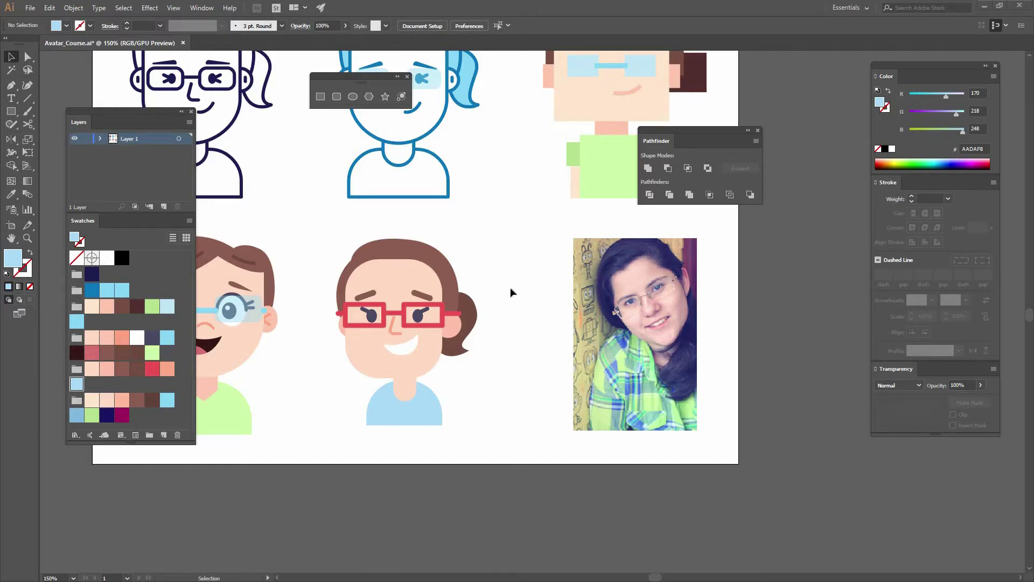
Step: Move the reference photo off the artboard, beyond its right edge
left_click_drag(493, 263, 422, 338)
left_click_drag(407, 251, 433, 184)
left_click_drag(567, 324, 496, 311)
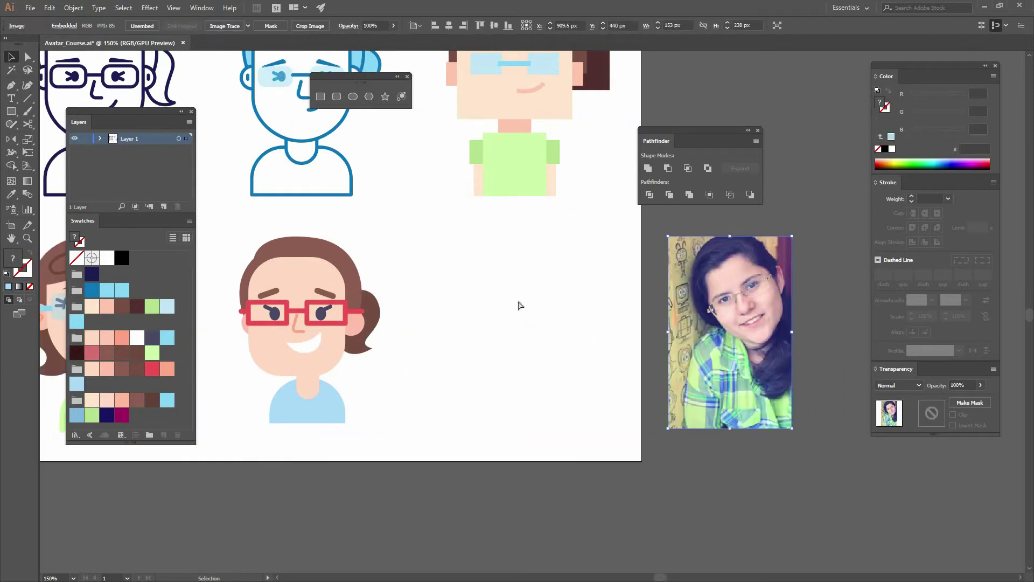
Step: Draw an open four-point outline of the face's left half with the Pen tool, beside the red-glasses avatar
key("ctrl+plus")
left_click_drag(236, 332, 487, 330)
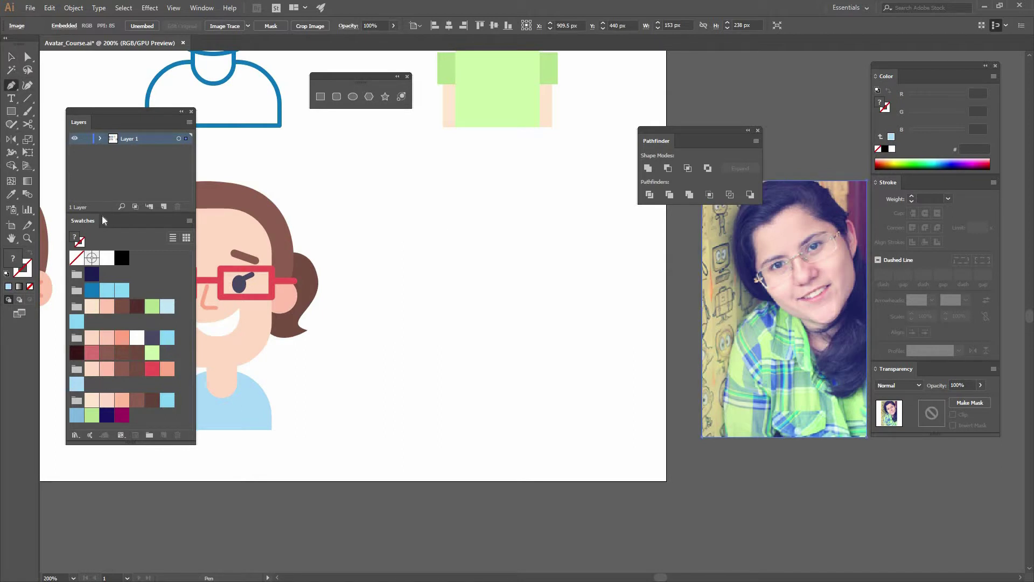
left_click(429, 193)
left_click(403, 228)
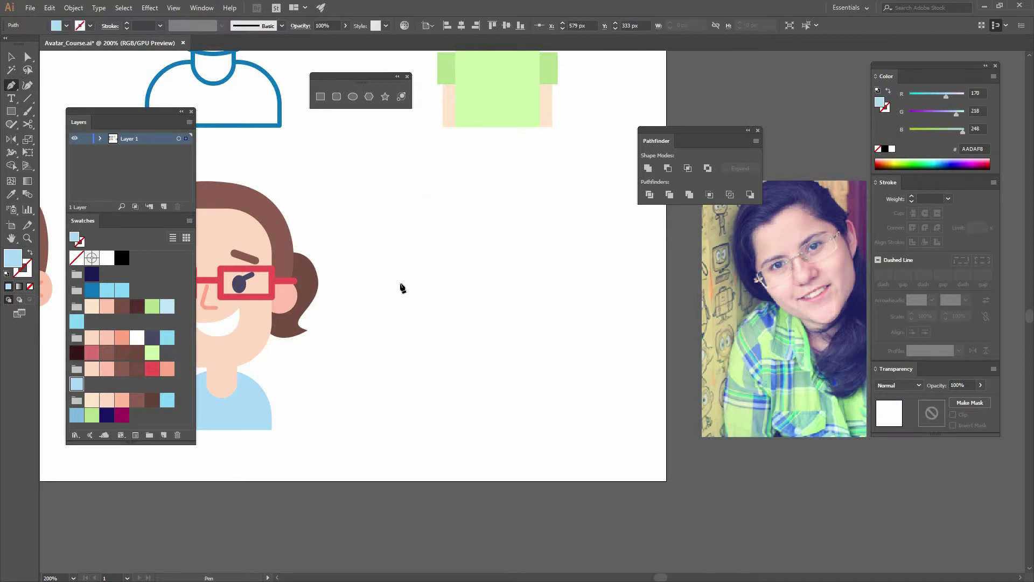
left_click(403, 313)
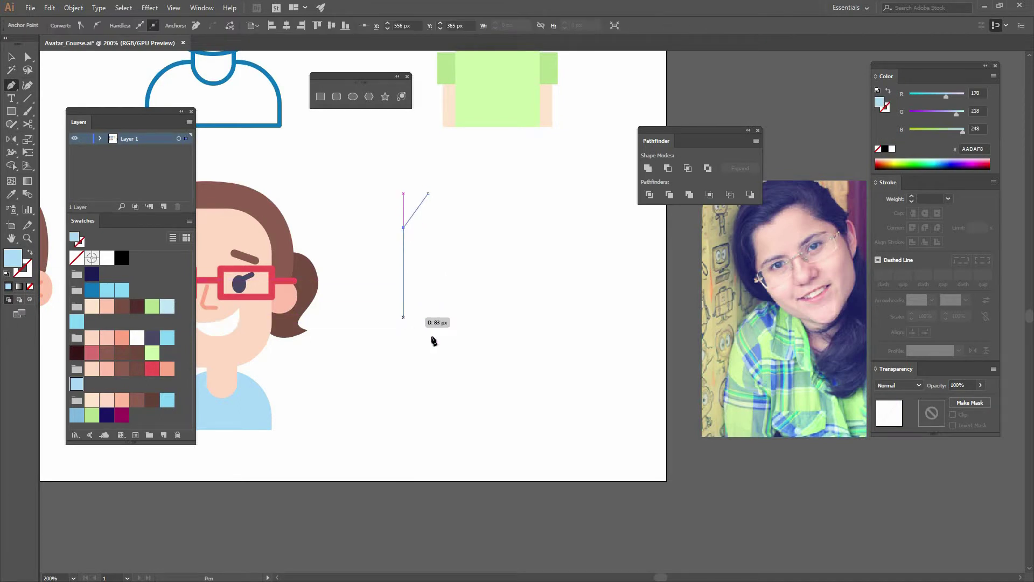
left_click(464, 360)
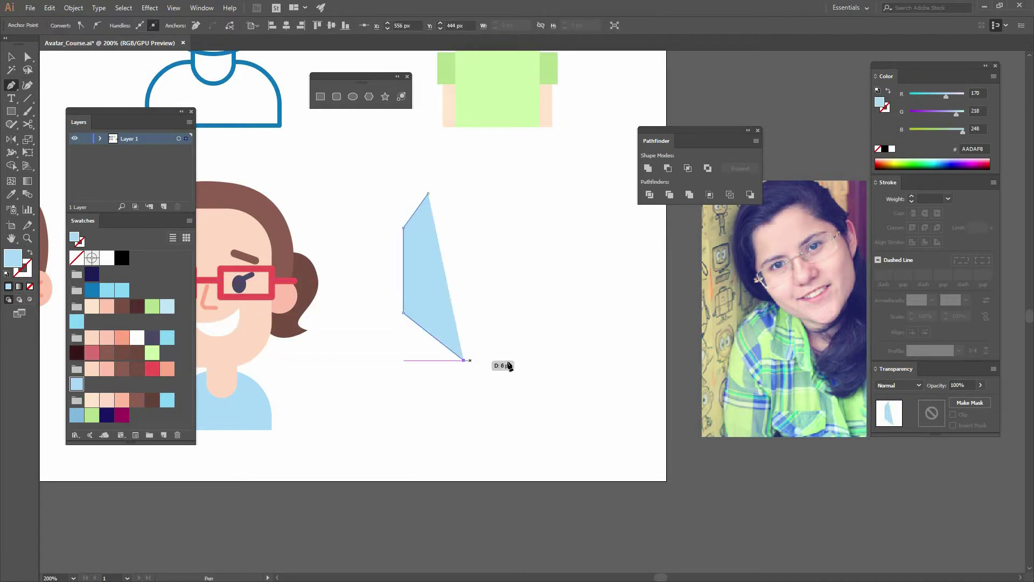
key("v")
left_click(477, 249)
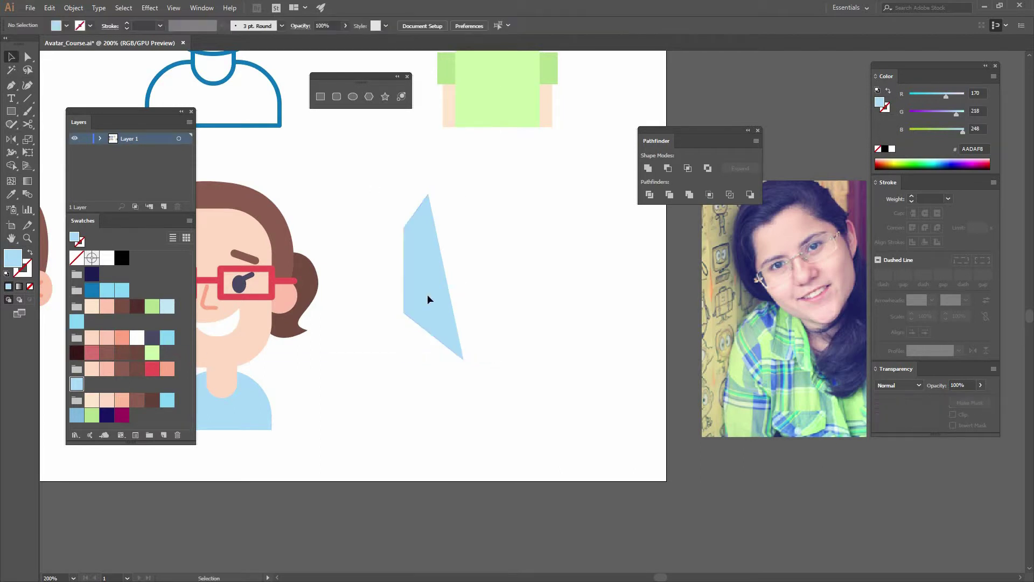
Step: Move the lowest anchor point of the half-face path 6 px to the right
key("a")
left_click_drag(463, 361, 470, 360)
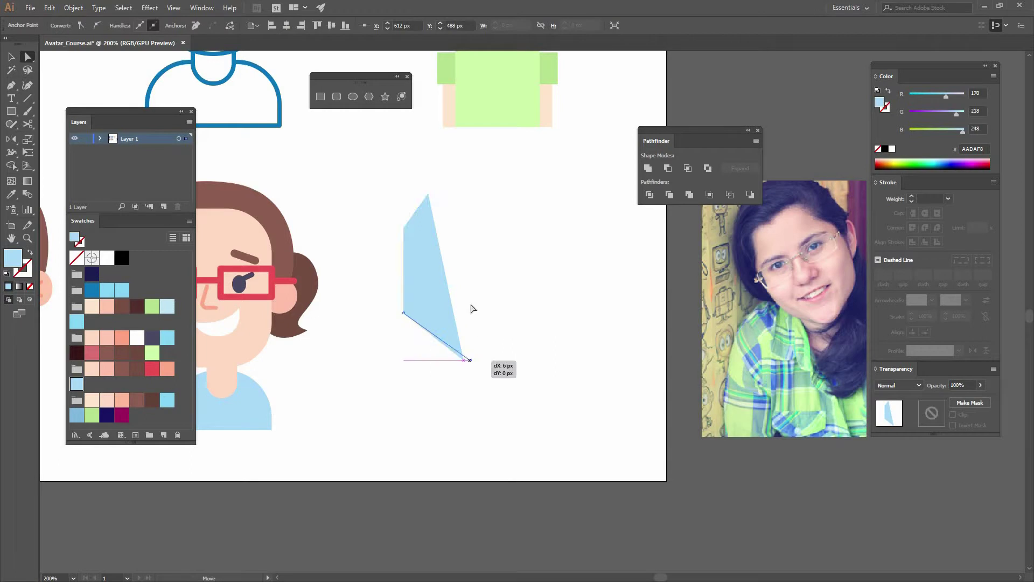
key("v")
left_click(548, 254)
Step: Create a vertically reflected copy of the half-face and place it to the right, making the pair about 162 px wide
left_click(444, 261)
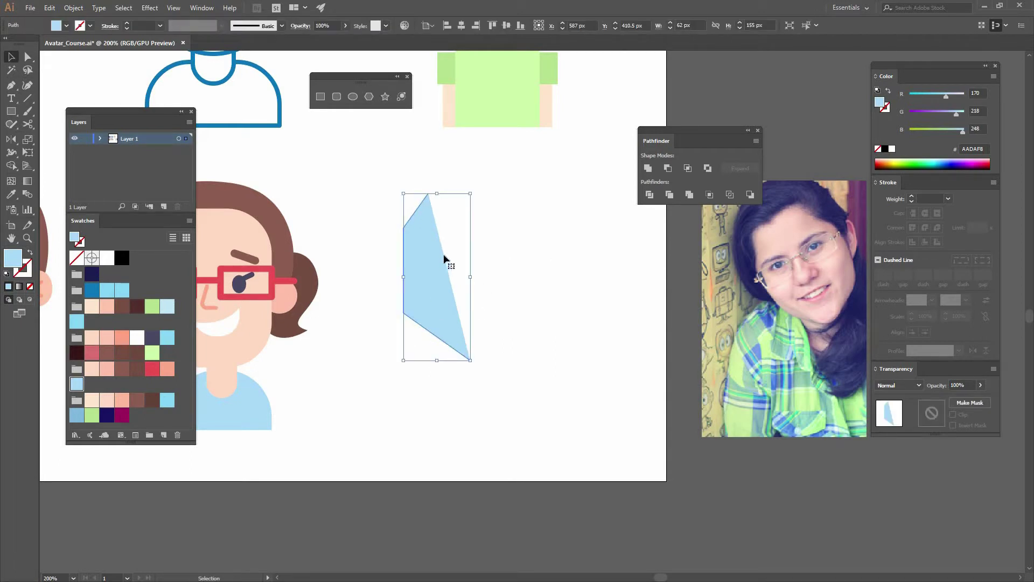
right_click(439, 267)
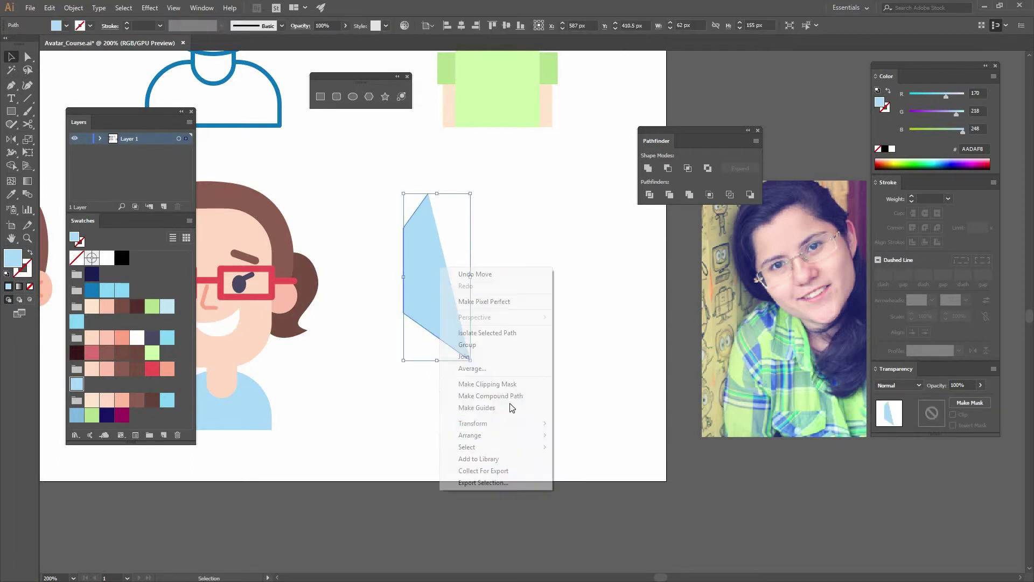
mouse_move(474, 423)
left_click(329, 463)
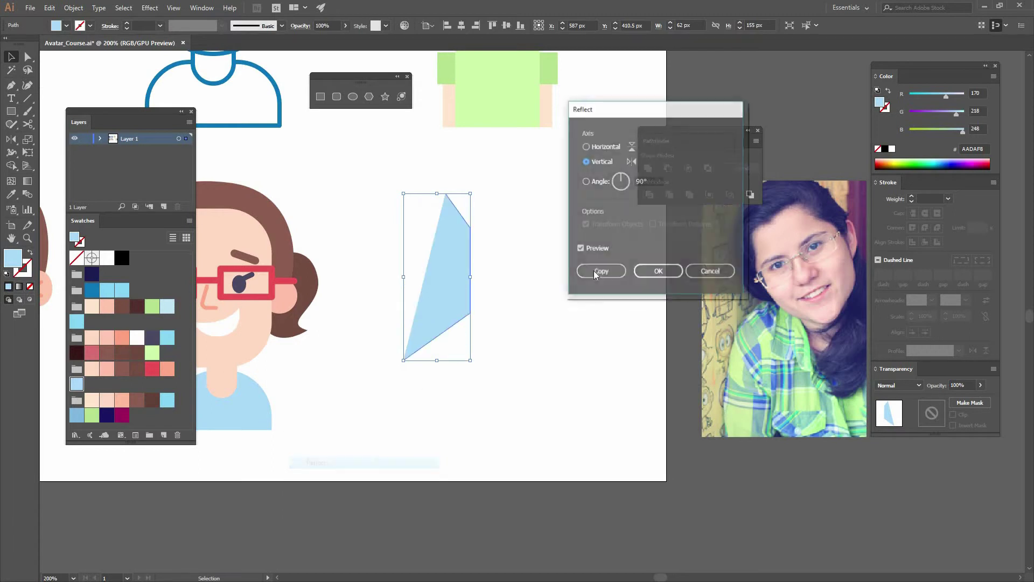
left_click(593, 271)
left_click_drag(442, 299, 550, 300)
left_click(563, 390)
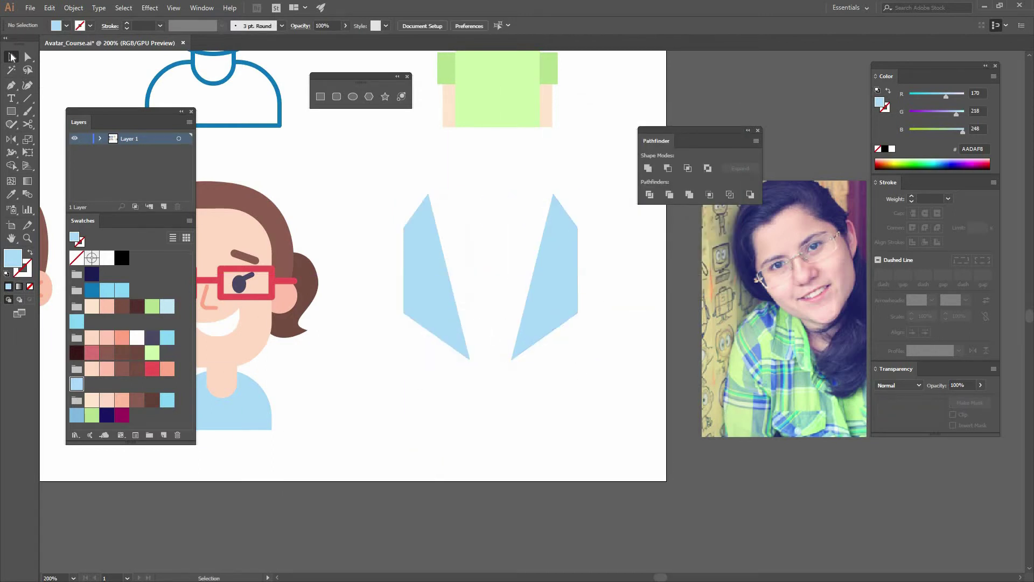
Step: Join the bottom and top endpoints of both halves into one closed face shape
key("a")
left_click_drag(504, 362, 504, 365)
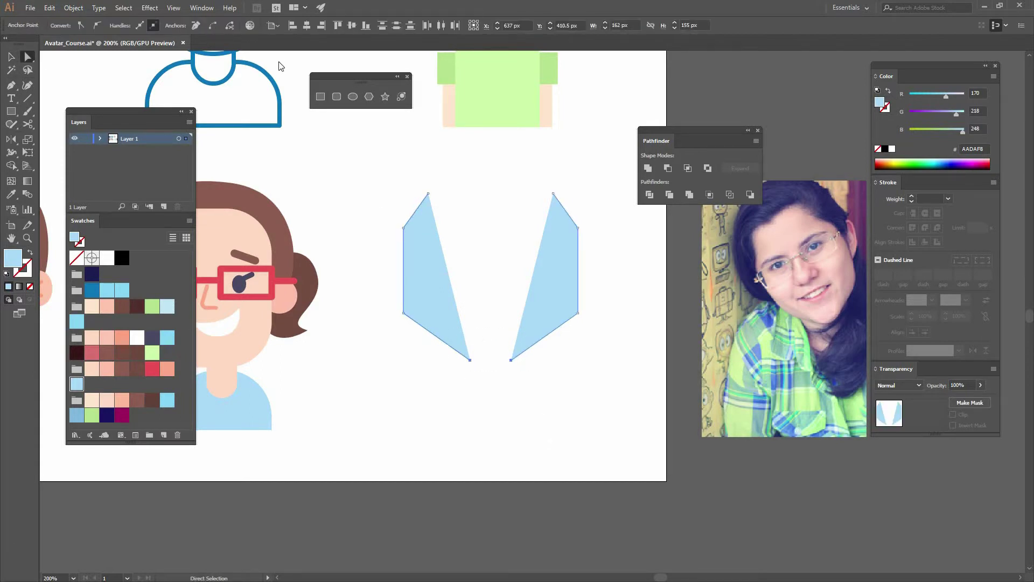
key("ctrl+j")
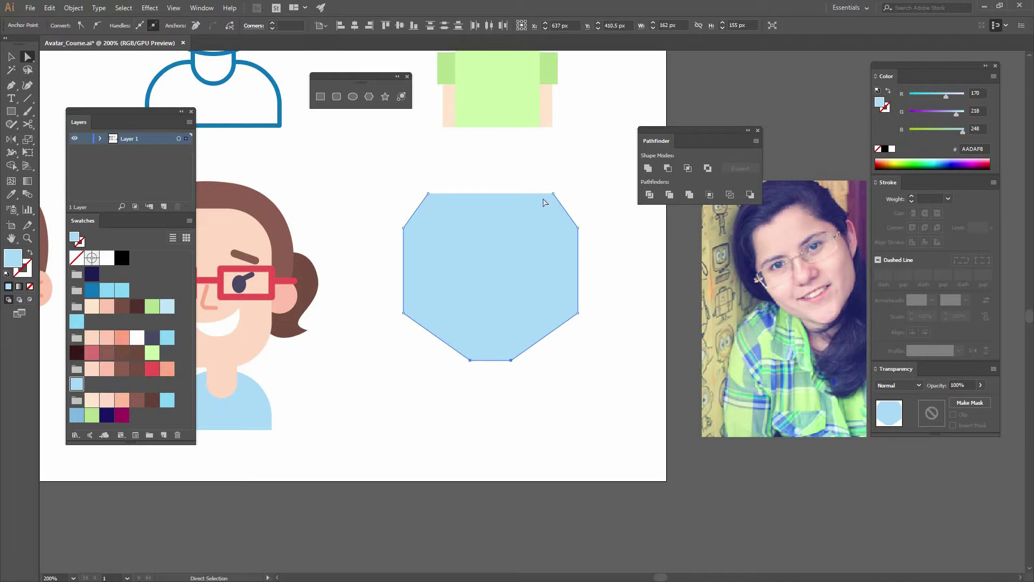
left_click_drag(379, 187, 378, 184)
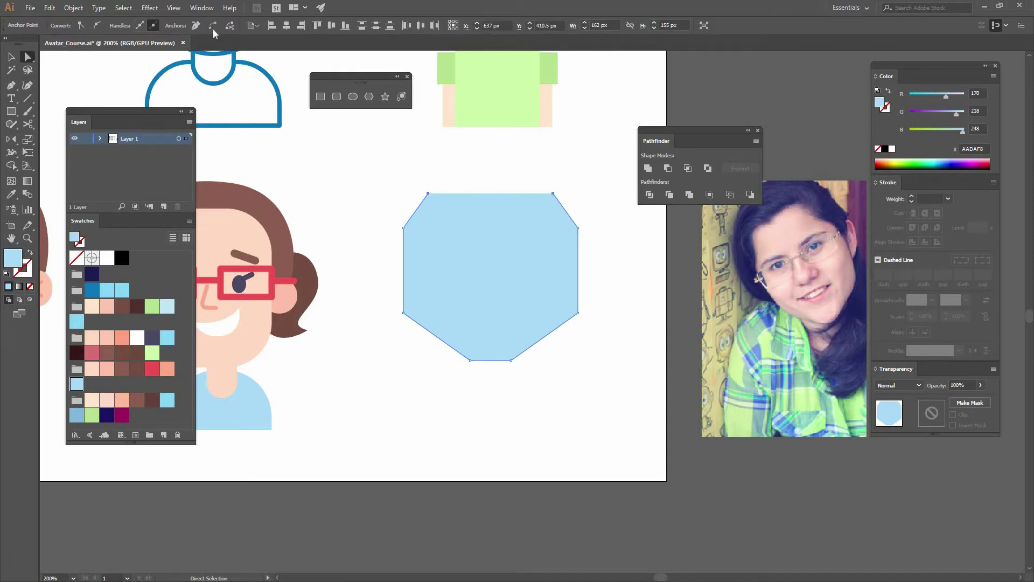
key("v")
left_click(610, 344)
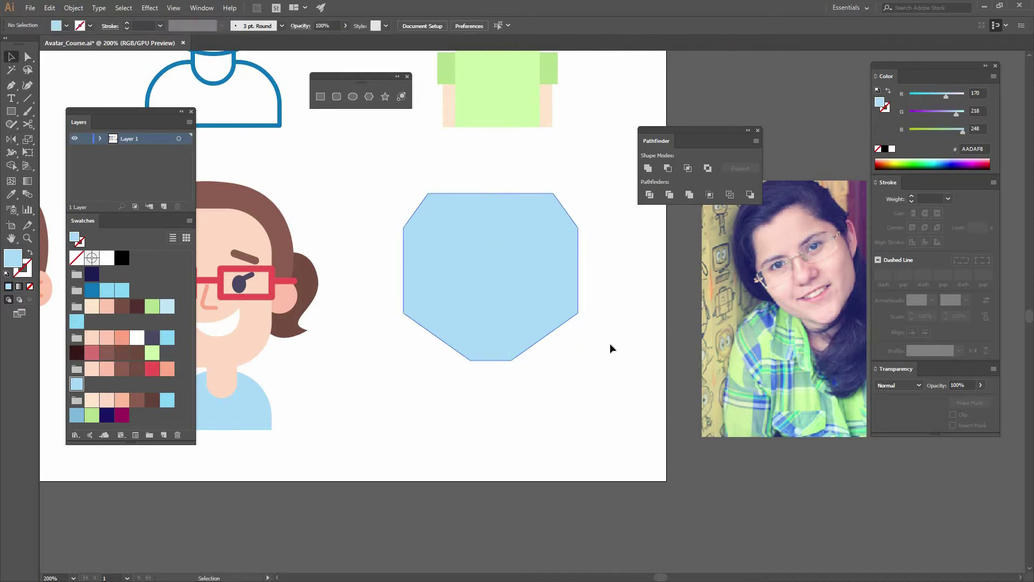
Step: Fill the angular face shape with the light peach skin swatch
left_click(526, 255)
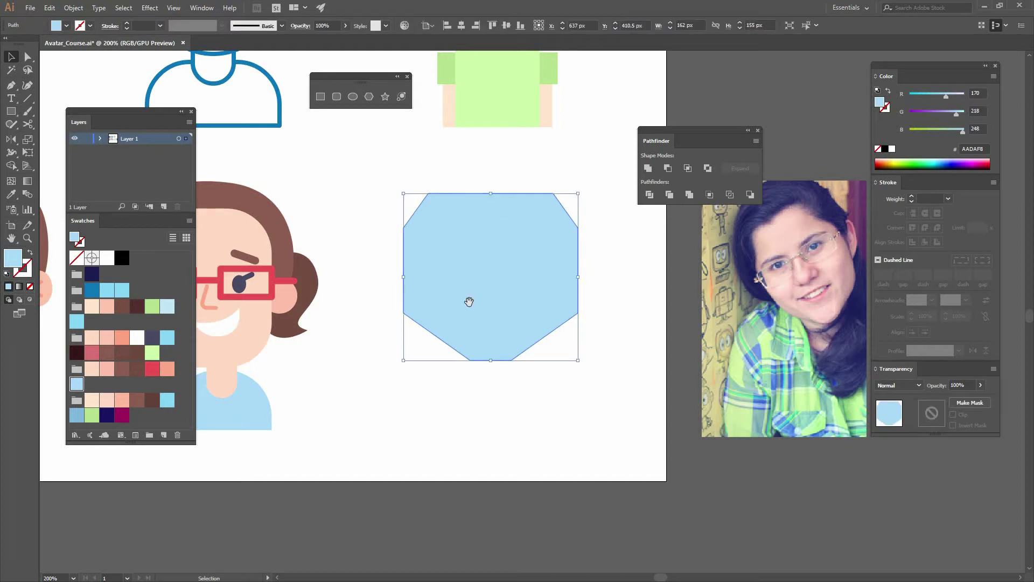
left_click_drag(469, 301, 476, 336)
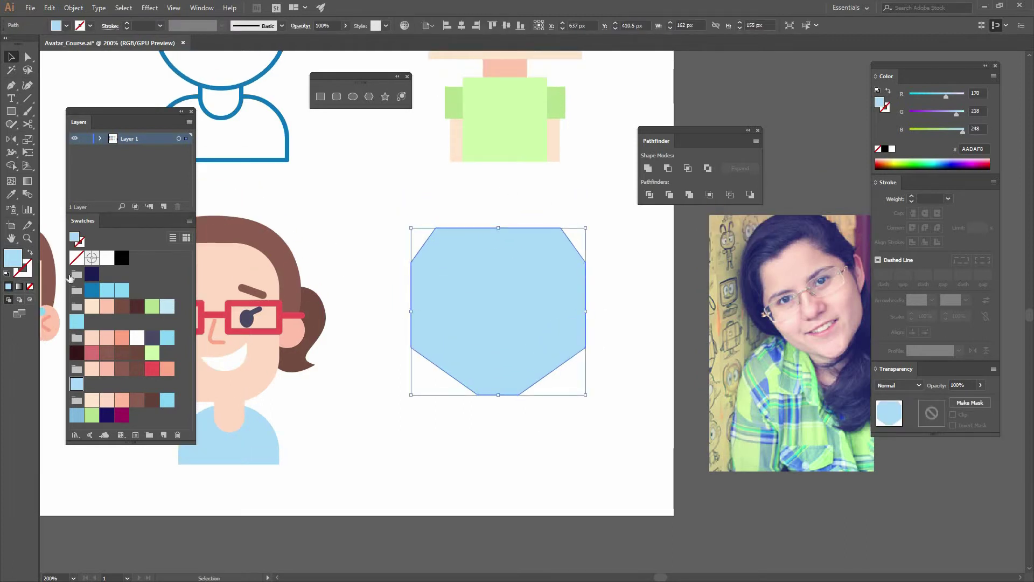
left_click(300, 361)
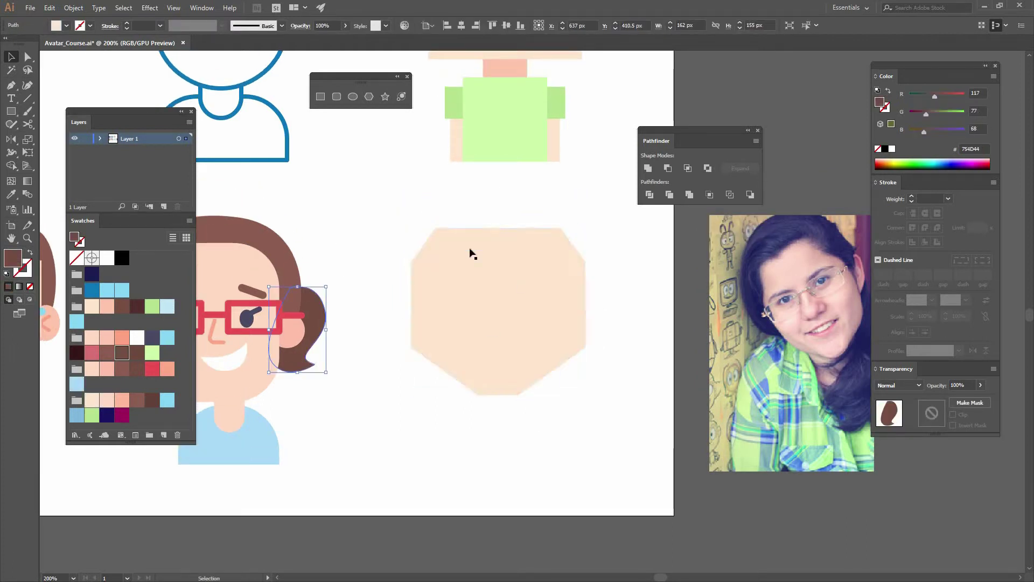
left_click(362, 238)
Step: Draw a 12 × 17 px ellipse as the eye on the face's left side and fill it with dark purple 4D4B64
left_click_drag(522, 270, 504, 251)
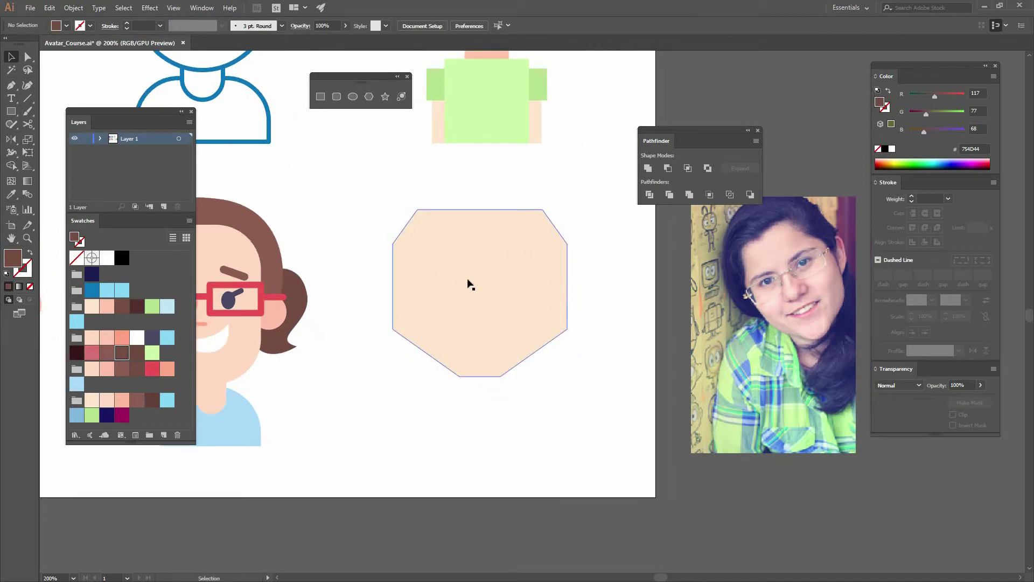
key("ctrl+plus")
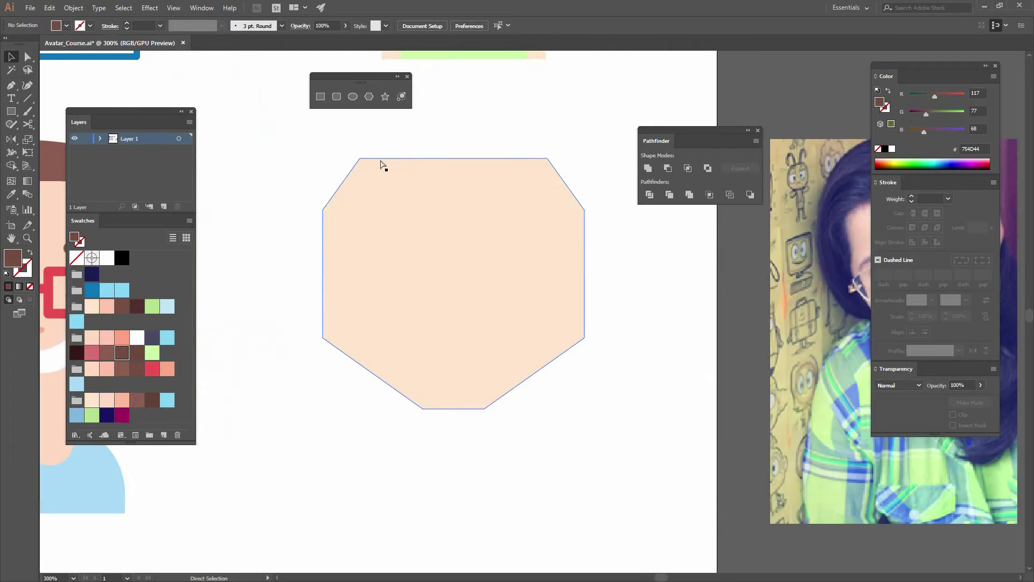
left_click(351, 97)
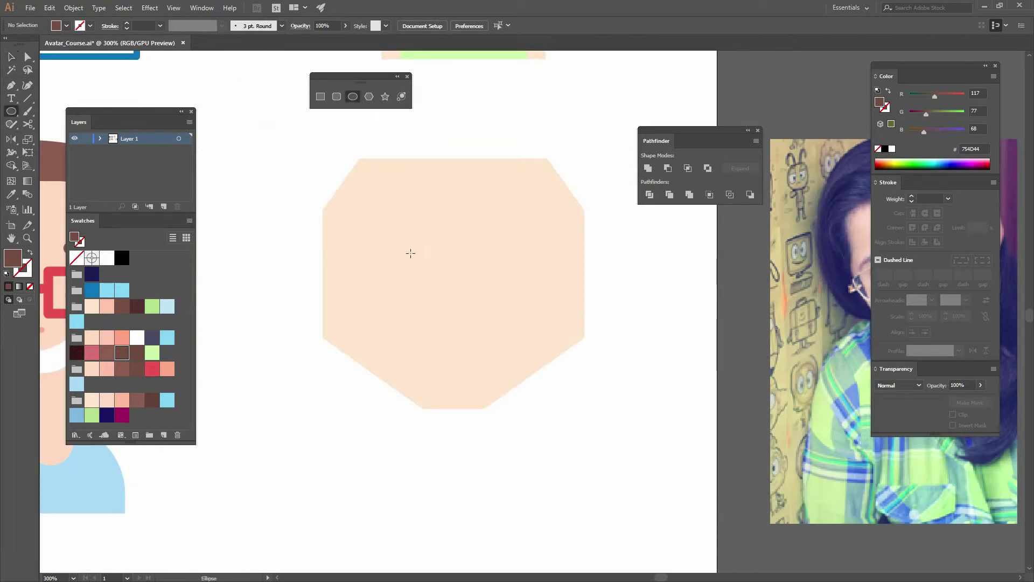
left_click_drag(371, 257, 390, 284)
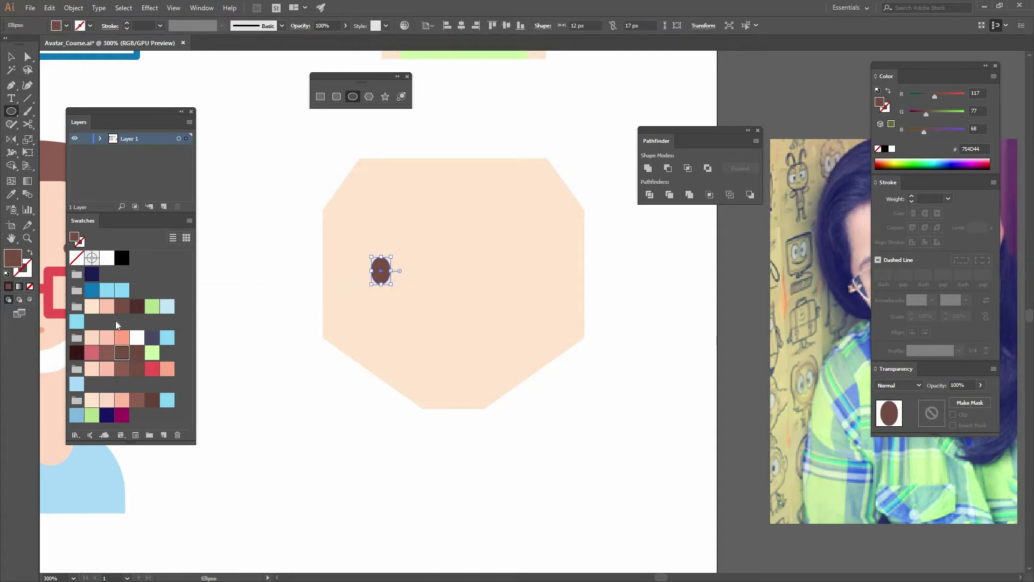
key("v")
left_click(289, 343)
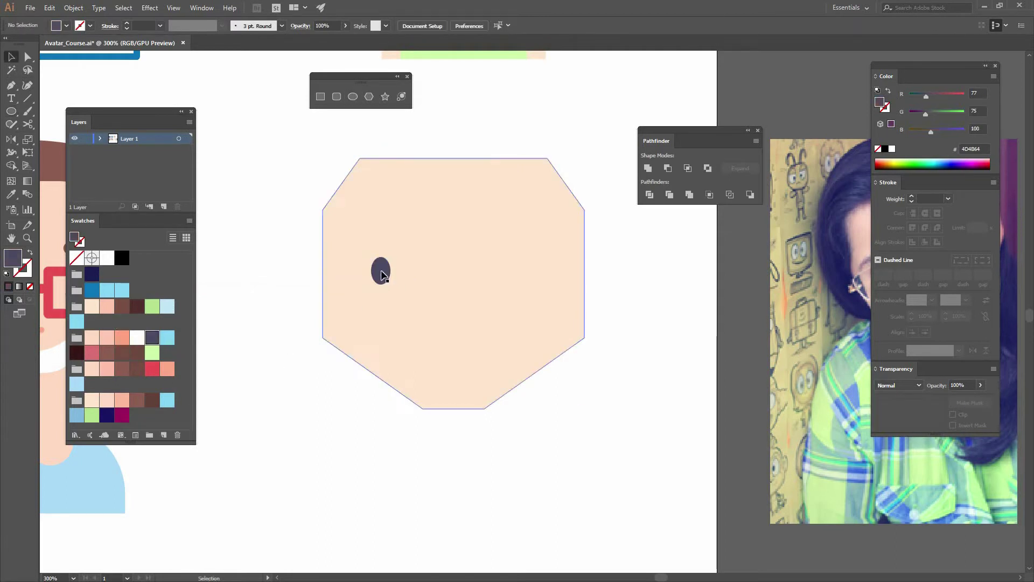
left_click_drag(381, 271, 380, 266)
left_click(289, 286)
Step: Add a small rectangular eyelash extending left from the eye, and shift eye and lash together 1 px left and 2 px up
key("ctrl+plus")
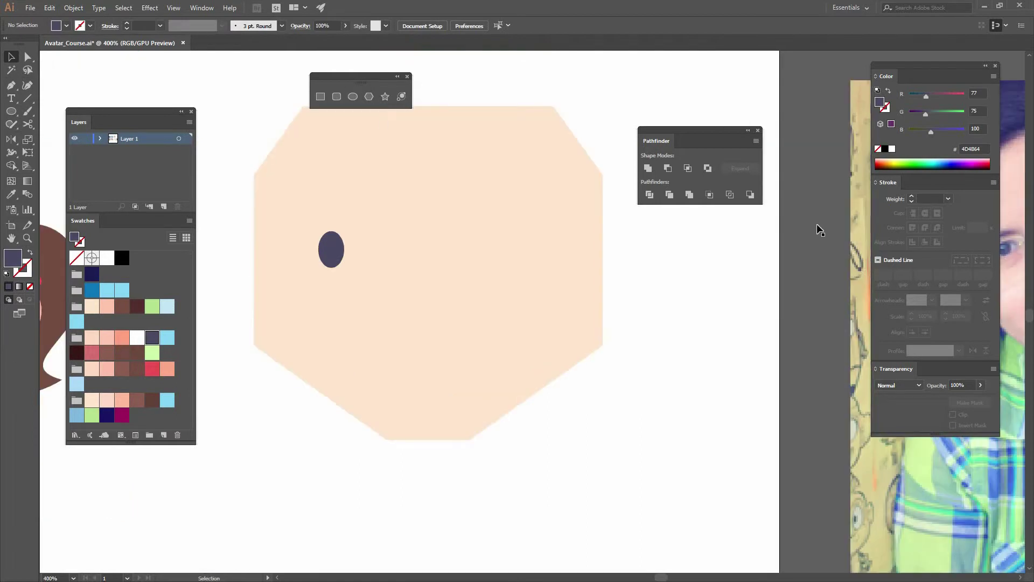
key("m")
left_click_drag(326, 243, 333, 248)
key("v")
key("ctrl+shift+a")
left_click_drag(388, 192, 425, 166)
left_click(347, 219)
left_click(372, 224, "shift")
left_click_drag(370, 225, 369, 221)
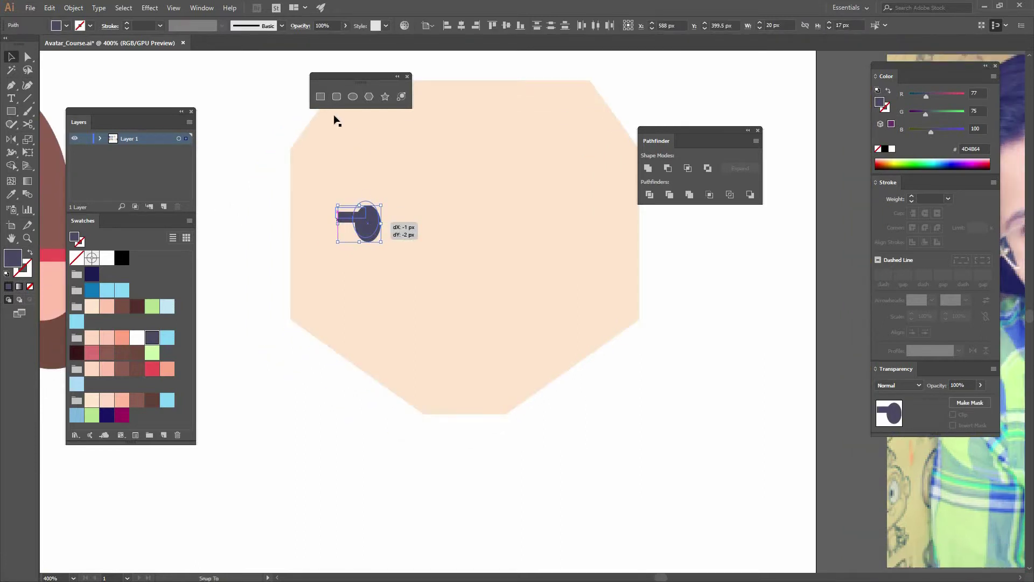
Step: Draw a 52 × 30 px glasses lens over the eye, filled with light blue 88D7F5 at 40% opacity
key("m")
left_click_drag(305, 184, 418, 248)
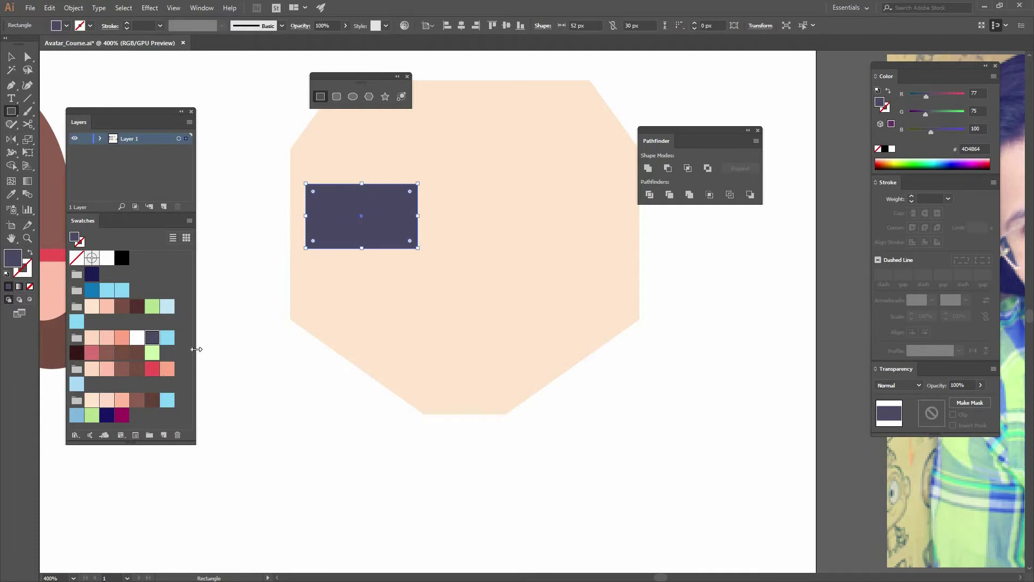
left_click(167, 399)
left_click_drag(900, 381, 919, 355)
type("40")
key("Return")
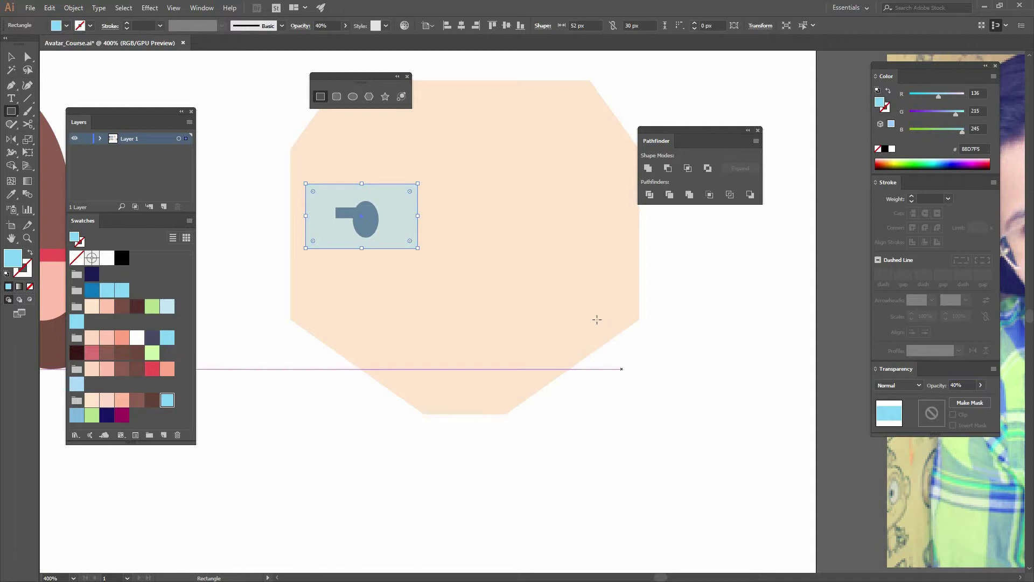
Step: Create a vertically reflected copy of the lens, eye and lash, and place it level on the face's right side
key("v")
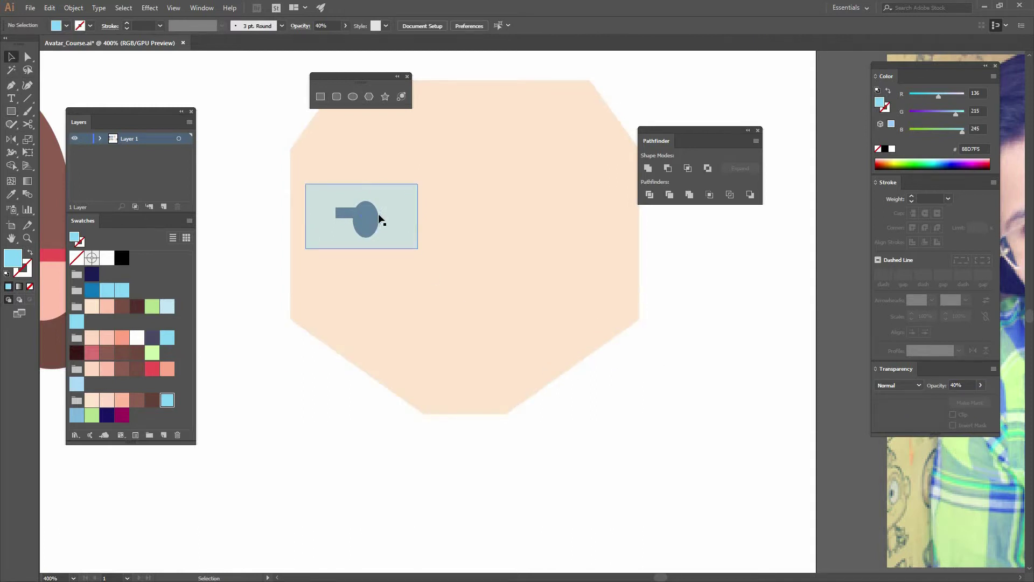
left_click(270, 179)
left_click(378, 215)
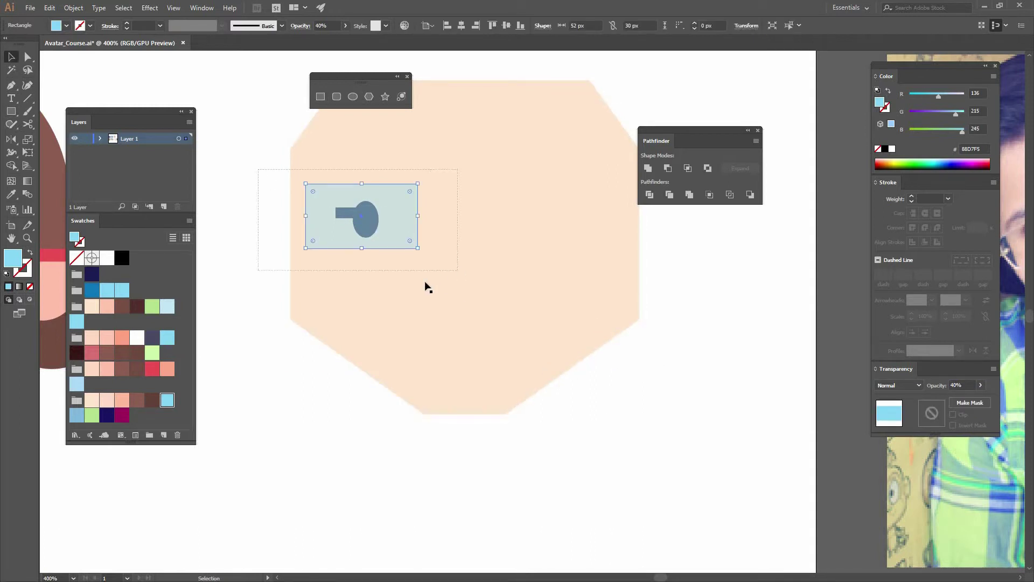
left_click_drag(428, 287, 388, 202)
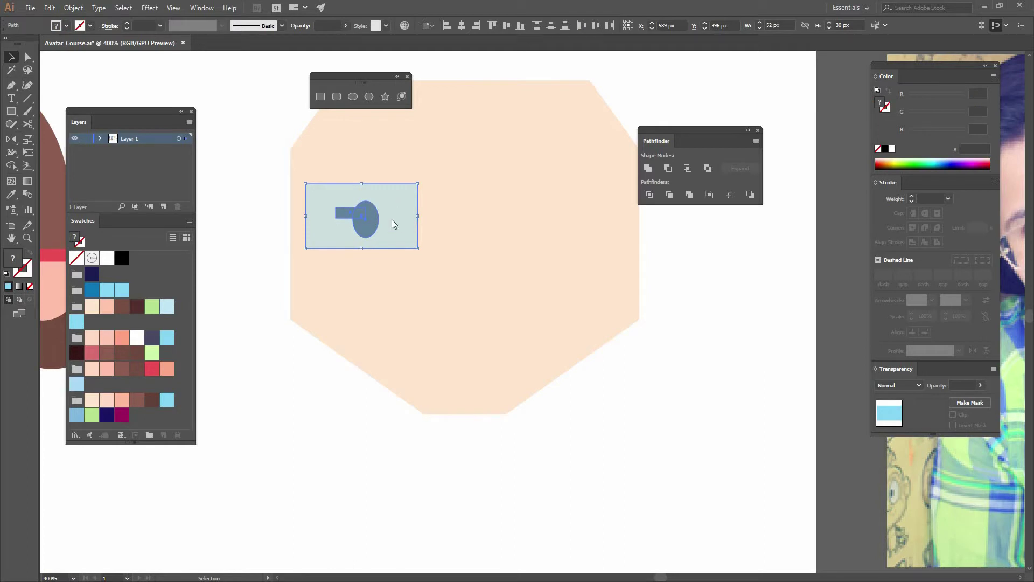
right_click(375, 197)
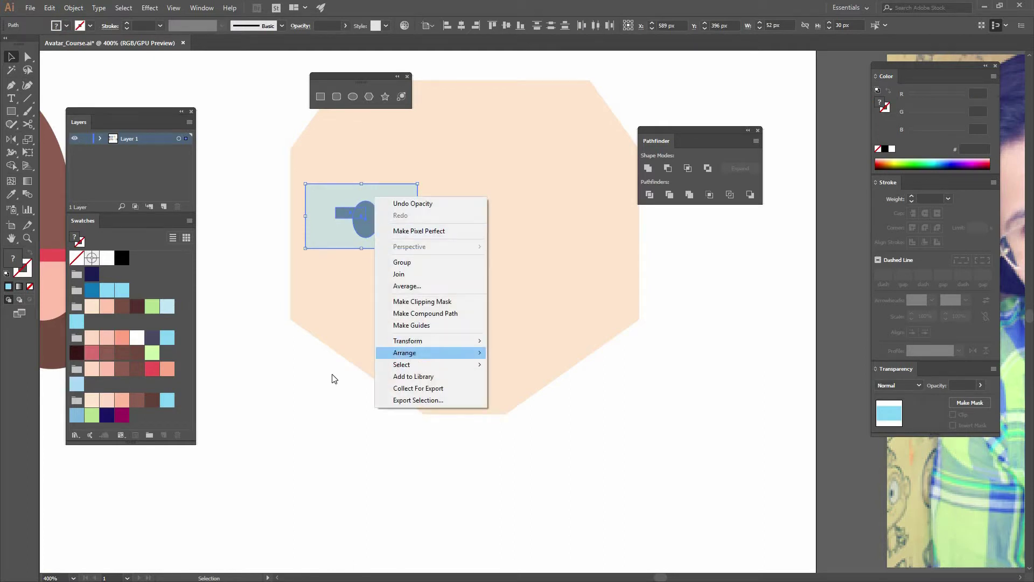
mouse_move(408, 341)
left_click(344, 380)
left_click(592, 271)
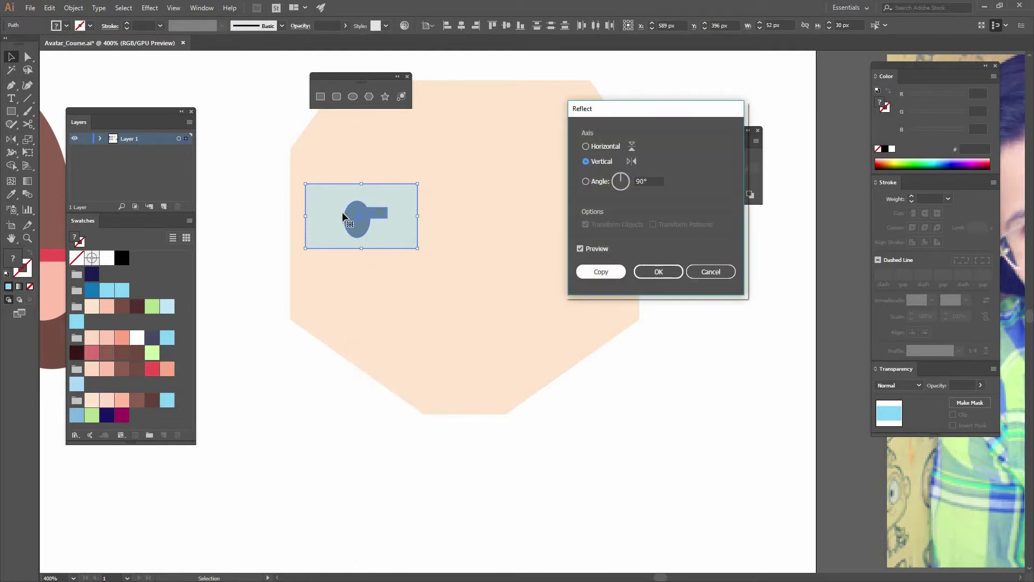
left_click_drag(360, 216, 572, 251)
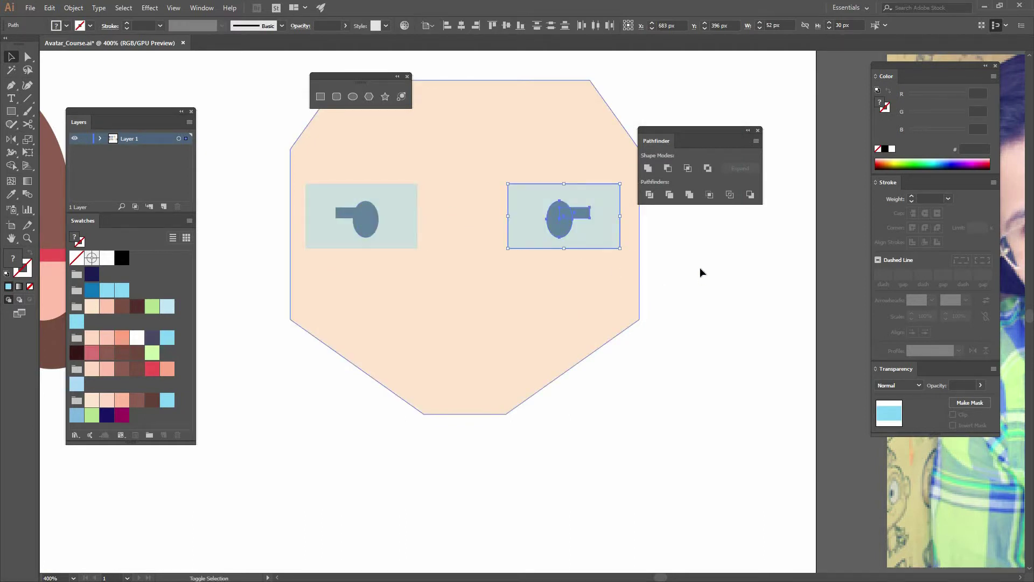
left_click(604, 274)
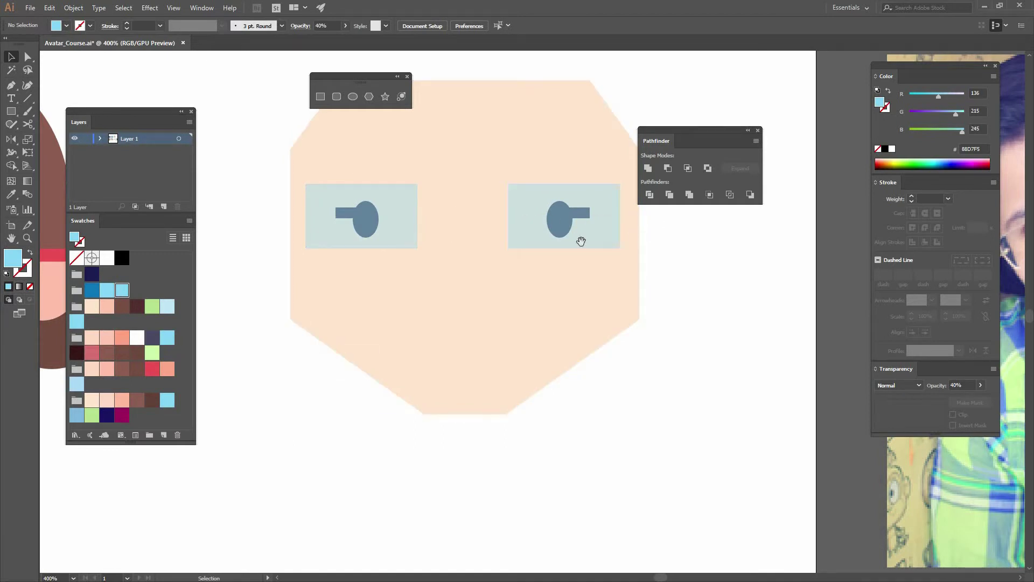
Step: Draw a 48 × 5 px rectangle as the glasses bridge between the two lenses and fill it with blue 81B9DE
left_click_drag(582, 241, 555, 260)
left_click(483, 236)
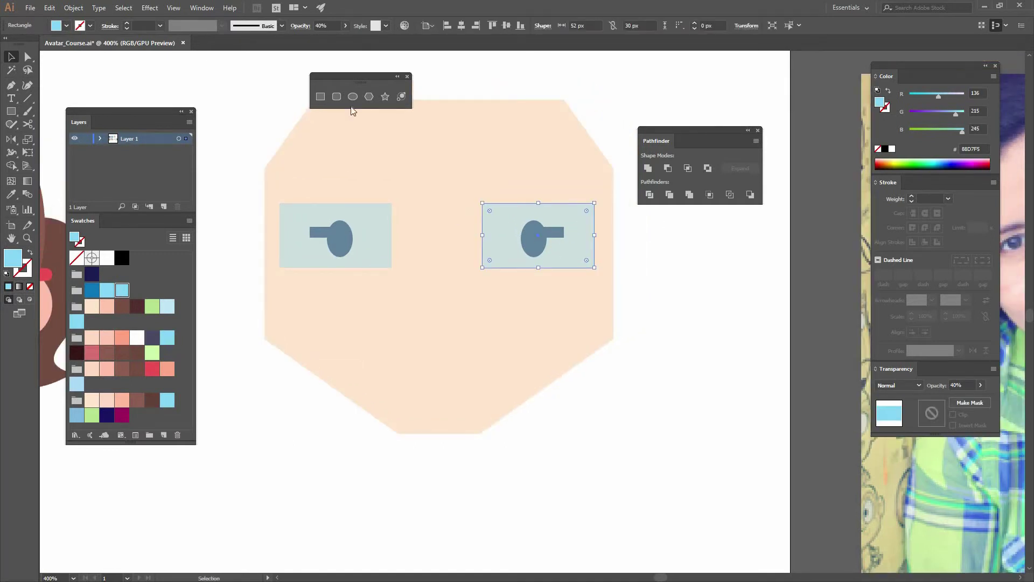
left_click(348, 121)
key("m")
mouse_move(385, 223)
left_mouse_down()
mouse_move(504, 232)
mouse_move(489, 233)
left_mouse_up()
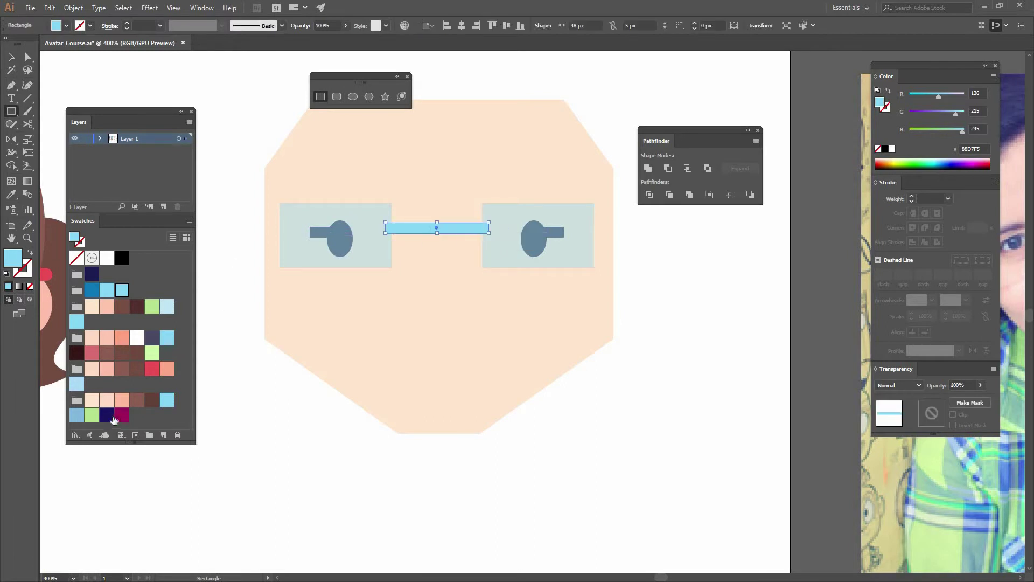
left_click(76, 415)
key("v")
key("ctrl+shift+a")
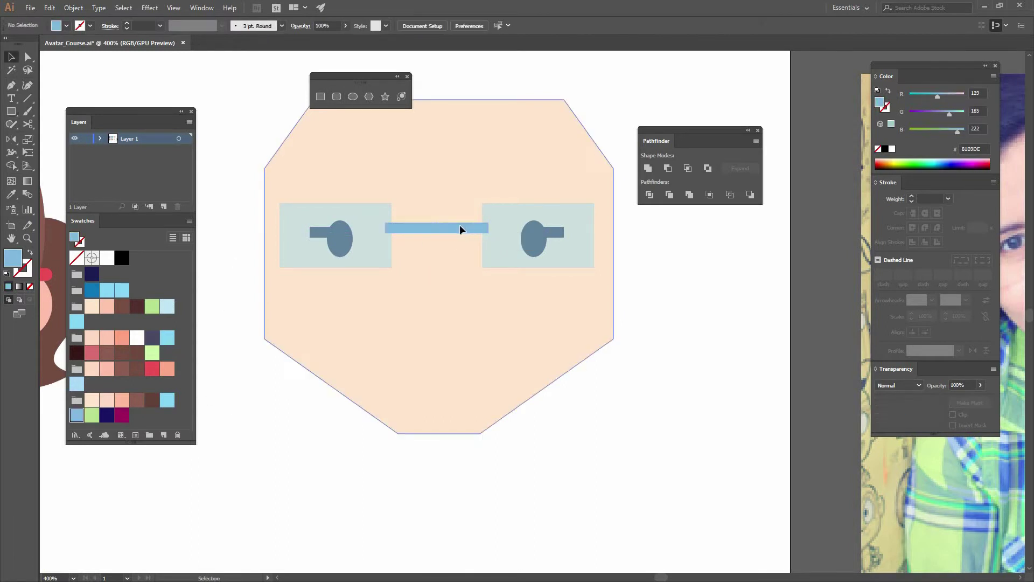
Step: Center the glasses bridge horizontally on the face shape
left_click(510, 136)
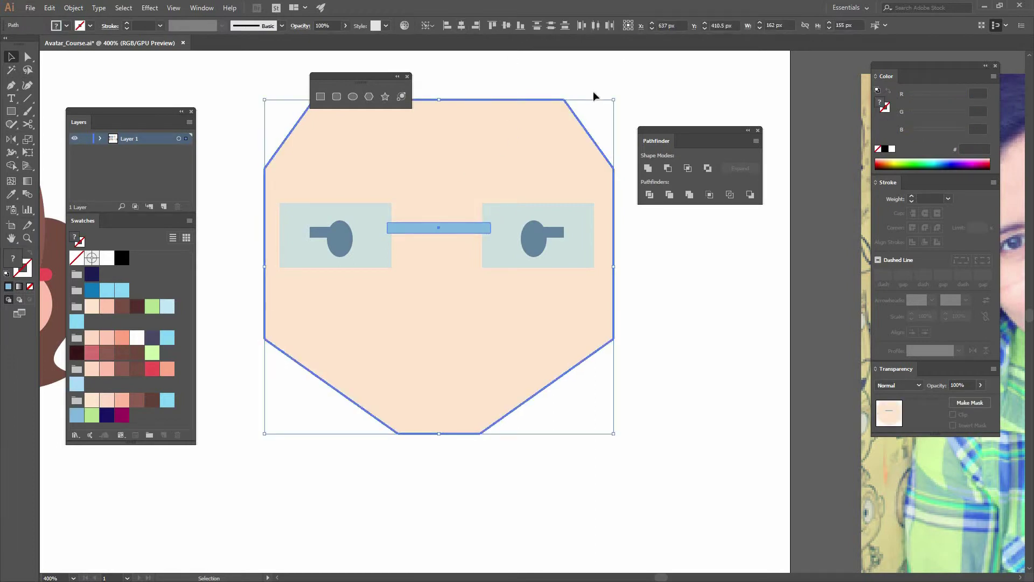
key("ctrl+shift+a")
left_click_drag(582, 145, 599, 138)
left_click_drag(471, 219, 460, 236)
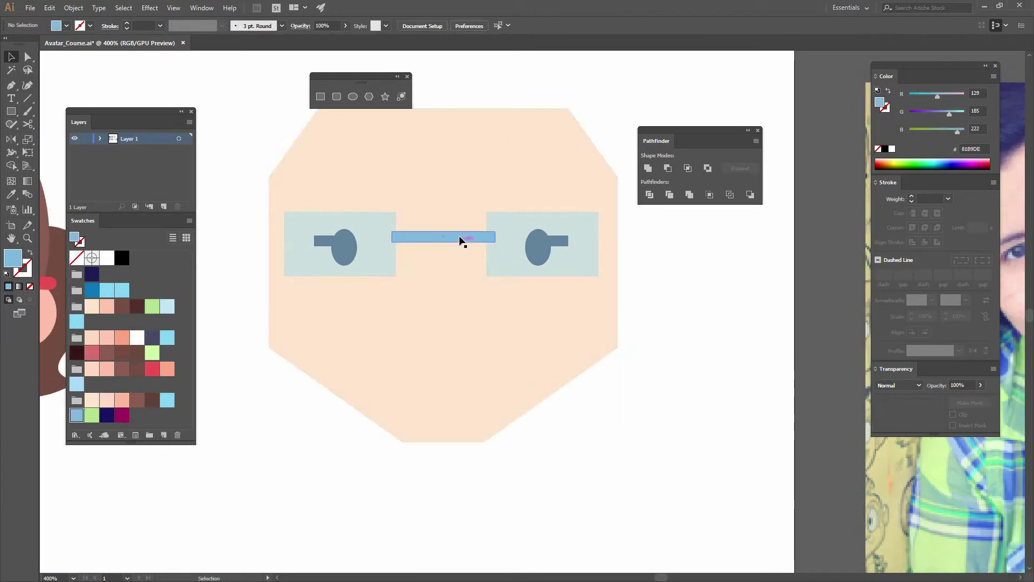
Step: Group the two lenses and center the bridge horizontally between them, keeping the lenses as the fixed reference
left_click(511, 231)
left_click(368, 227, "shift")
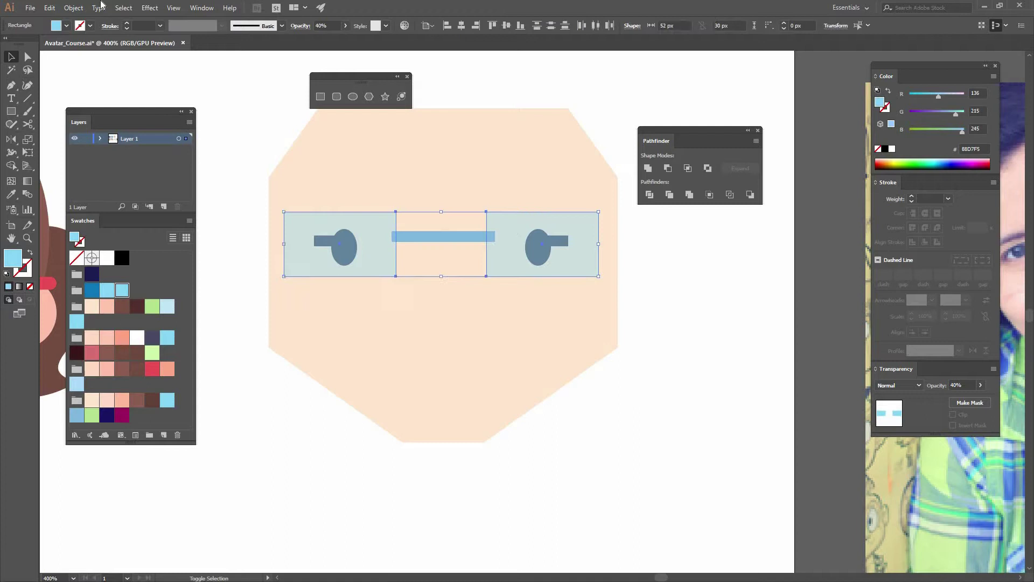
left_click(50, 8)
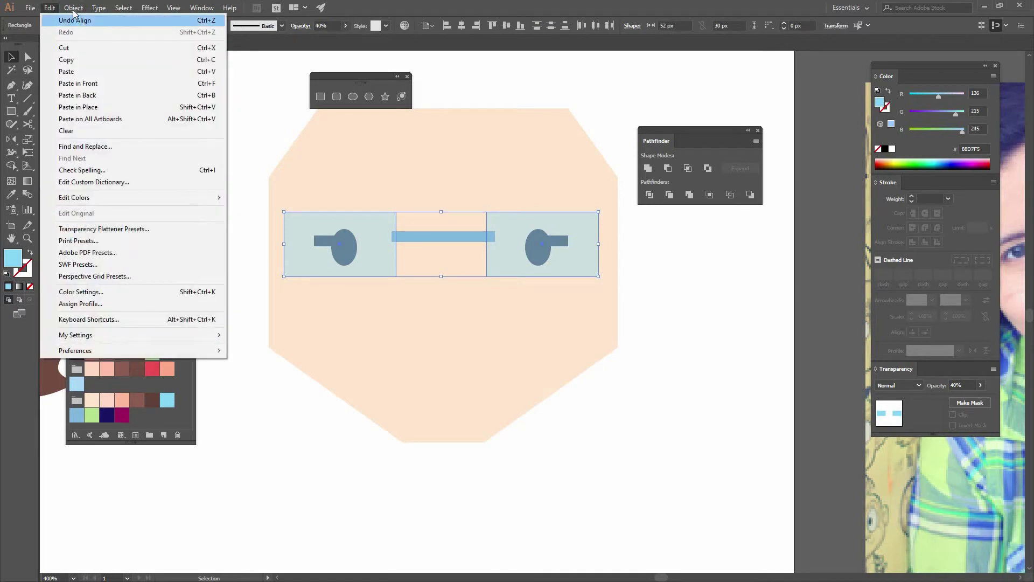
mouse_move(74, 9)
left_click(87, 48)
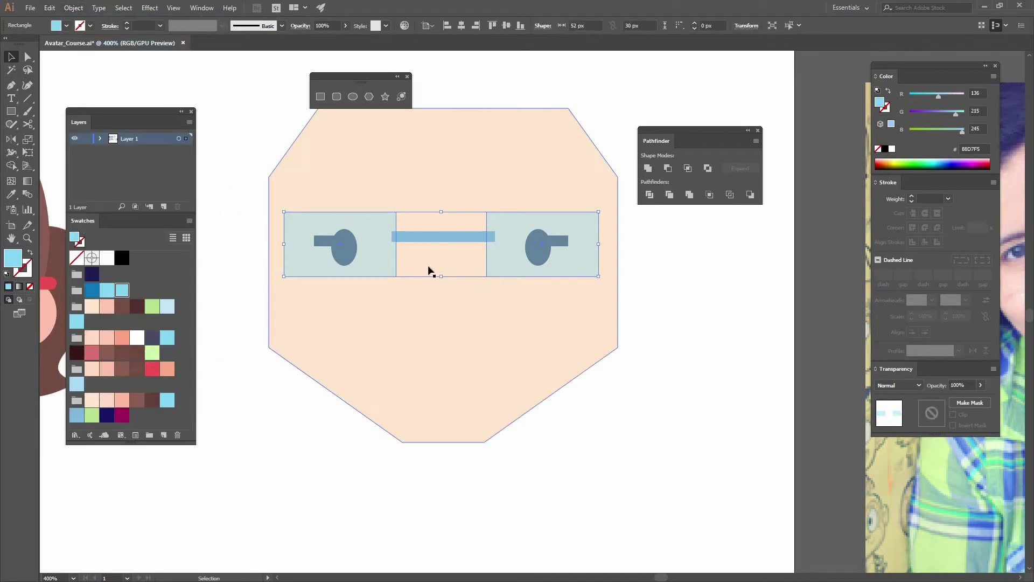
left_click(511, 238)
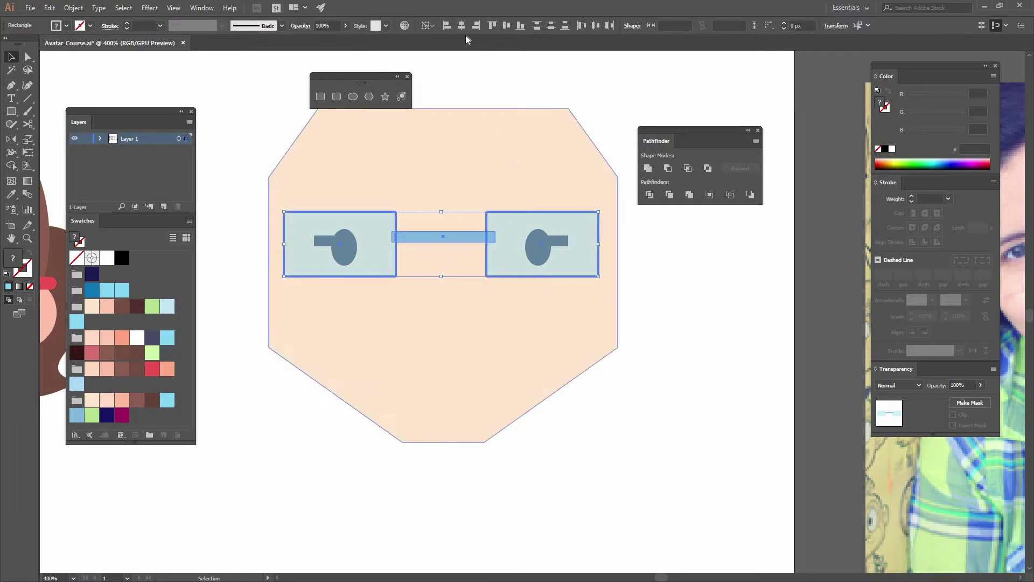
left_click(473, 77)
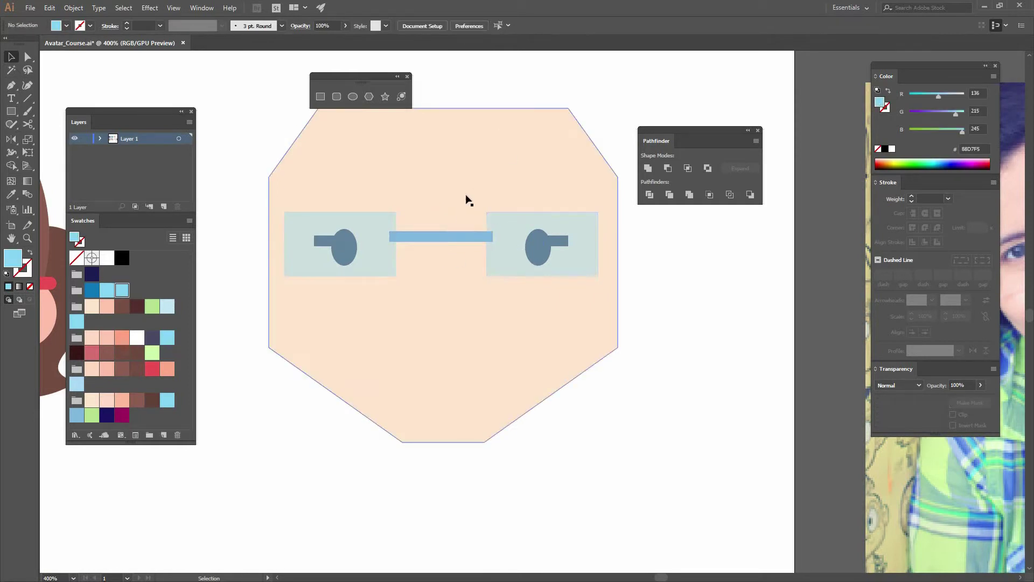
Step: Draw a 29 × 9 px rectangle as an eyebrow above the lens on the face's left side, filled with brown 8F5E53
left_click(320, 99)
left_click_drag(347, 164, 410, 183)
left_click(137, 400)
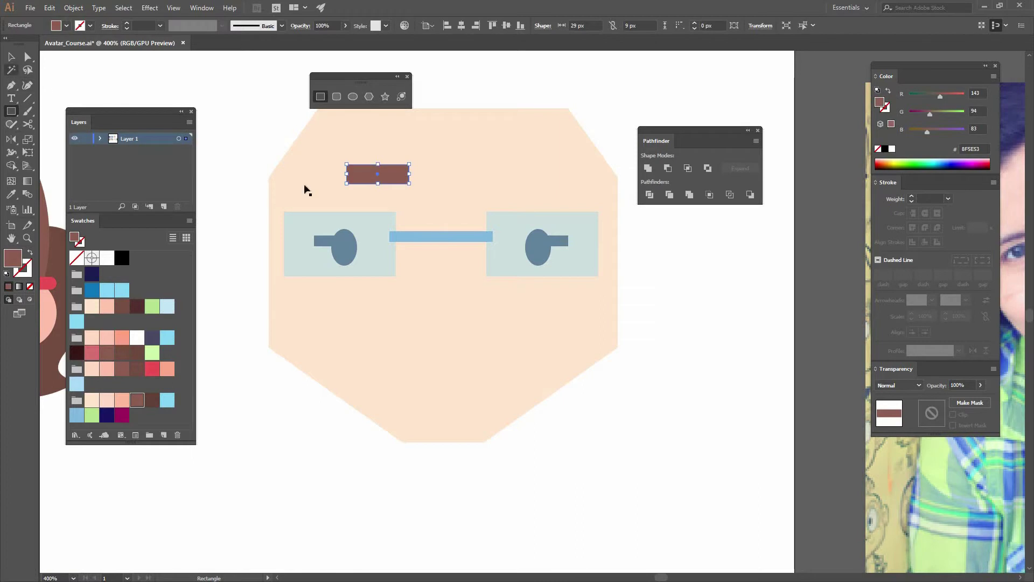
key("v")
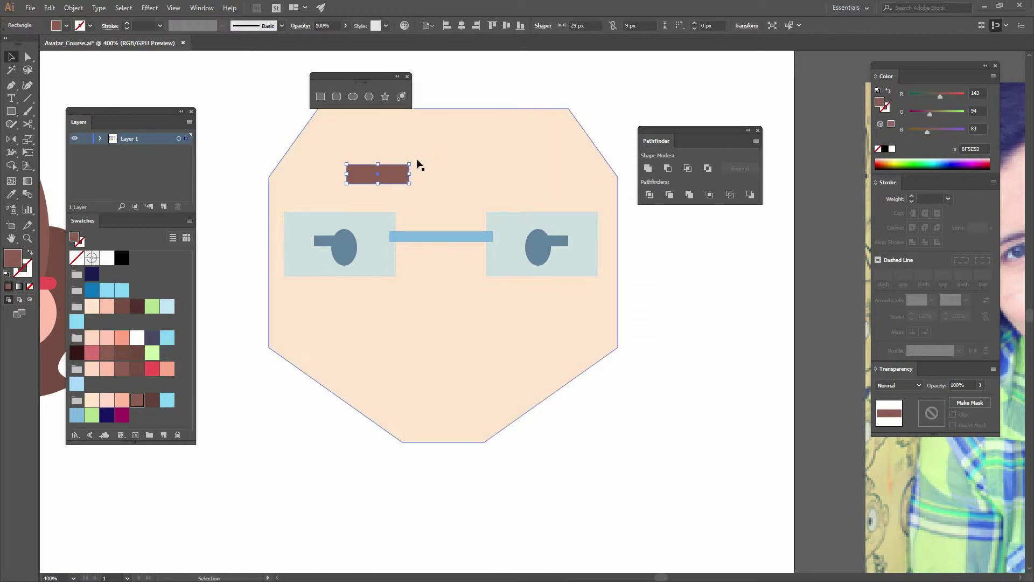
left_click(416, 159)
left_click(406, 167)
Step: Tilt the eyebrow so its outer end slopes down, and move it outward to sit just above the lens
key("o")
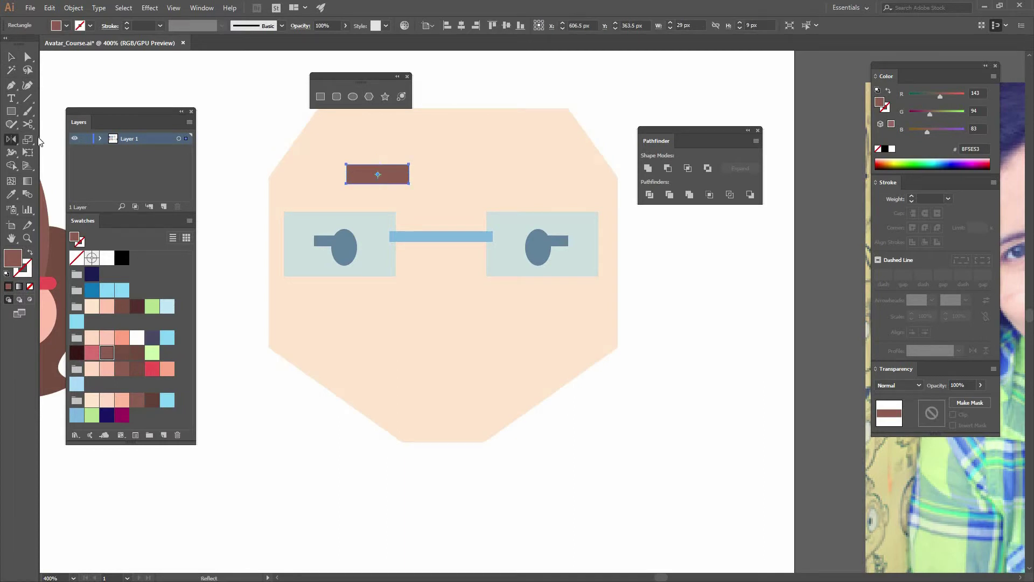
key("r")
left_click_drag(408, 178, 302, 192)
key("v")
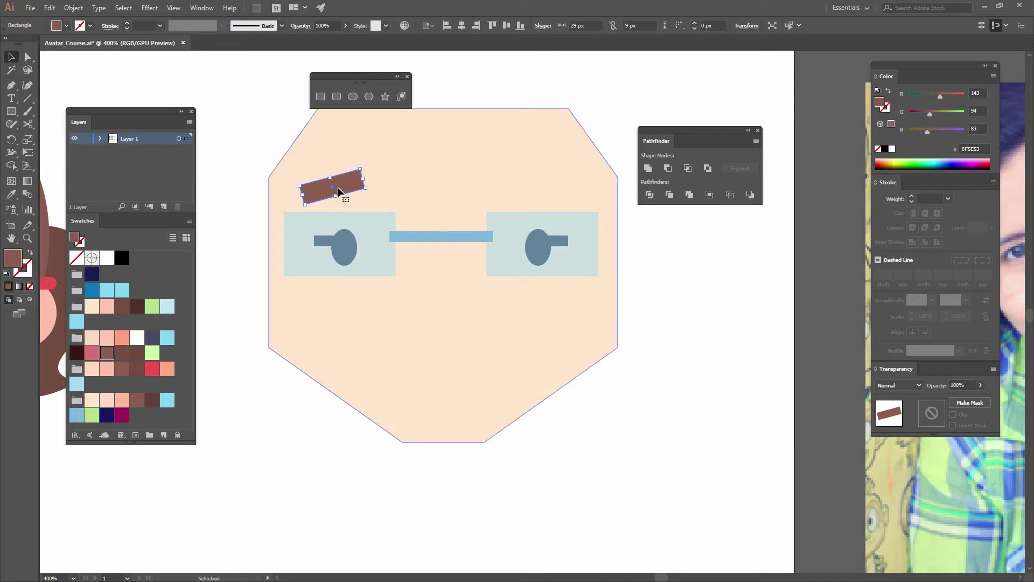
Step: Create a vertically reflected copy of the eyebrow and place it level above the other lens, about 101 px to the right
right_click(345, 189)
mouse_move(377, 342)
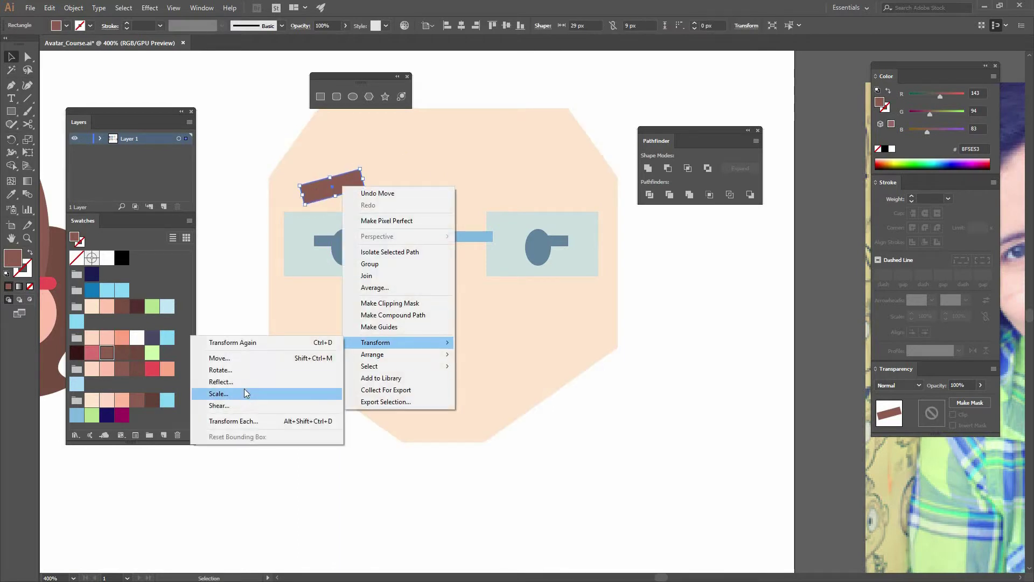
left_click(221, 381)
left_click(599, 271)
left_click_drag(350, 188, 556, 201)
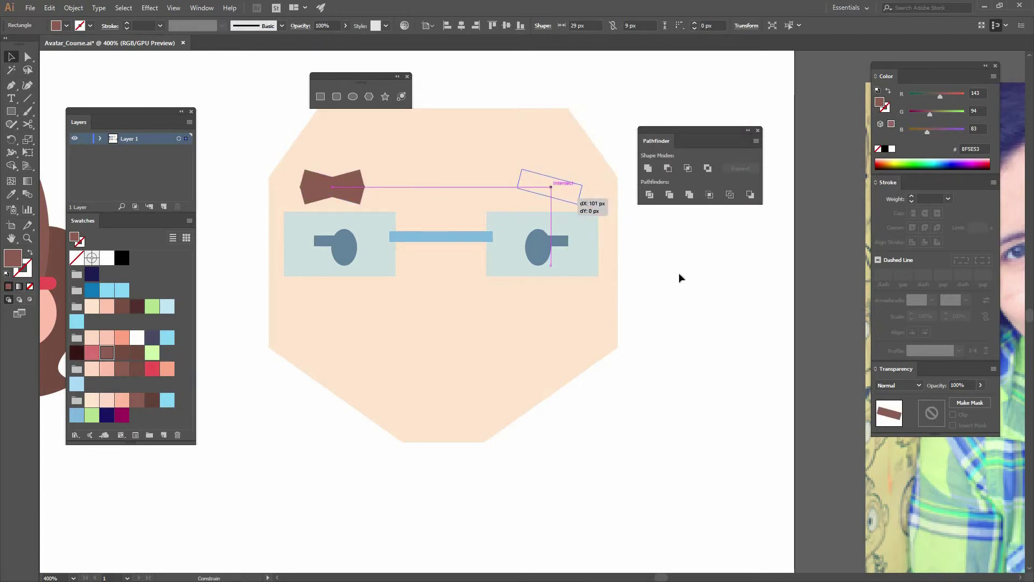
left_click_drag(679, 273, 566, 192)
Step: Center the pair of eyebrows horizontally on the face, keeping their spacing
left_click(318, 203)
left_click(355, 186)
left_click(521, 174, "shift")
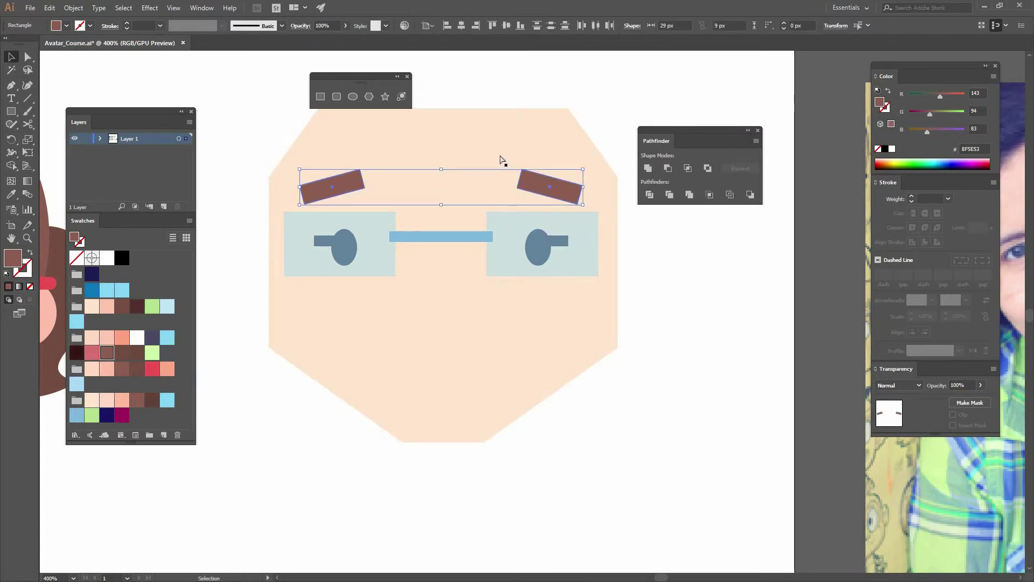
left_click(509, 130, "shift")
left_click(461, 25)
key("ctrl+shift+a")
Step: Draw an open L-shaped nose with the Pen tool, slanting down from the bridge's middle and ending in a 17 px horizontal base
left_click_drag(445, 275, 450, 221)
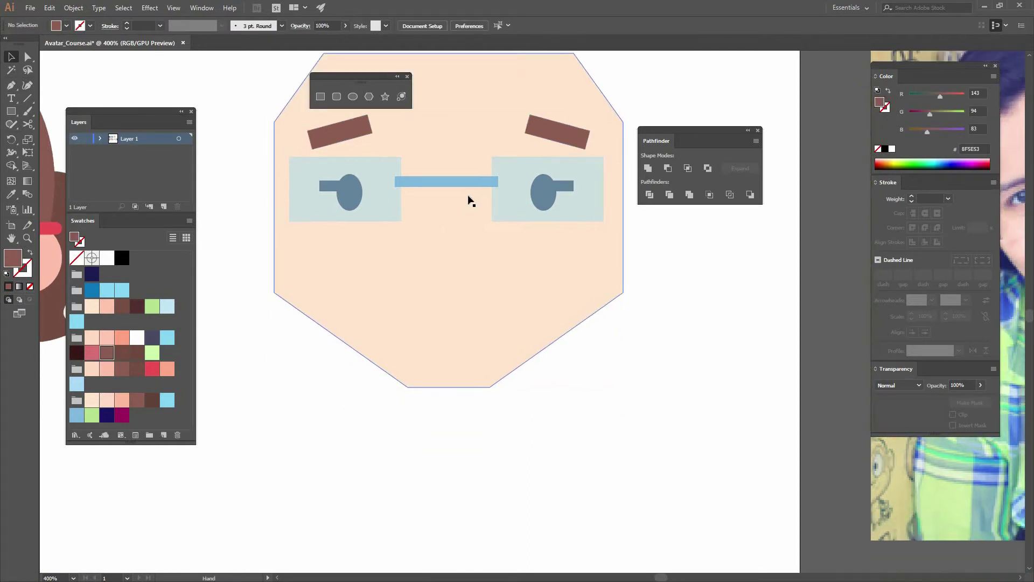
key("ctrl+plus")
key("p")
left_click_drag(519, 196, 568, 231)
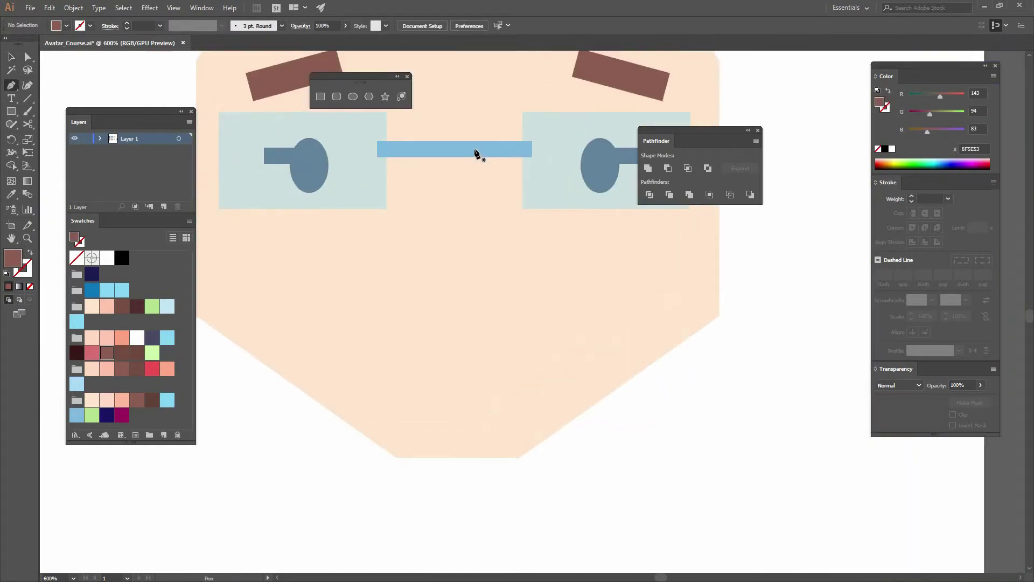
left_click(455, 150)
left_click(423, 254)
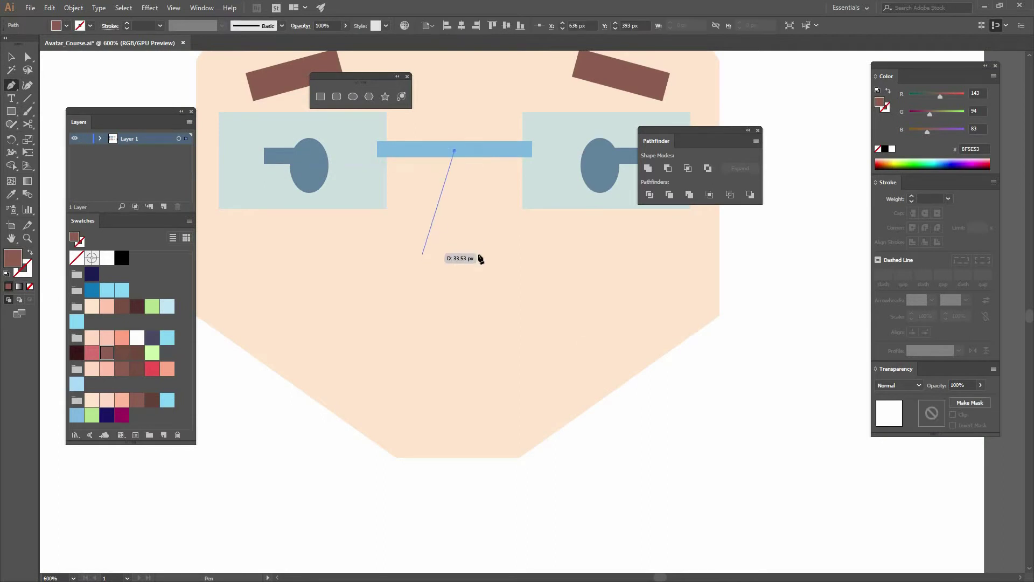
left_click(481, 253)
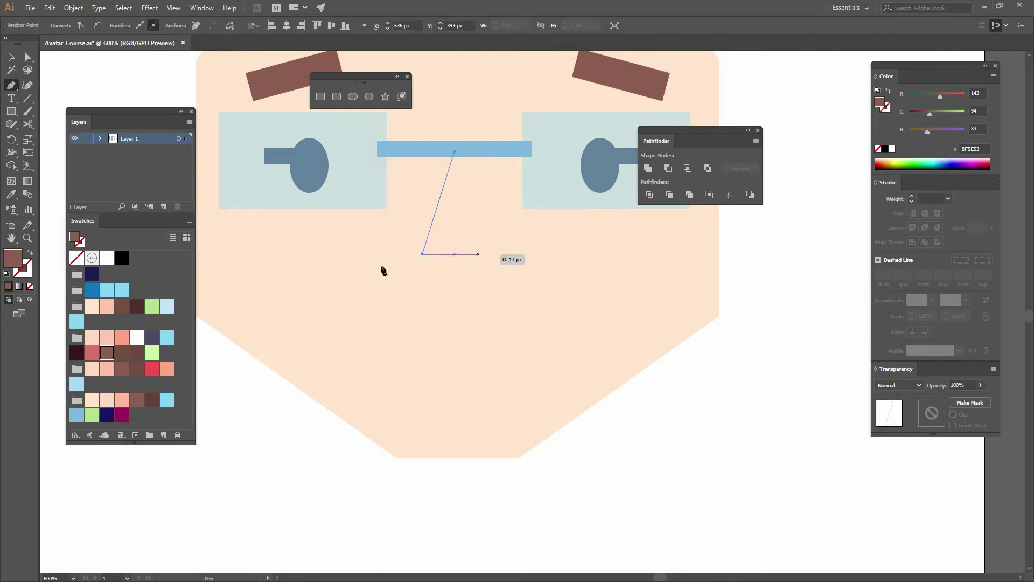
Step: Give the nose path a 5 pt peach FFBB9E stroke with no fill
left_click(122, 400)
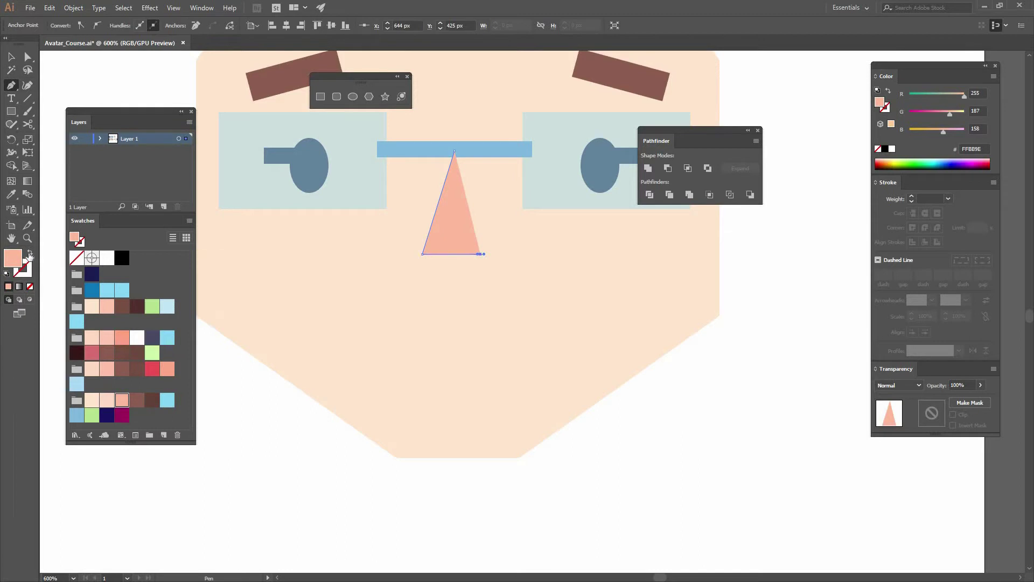
left_click(30, 252)
left_click(949, 199)
left_click(961, 297)
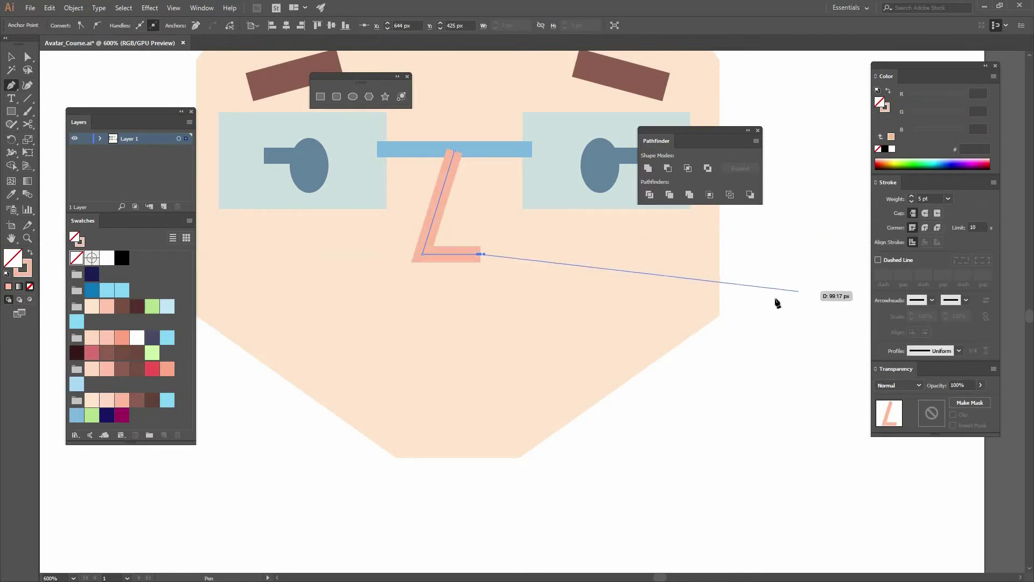
key("v")
key("ctrl+shift+a")
Step: Bring the glasses bridge to the front over the nose, and move the nose up about 3.5 px
left_click_drag(476, 150, 486, 228)
left_click(496, 230)
right_click(503, 233)
mouse_move(533, 402)
left_click(448, 401)
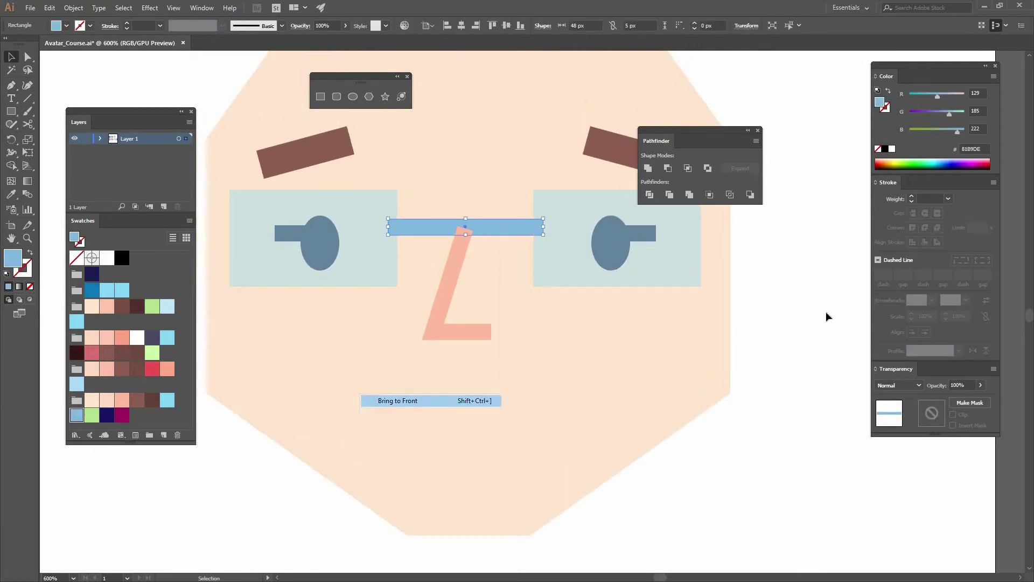
left_click(446, 298)
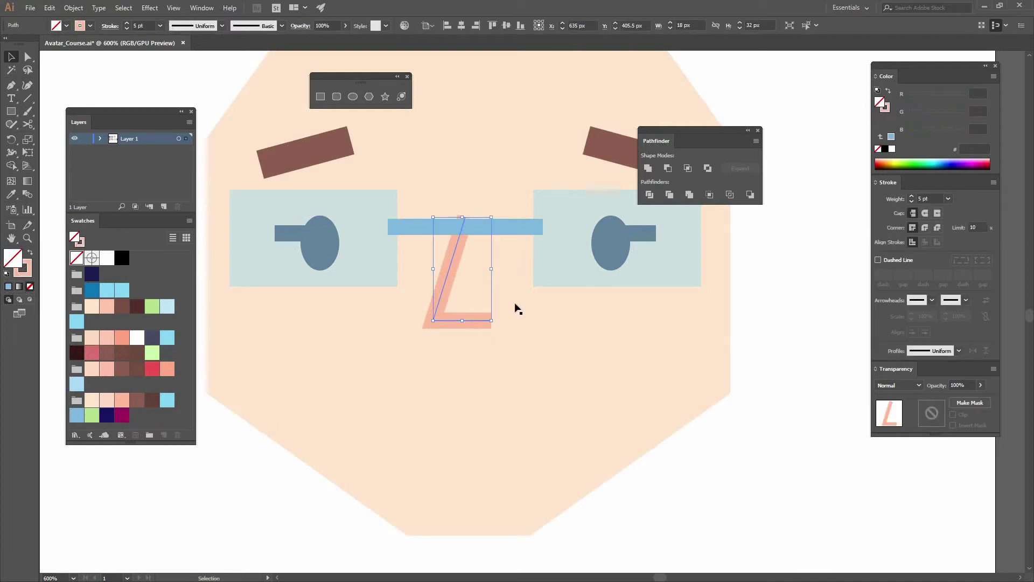
left_click(741, 311)
Step: Draw a curved, slanted smile below the nose with the Pen tool, using the same 5 pt peach stroke
key("p")
left_click(466, 369)
mouse_move(554, 330)
left_mouse_down()
mouse_move(593, 274)
mouse_move(586, 279)
left_mouse_up()
key("v")
key("ctrl+shift+a")
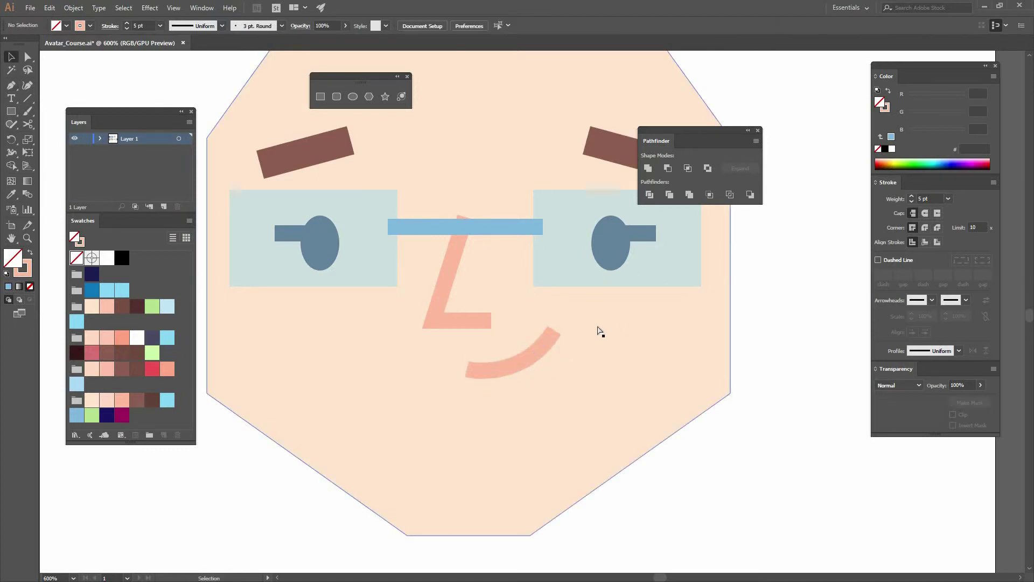
key("ctrl+minus")
left_click_drag(531, 344, 720, 295)
left_click(703, 291)
key("space")
left_click_drag(619, 296, 566, 309)
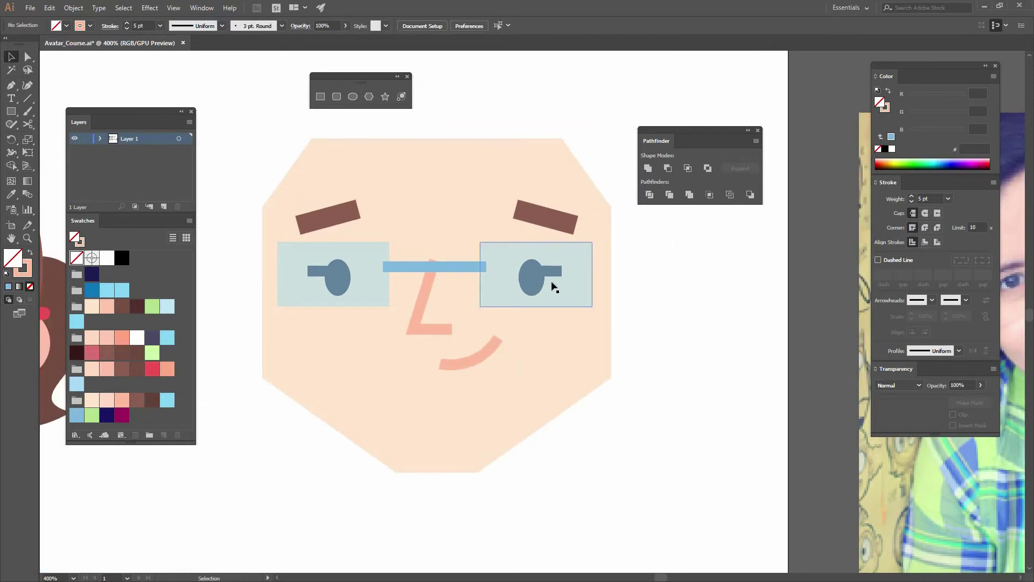
left_click(380, 283)
left_click(629, 273)
left_click(583, 281)
left_click(450, 273, "shift")
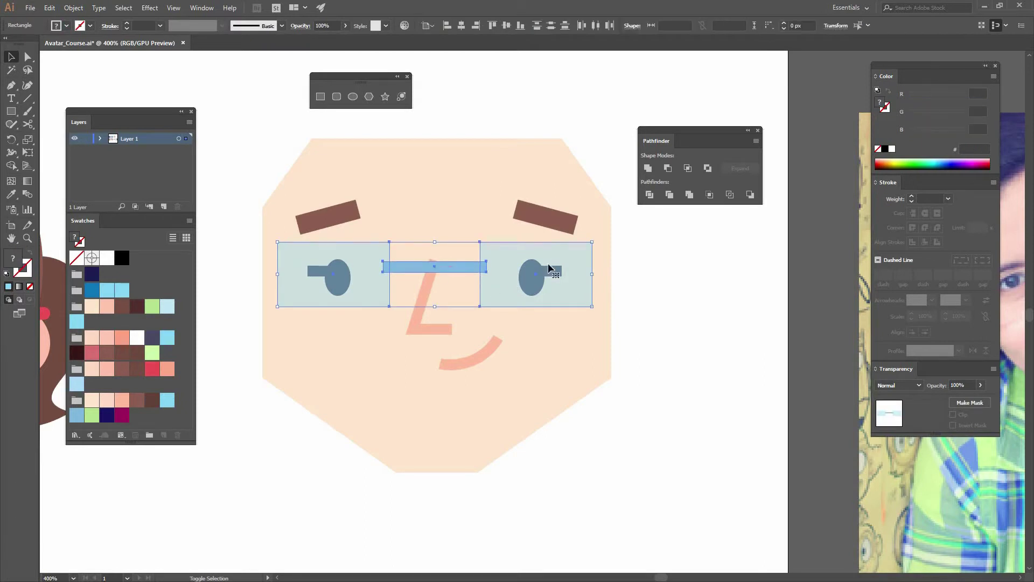
left_click(432, 183, "shift")
key("ctrl+shift+a")
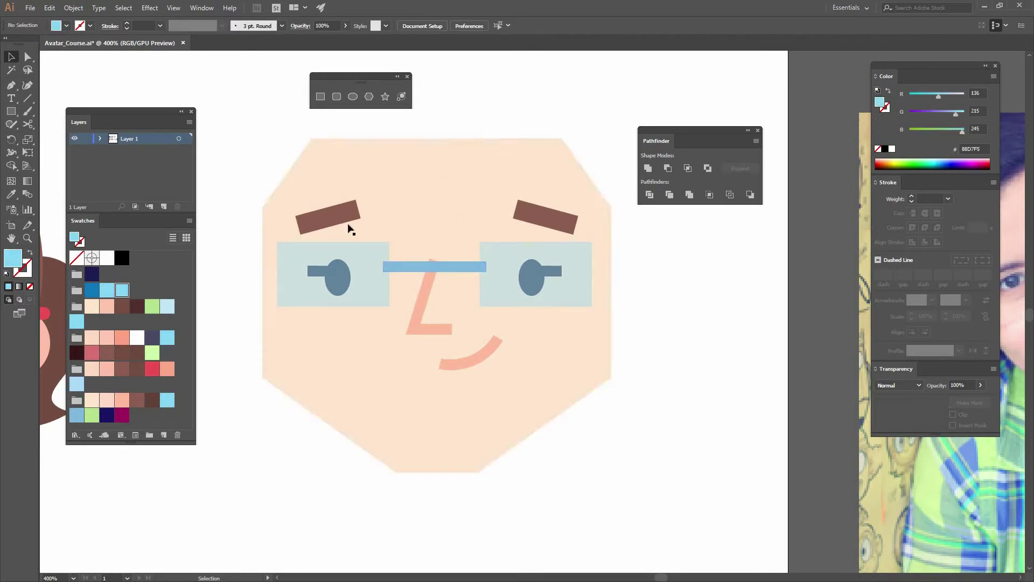
Step: Draw a 49 × 43 px rectangle as the neck, overlapping the chin, and center it horizontally on the face
left_click_drag(463, 278, 435, 172)
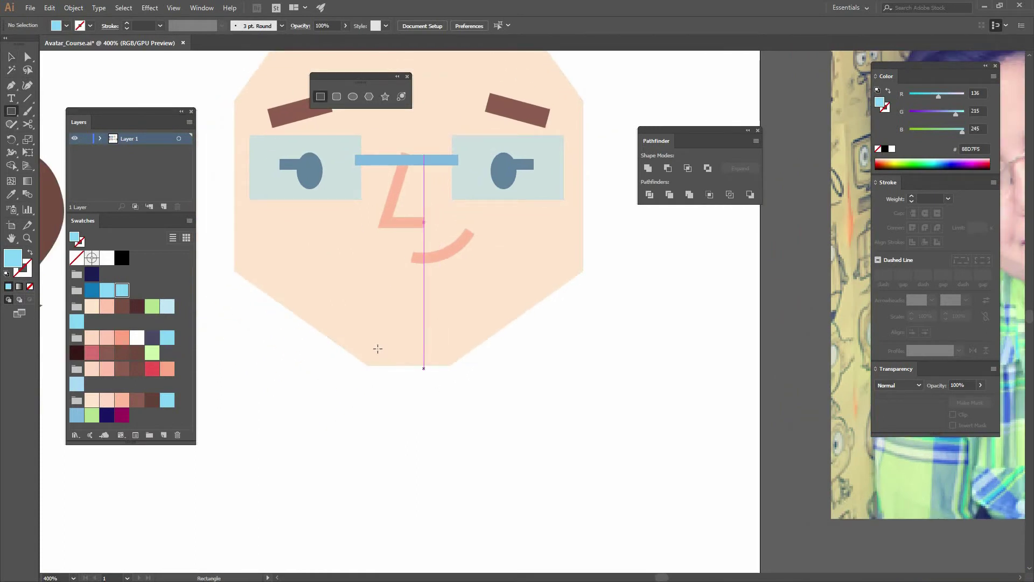
mouse_move(347, 338)
left_mouse_down()
mouse_move(455, 410)
mouse_move(451, 430)
left_mouse_up()
key("v")
left_click(536, 241, "shift")
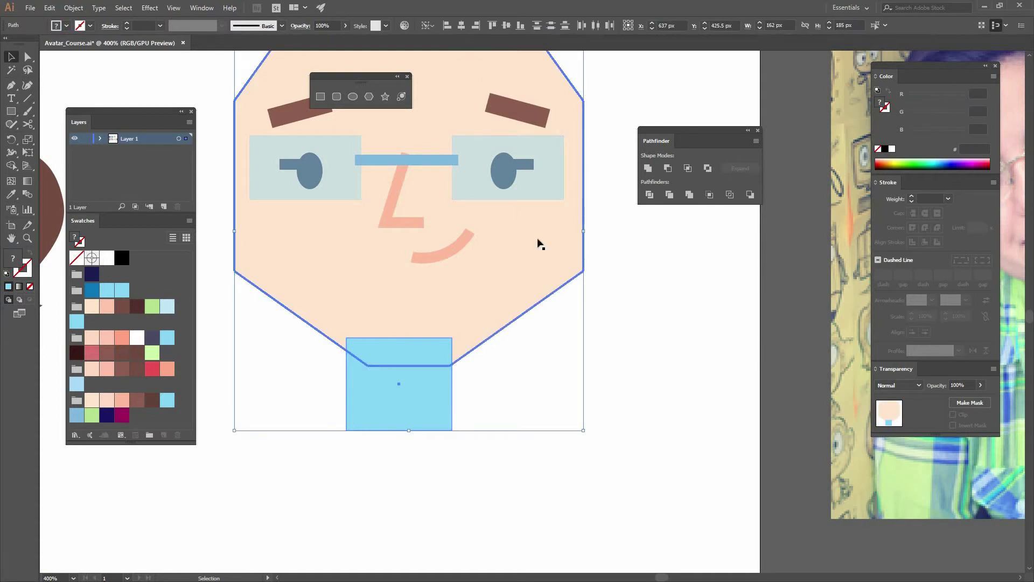
left_click(409, 447)
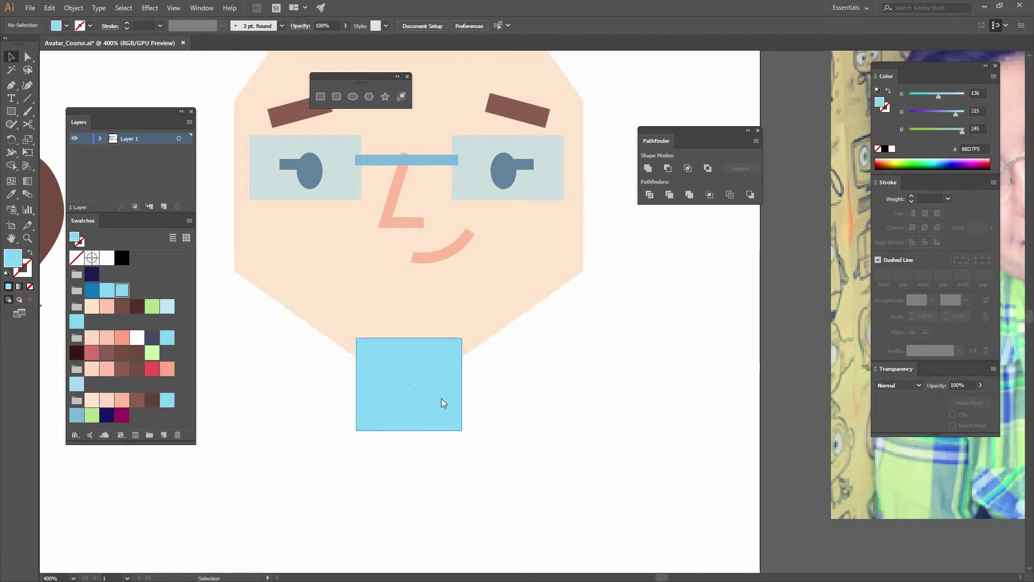
Step: Send the neck behind the face and fill it with peach FFBB9E
right_click(442, 399)
mouse_move(472, 343)
left_click(371, 378)
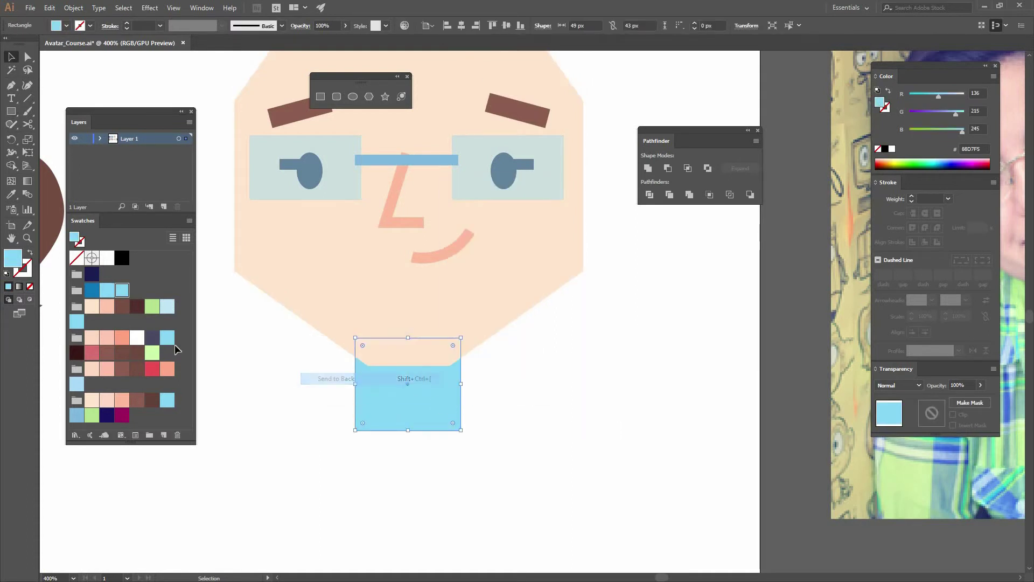
left_click(314, 434)
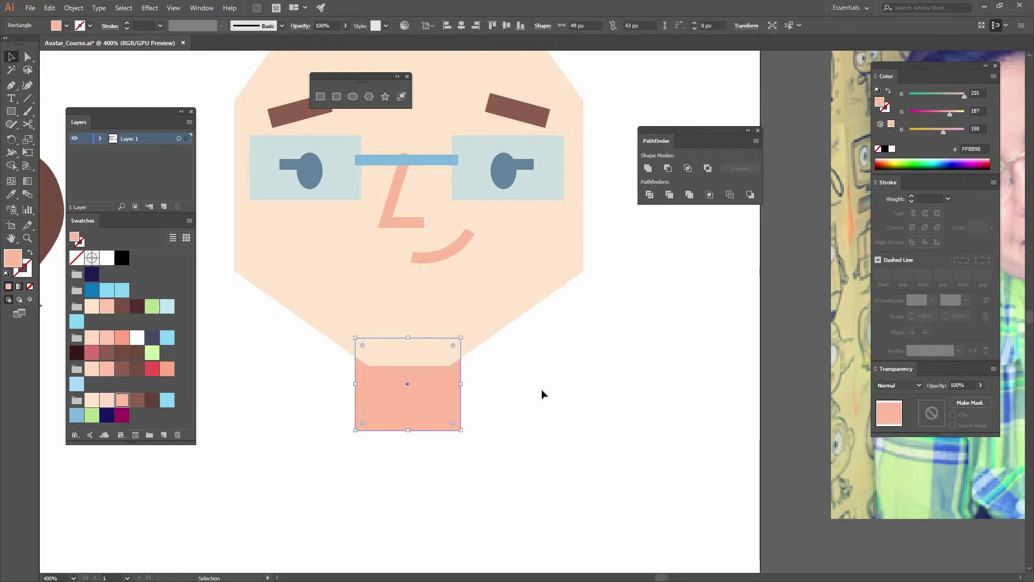
key("ctrl+minus")
key("ctrl+minus")
left_click_drag(477, 370, 532, 357)
left_click(555, 350)
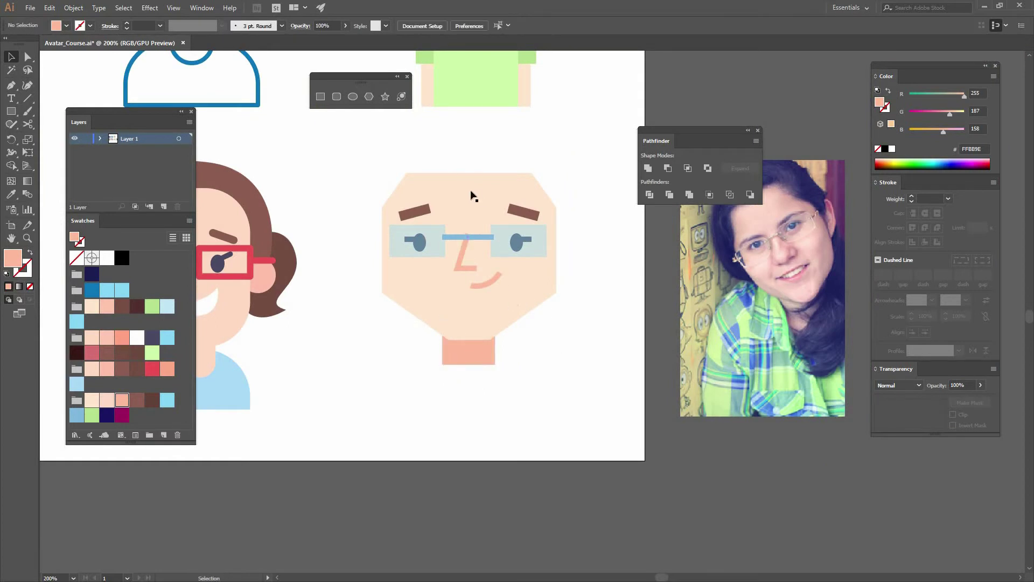
Step: Draw a four-sided peach ear with the Pen tool at the face's right edge, overlapping the cheek beside the glasses
key("ctrl+plus")
key("ctrl+plus")
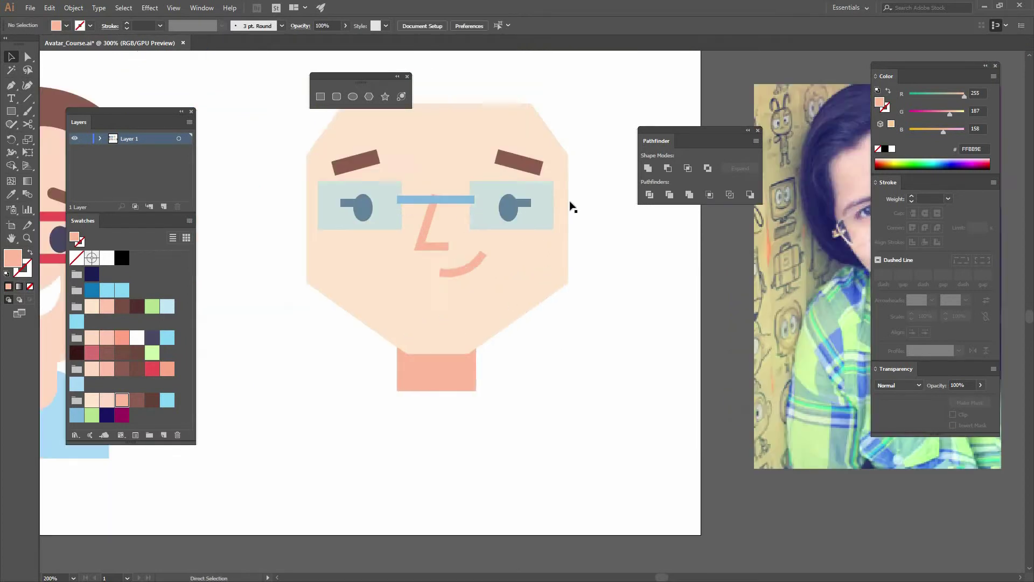
key("p")
left_click_drag(520, 221, 486, 232)
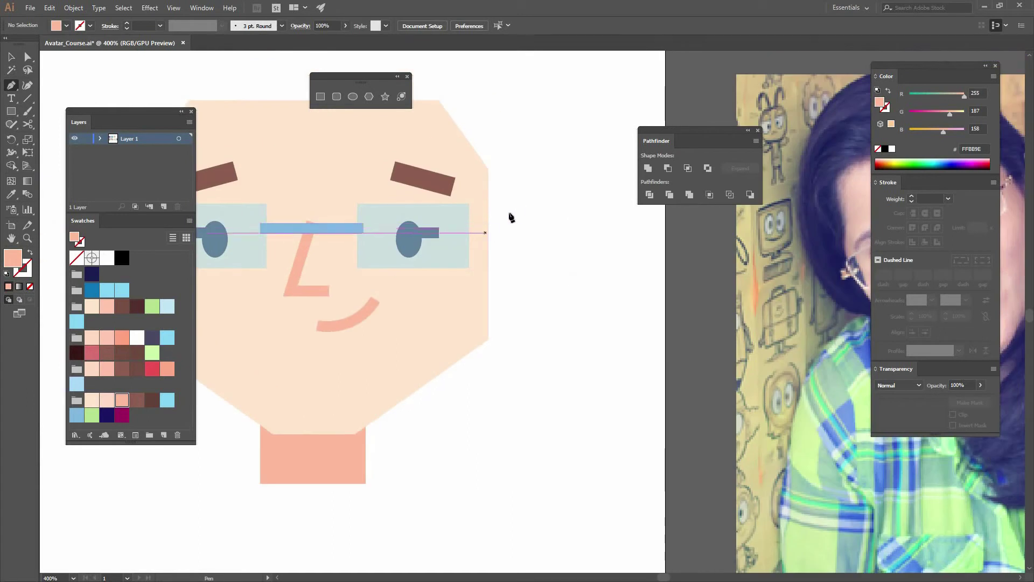
left_click(521, 209)
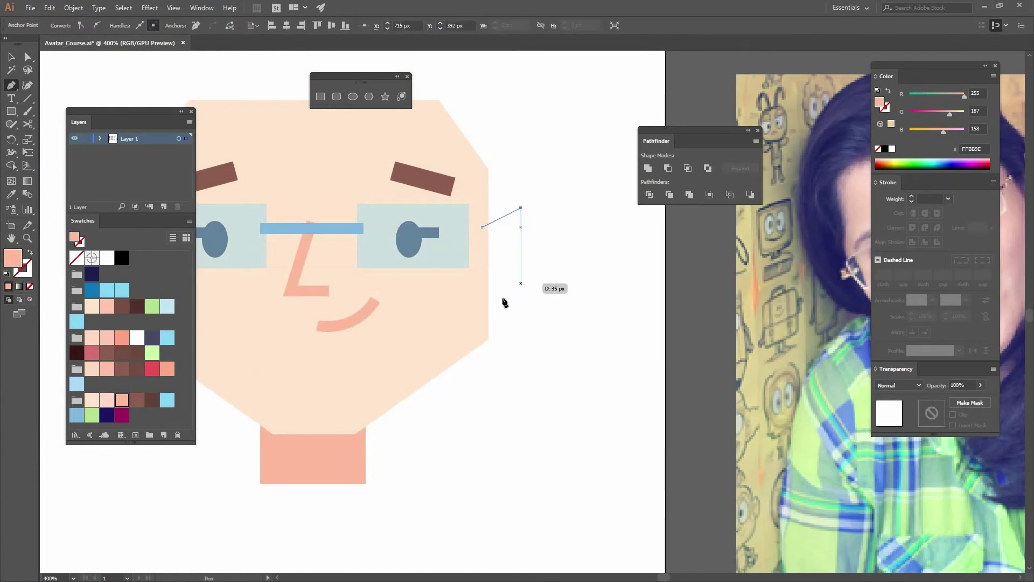
left_click(520, 288)
left_click(473, 310)
left_click(482, 228)
Step: Draw a narrower four-sided peach ear with the Pen tool overlapping the face's left edge
left_click_drag(248, 258, 397, 261)
left_click_drag(303, 256, 321, 252)
left_click(315, 241)
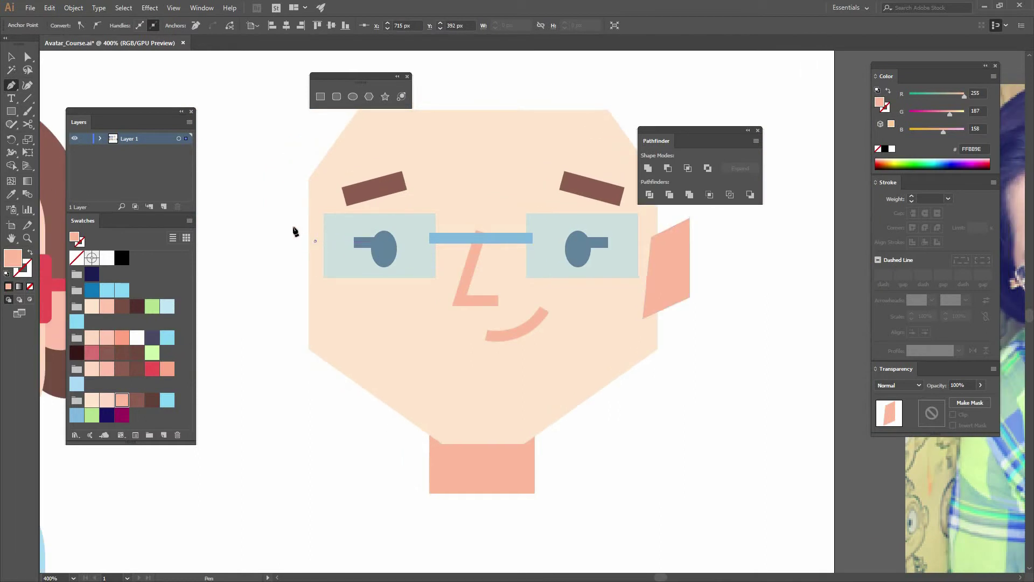
left_click(294, 228)
left_click(294, 299)
left_click(319, 307)
left_click(315, 241)
Step: Send both ears behind the face
key("v")
left_click(654, 273, "shift")
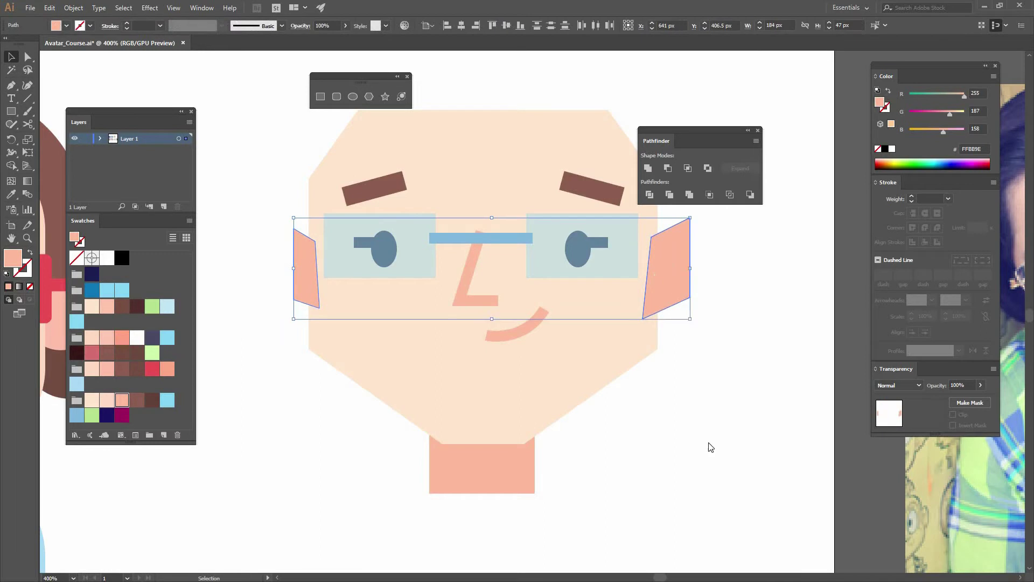
right_click(654, 273)
mouse_move(695, 429)
left_click(592, 465)
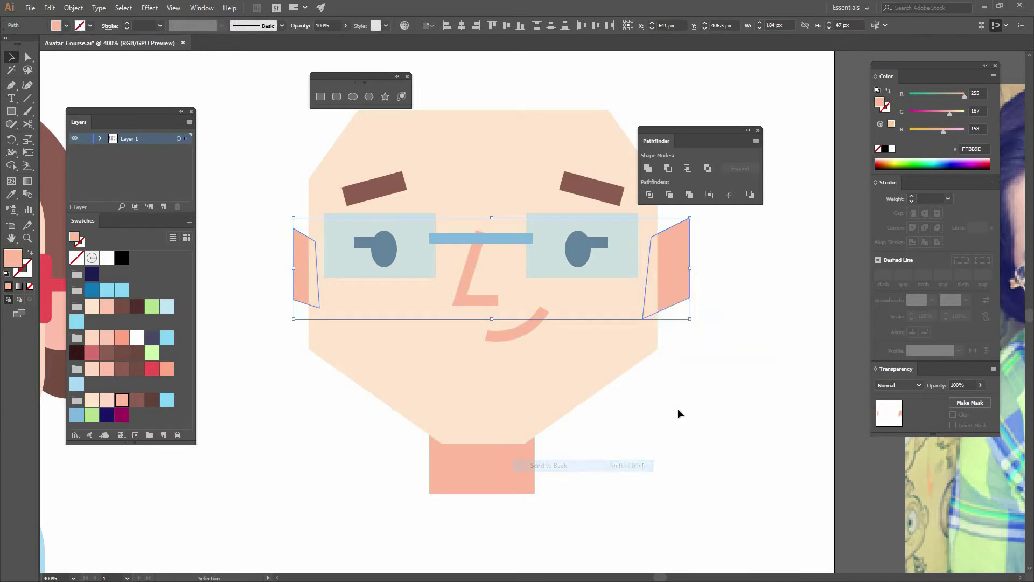
left_click(693, 318)
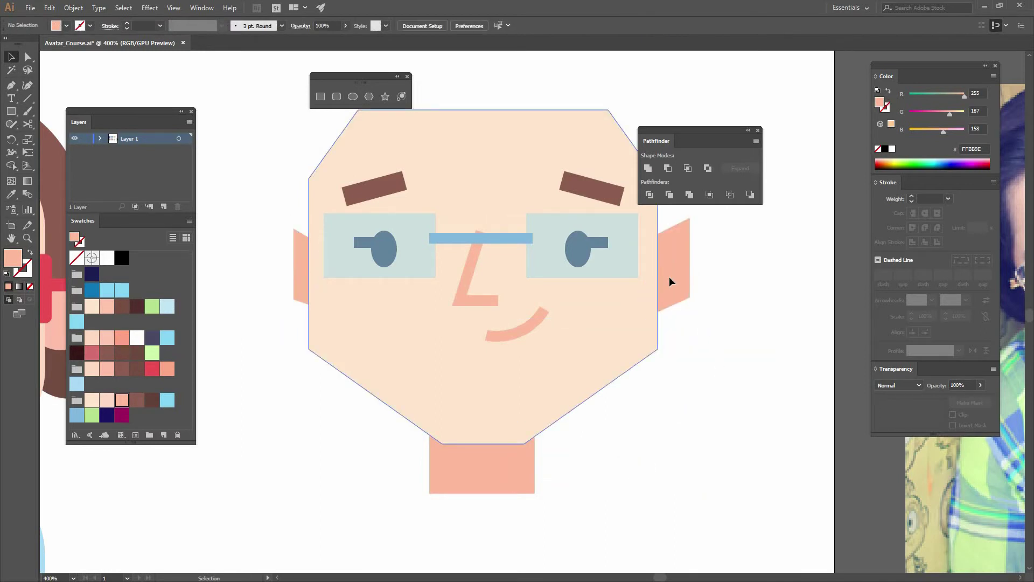
Step: Nudge the right ear slightly inward, then fill both ears and the neck with light pink FFD9C9
left_click_drag(665, 277, 661, 277)
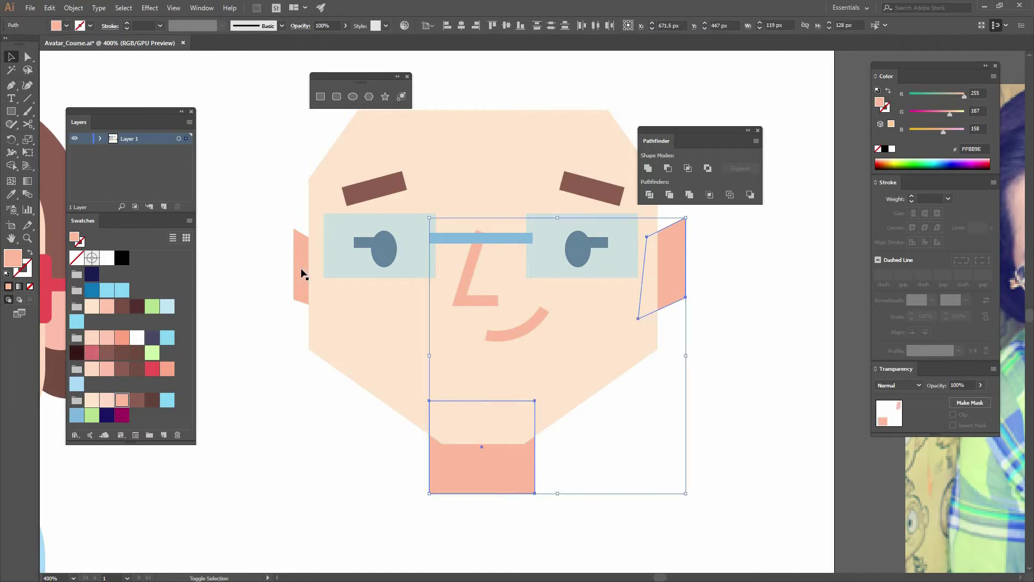
left_click(105, 401)
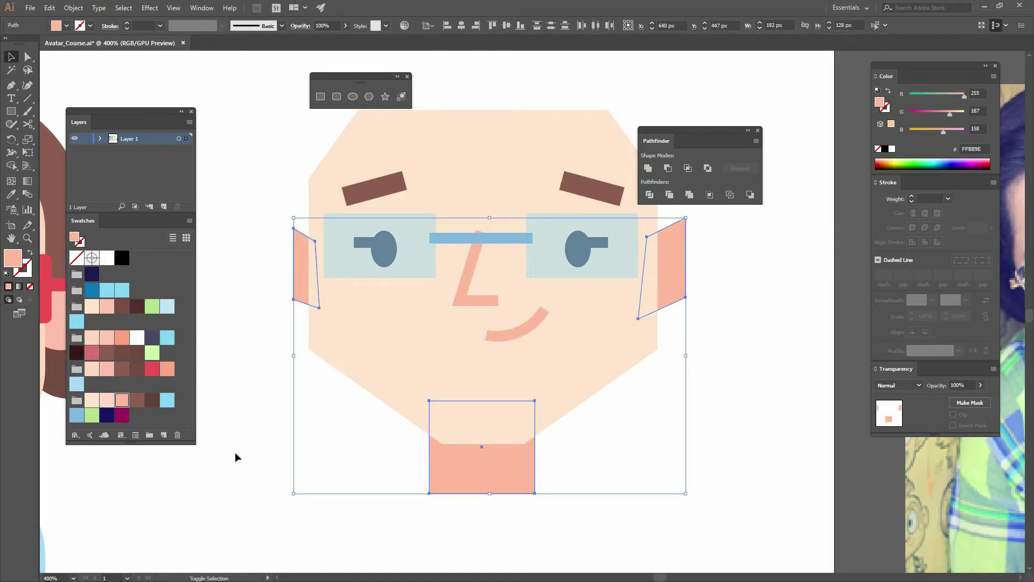
left_click(749, 263)
Step: Draw a short vertical line inside the right ear with a 5 pt FFBB9E stroke, and widen that ear's outer edge
left_click_drag(451, 351, 428, 372)
left_click(479, 226)
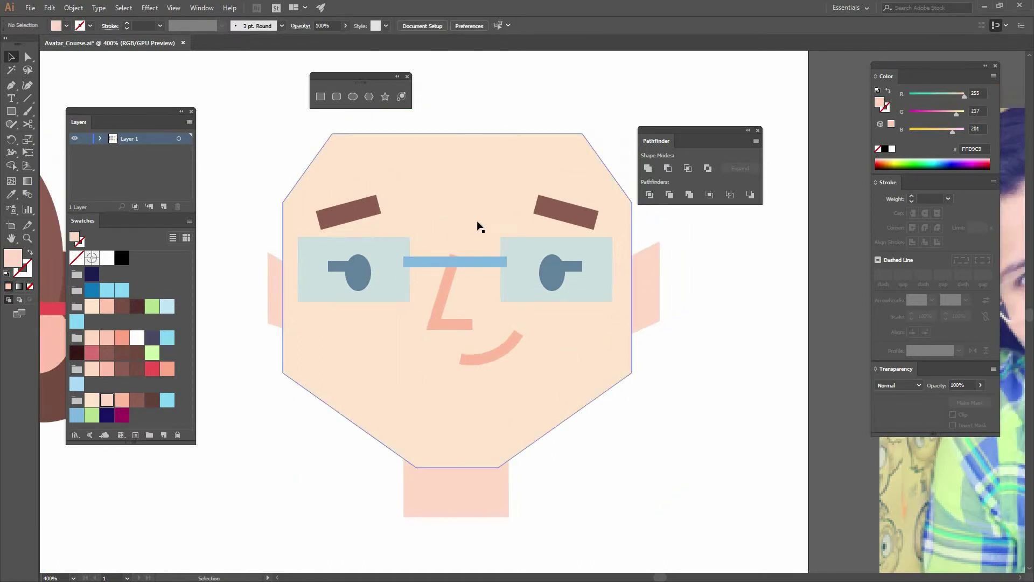
key("p")
key("ctrl+equal")
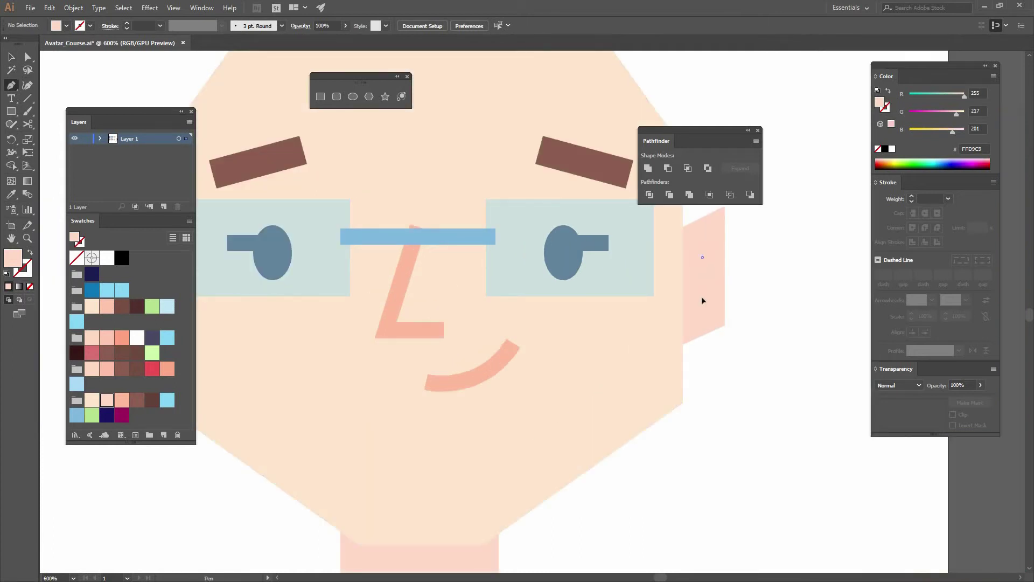
left_click(703, 296)
left_click(29, 252)
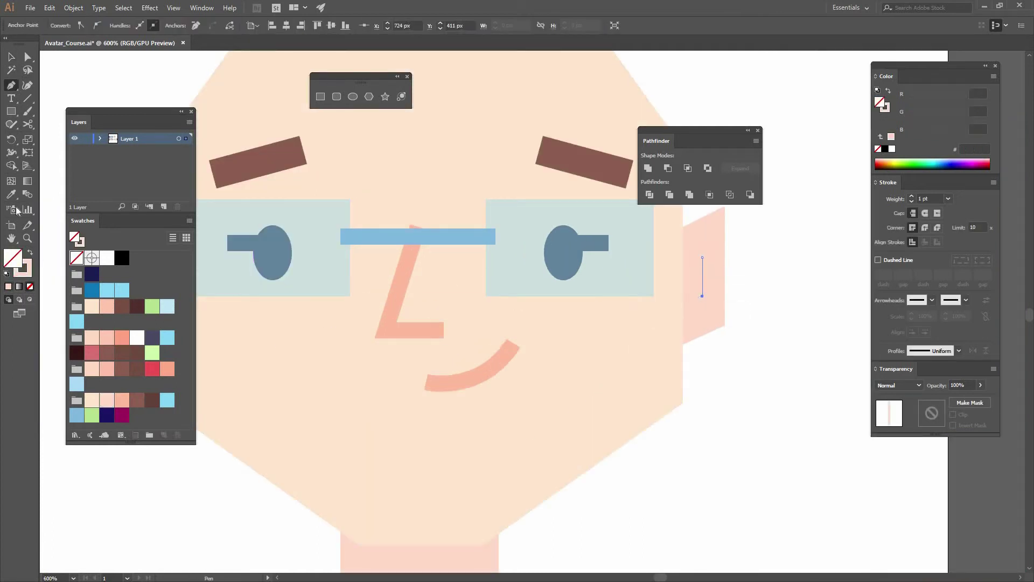
key("i")
left_click(398, 295)
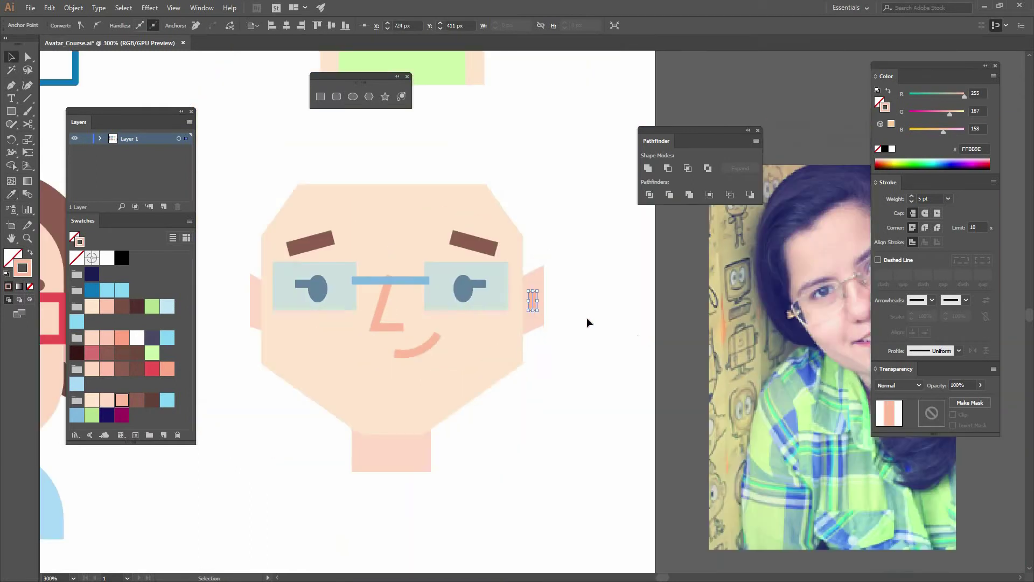
left_click(587, 318)
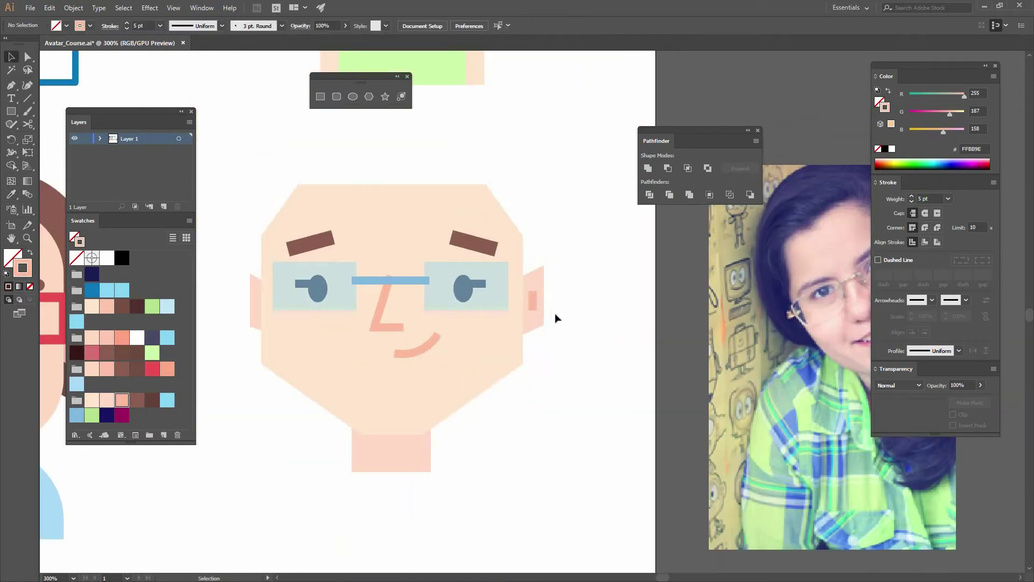
mouse_move(537, 309)
left_mouse_down()
mouse_move(569, 306)
mouse_move(550, 305)
left_mouse_up()
left_click(528, 305, "shift")
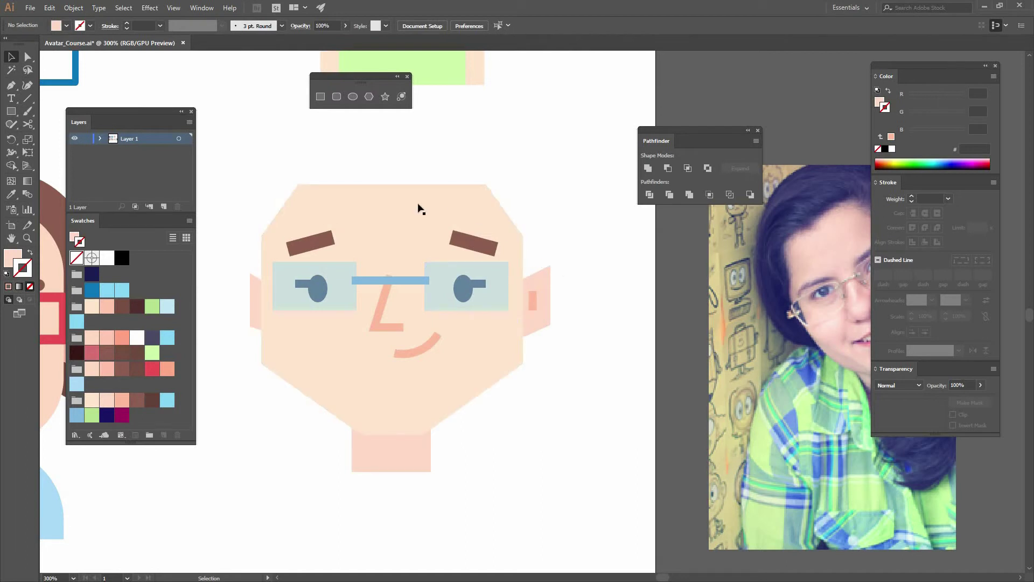
Step: Draw a closed angular hair shape with the Pen tool, spanning ear to ear above the head and covering the upper face
key("p")
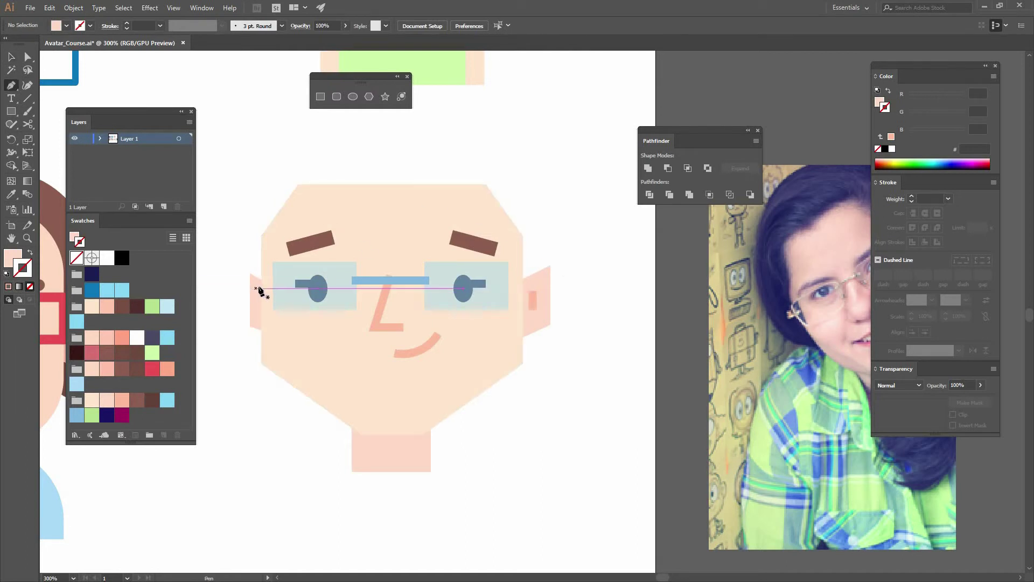
left_click(239, 220)
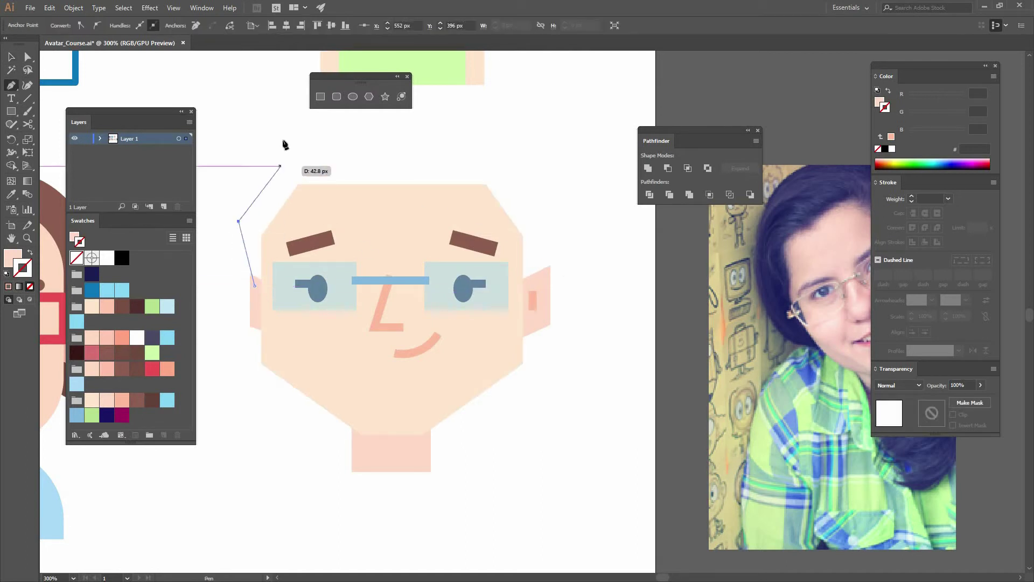
key("ctrl+z")
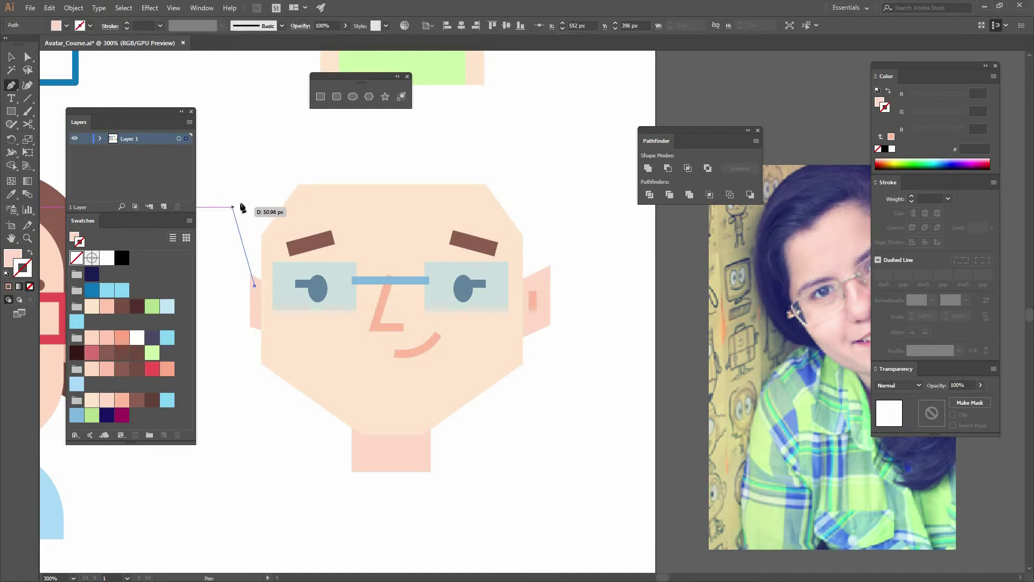
left_click(295, 141)
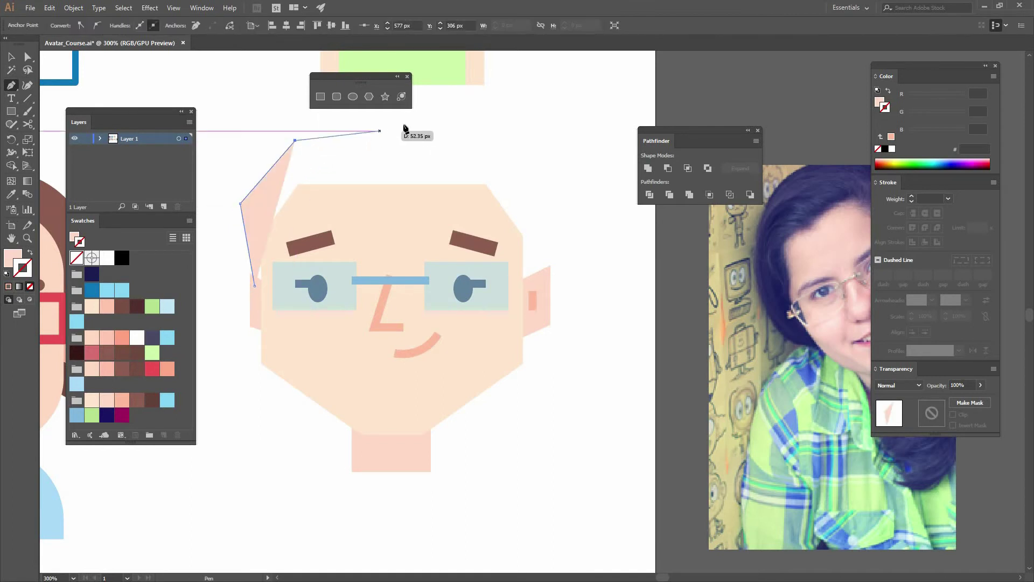
left_click(379, 122)
left_click(494, 145)
left_click(547, 206)
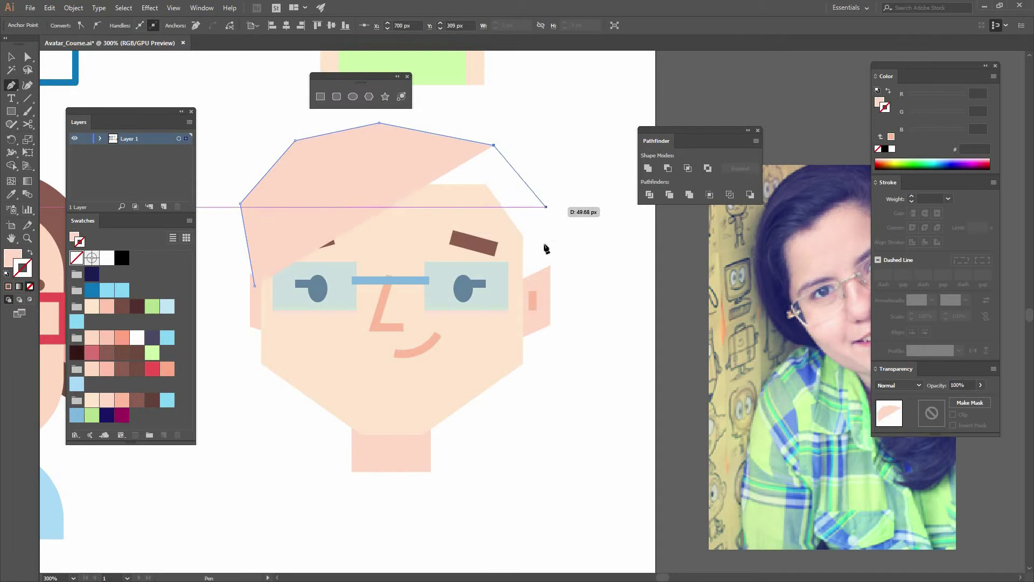
left_click(544, 281)
left_click(376, 335)
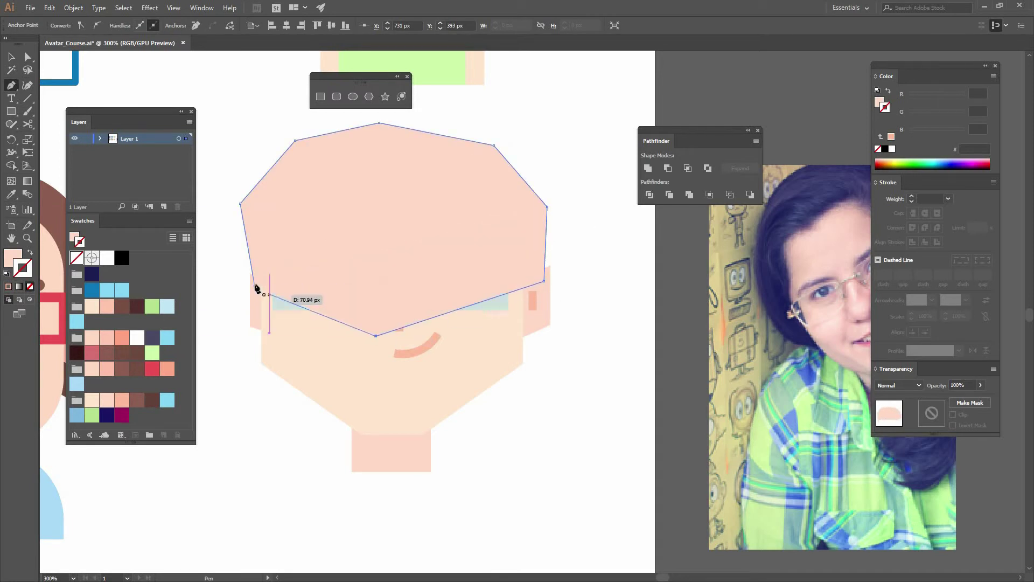
left_click(257, 287)
Step: Fill the hair shape with brown 8F5E53 and no stroke, and send it behind the face and ears
key("v")
left_click(137, 401)
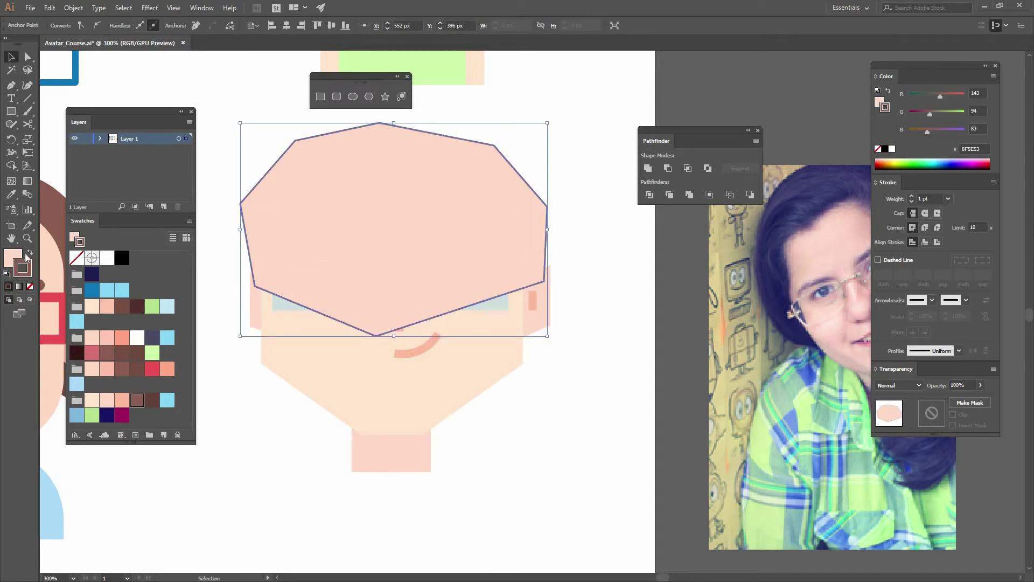
key("shift+x")
left_click(31, 286)
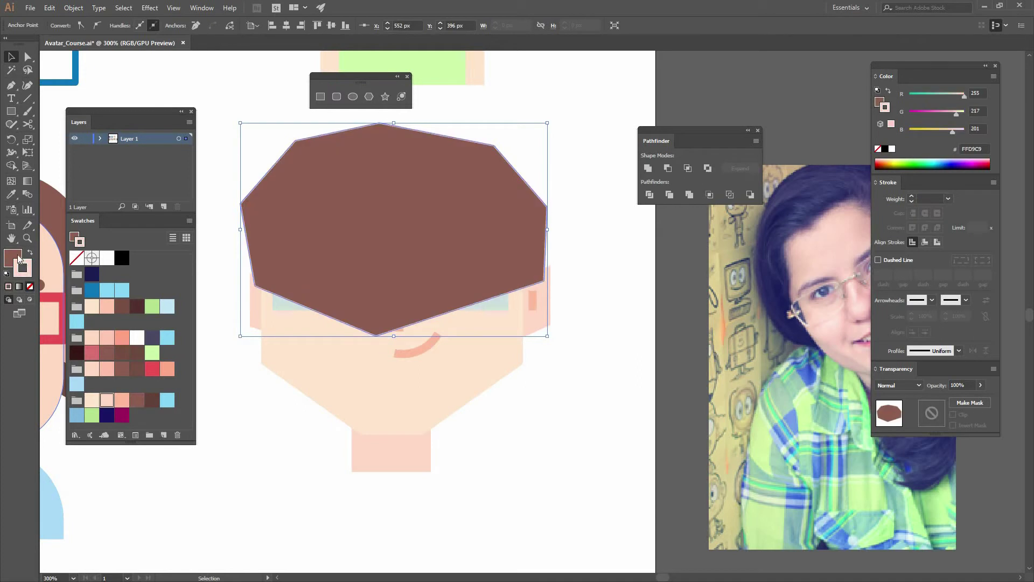
right_click(420, 192)
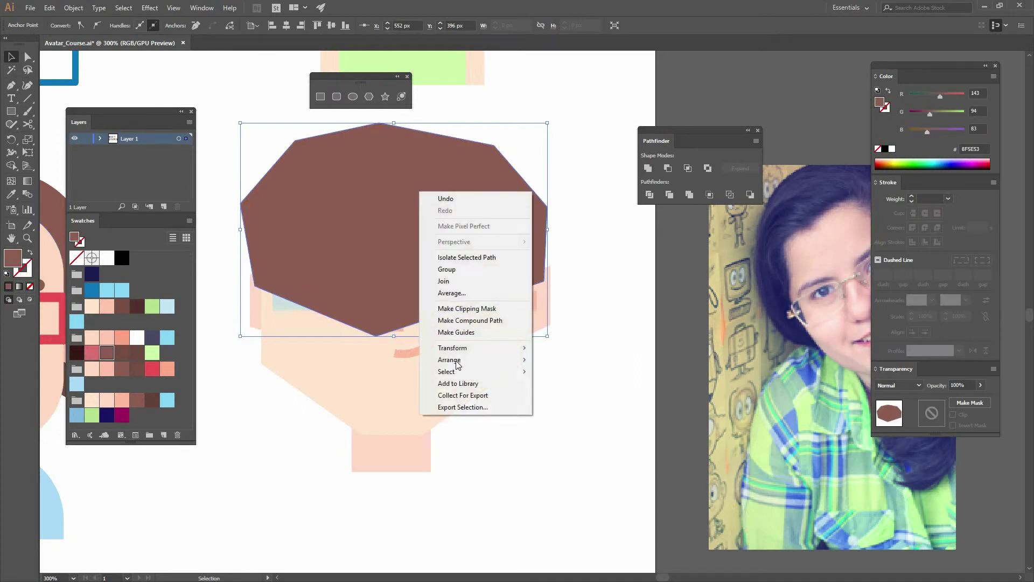
mouse_move(453, 359)
left_click(345, 395)
left_click(555, 346)
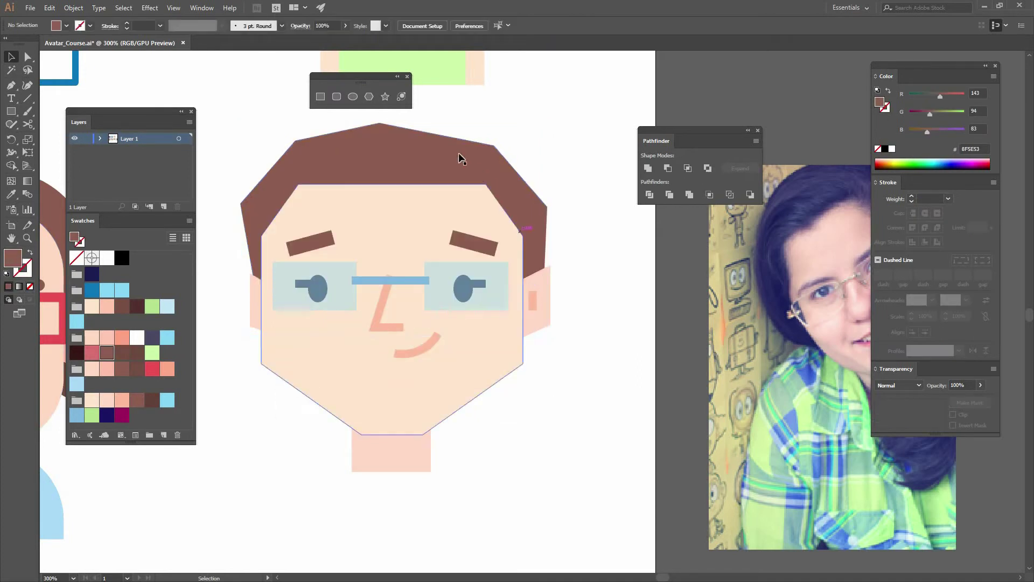
Step: Shift the hair's top peak and upper-right corner points to the right
left_click_drag(496, 146, 515, 146)
left_click(380, 125)
left_click_drag(405, 128, 401, 125)
left_click(588, 232)
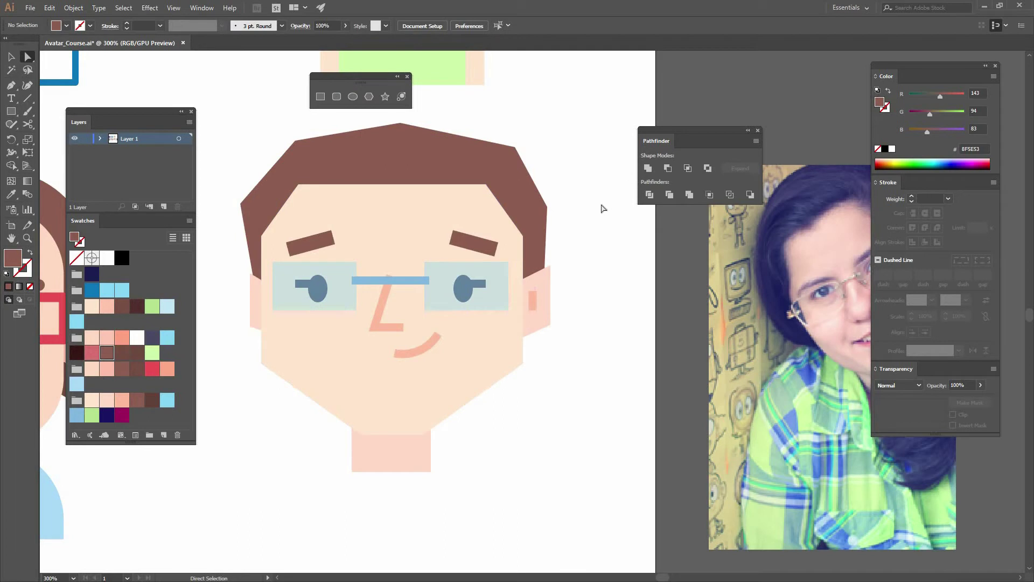
Step: Widen the hair's right side by moving its side corner and lower point outward, leaving a near-vertical edge
left_click(547, 207)
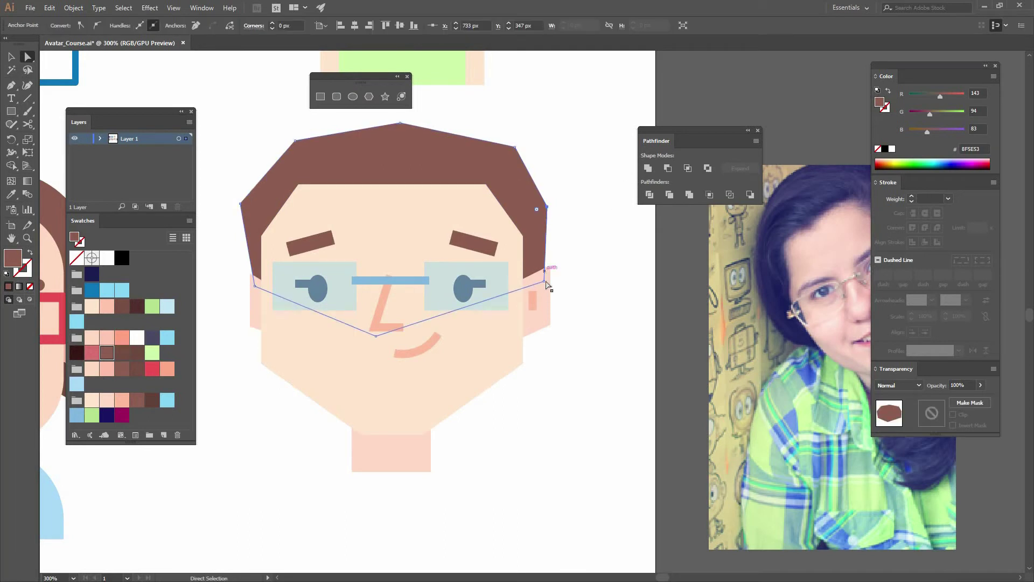
left_click_drag(544, 281, 573, 280)
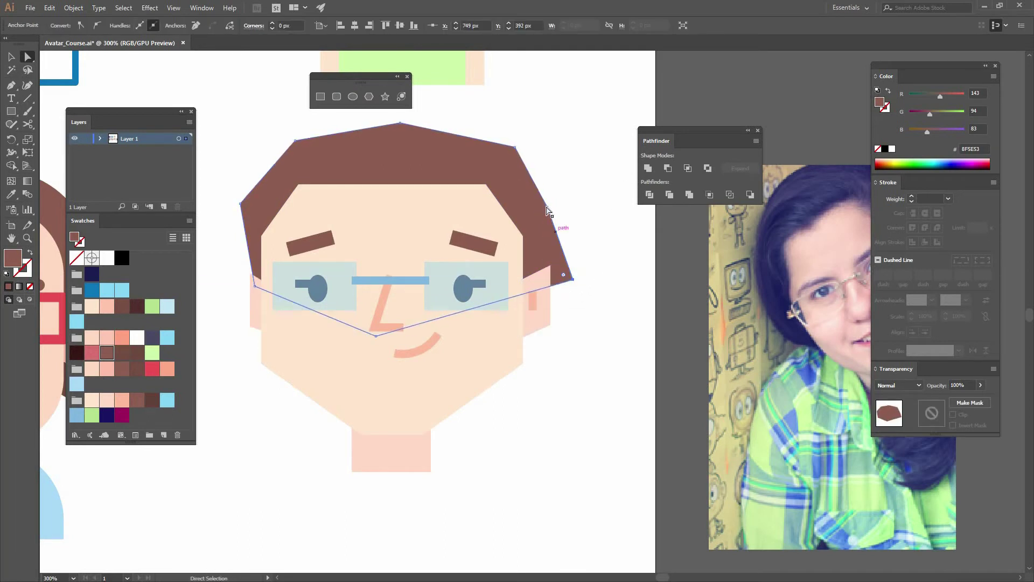
left_click_drag(547, 207, 568, 191)
left_click_drag(560, 290, 560, 286)
left_click_drag(567, 193, 560, 193)
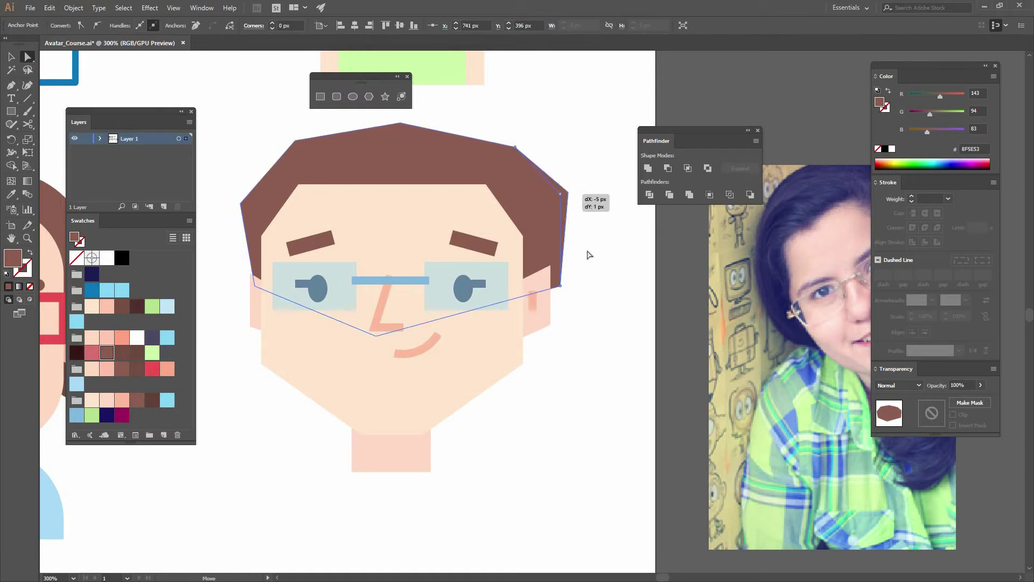
left_click(587, 219)
Step: Raise the hair's upper-left corner and top peak slightly for more volume
left_click_drag(295, 141, 292, 134)
left_click_drag(408, 122, 403, 116)
key("ctrl+shift+a")
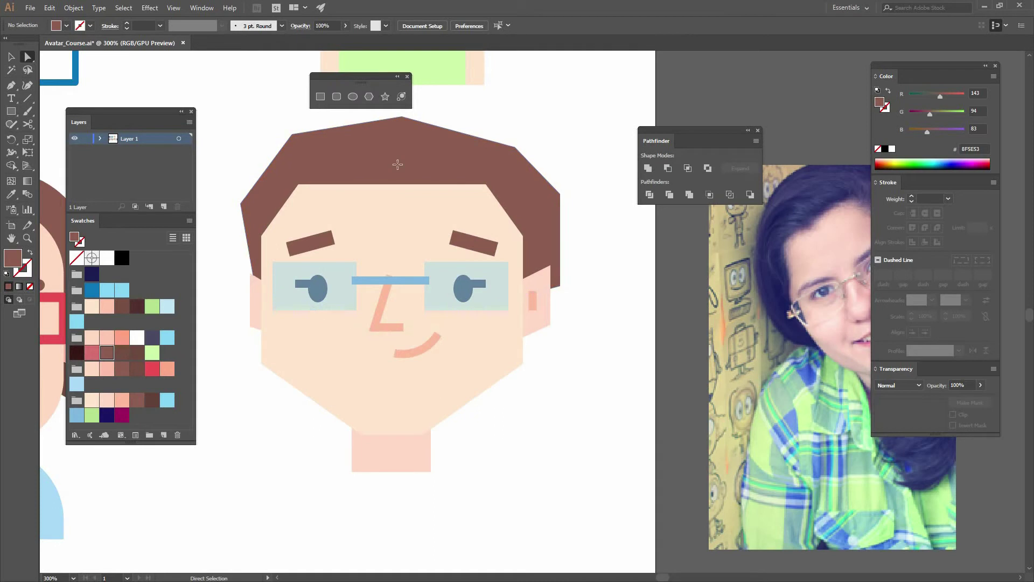
Step: Draw a 48 × 57 px rectangle over the right ear, fill it with dark brown 63413A, and send it to the back
mouse_move(508, 259)
left_mouse_down()
mouse_move(544, 323)
mouse_move(586, 350)
left_mouse_up()
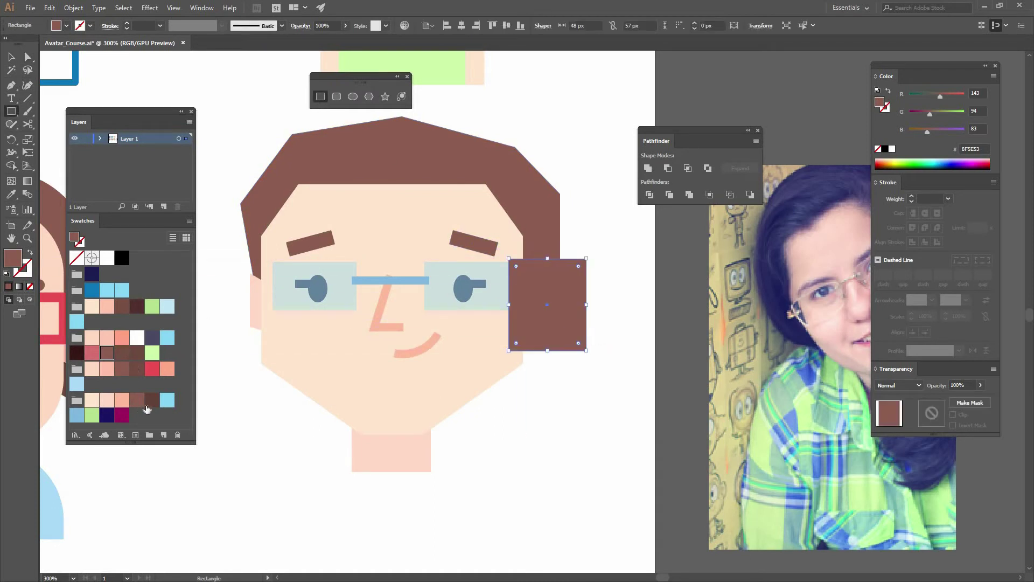
left_click(151, 400)
right_click(572, 310)
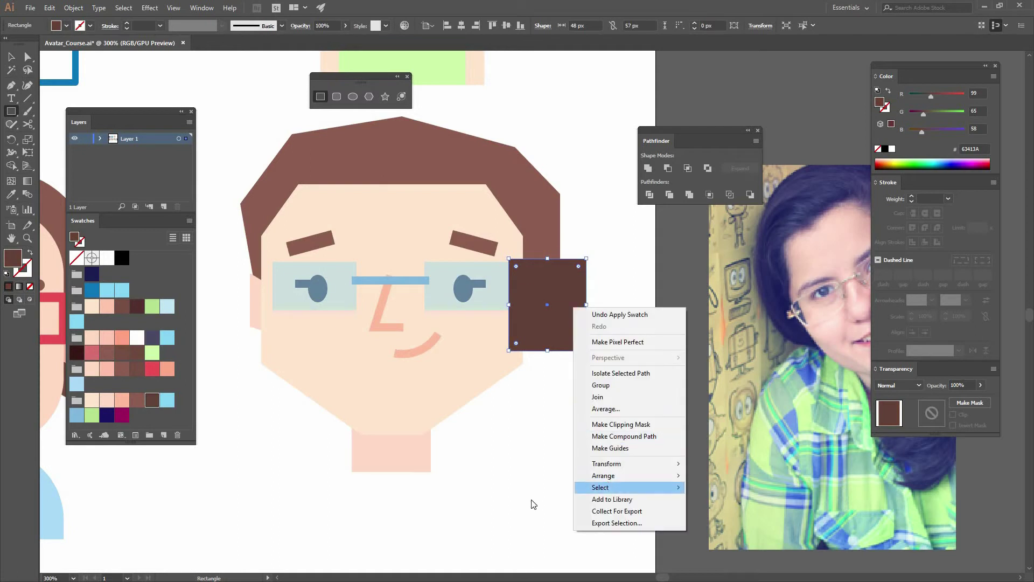
mouse_move(604, 475)
left_click(501, 512)
key("v")
left_click(639, 341)
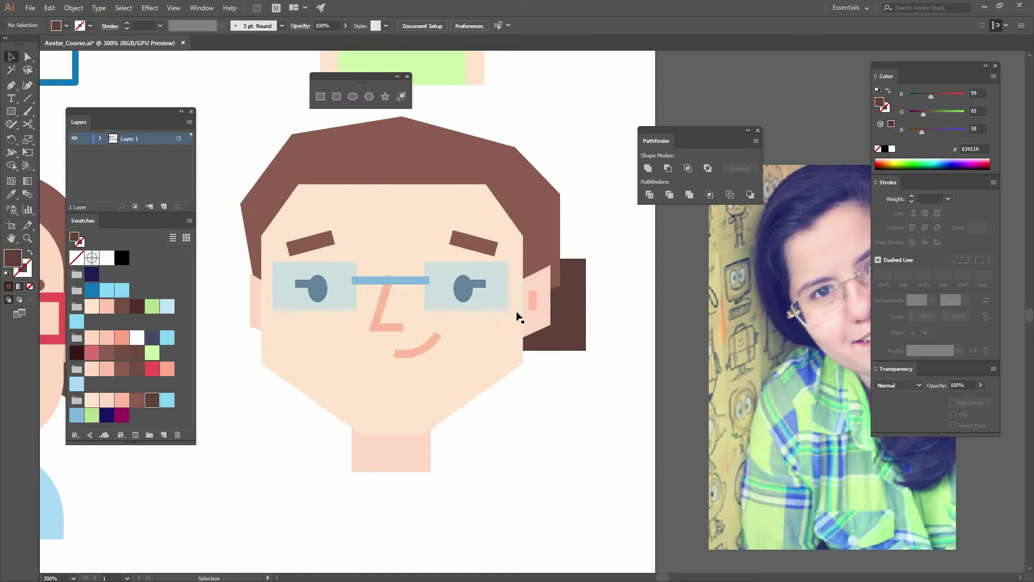
left_click_drag(494, 415, 546, 380)
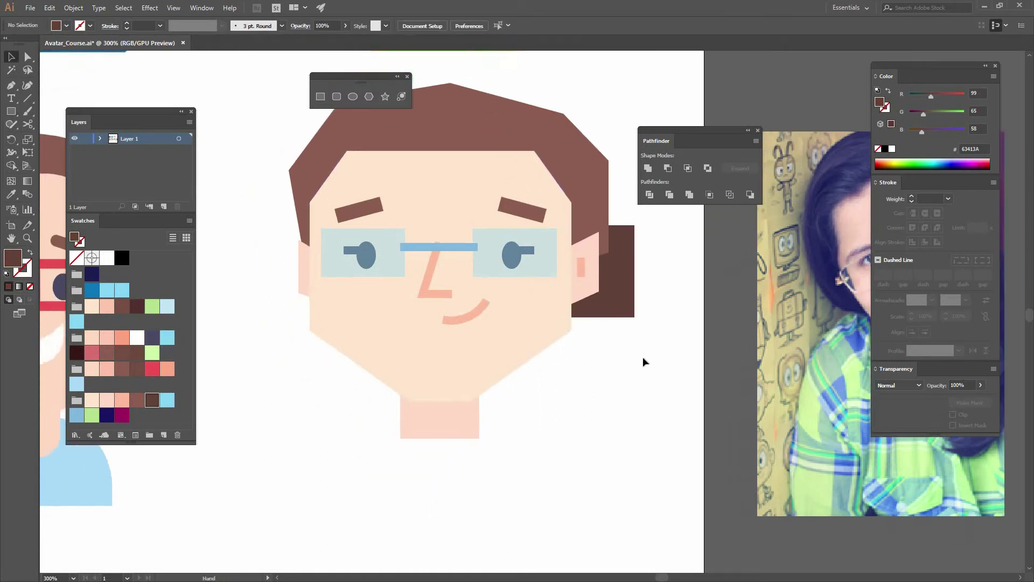
left_click_drag(444, 369, 439, 249)
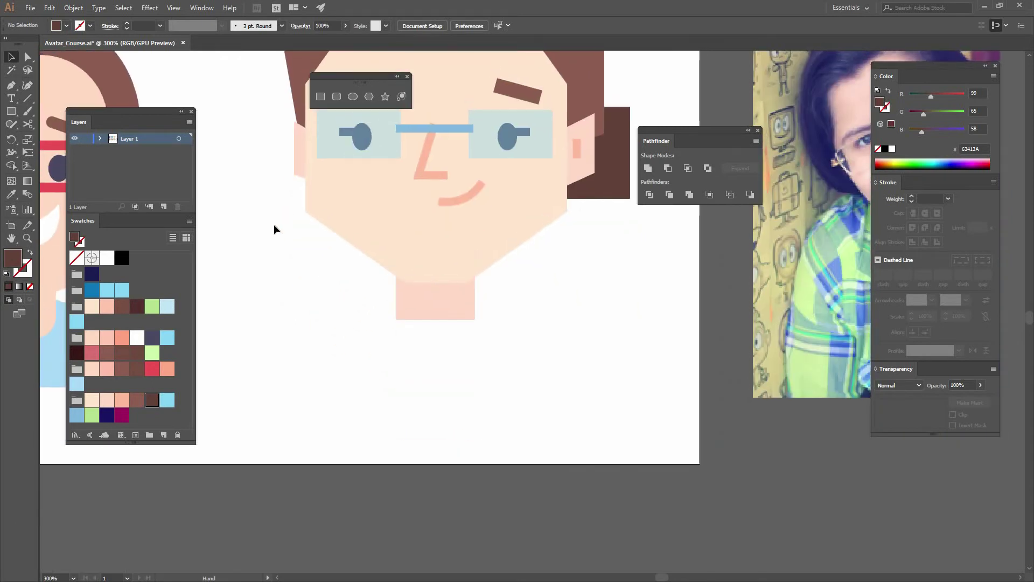
key("m")
mouse_move(309, 300)
left_mouse_down()
mouse_move(587, 429)
mouse_move(250, 402)
mouse_move(571, 416)
mouse_move(416, 397)
mouse_move(434, 405)
left_mouse_up()
key("ctrl+z")
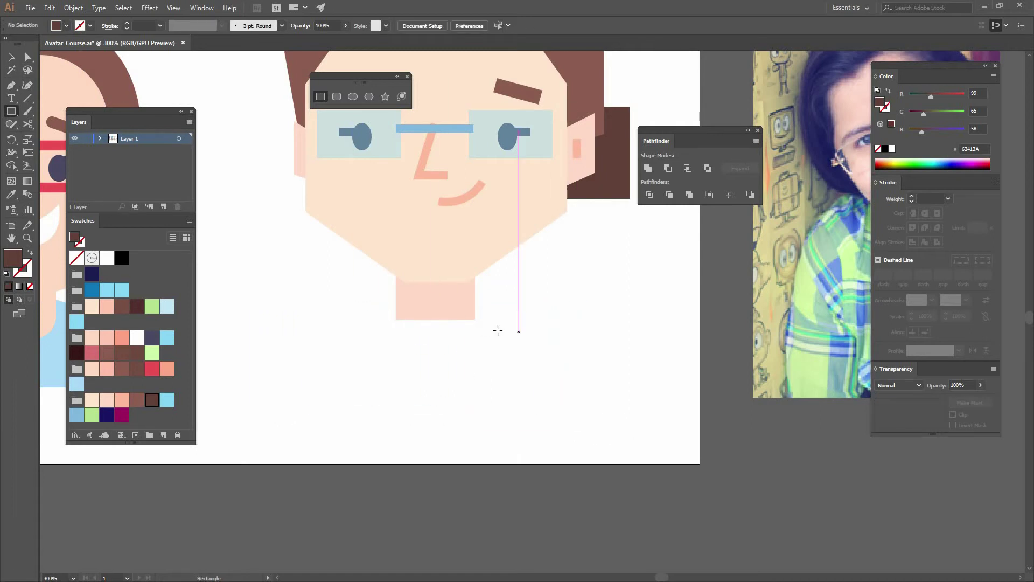
Step: Draw an angled left shoulder piece about 42 × 64 px with the Pen tool, and shift it slightly down beside the neck
key("p")
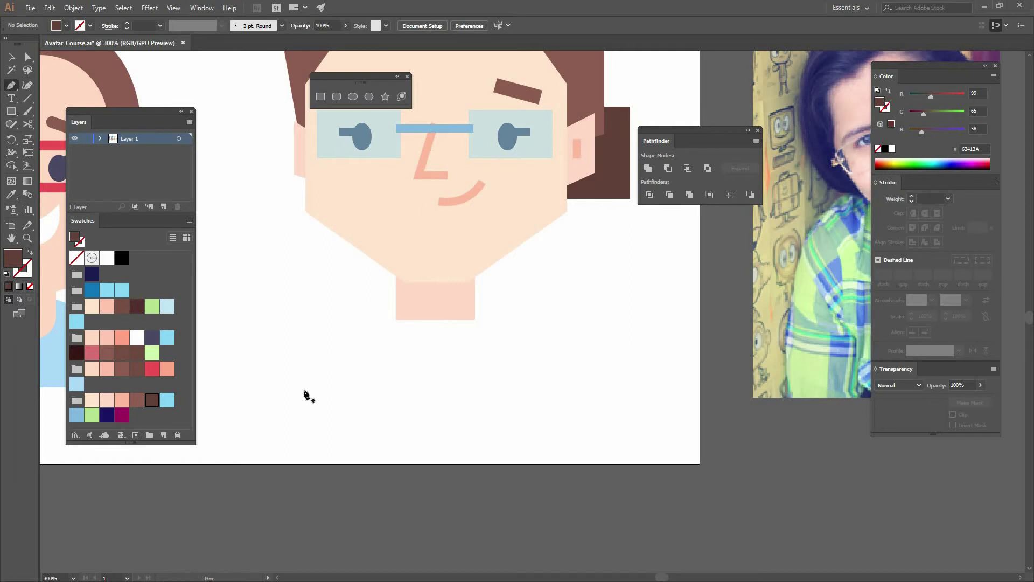
left_click(305, 323)
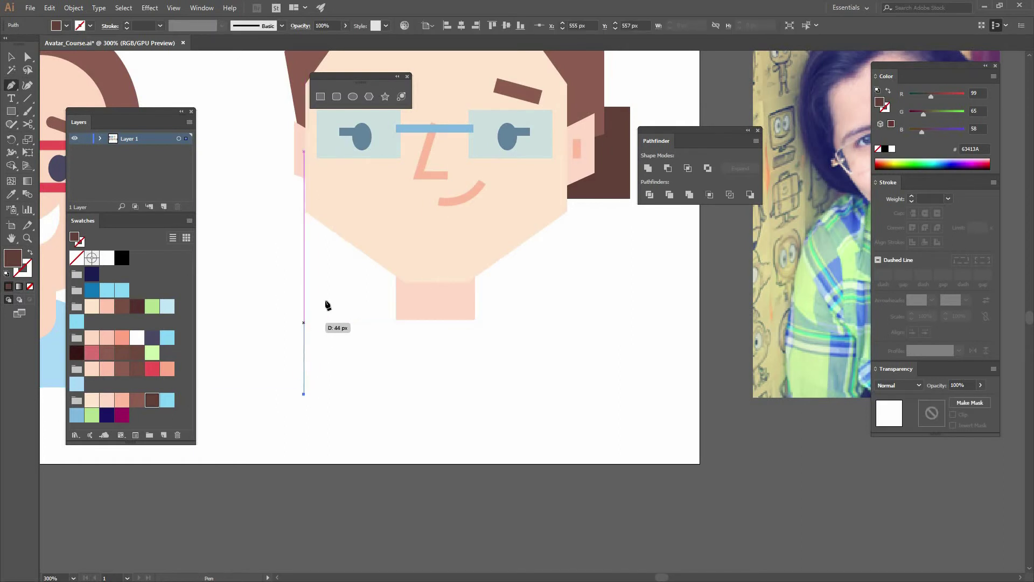
left_click(339, 292)
left_click(371, 291)
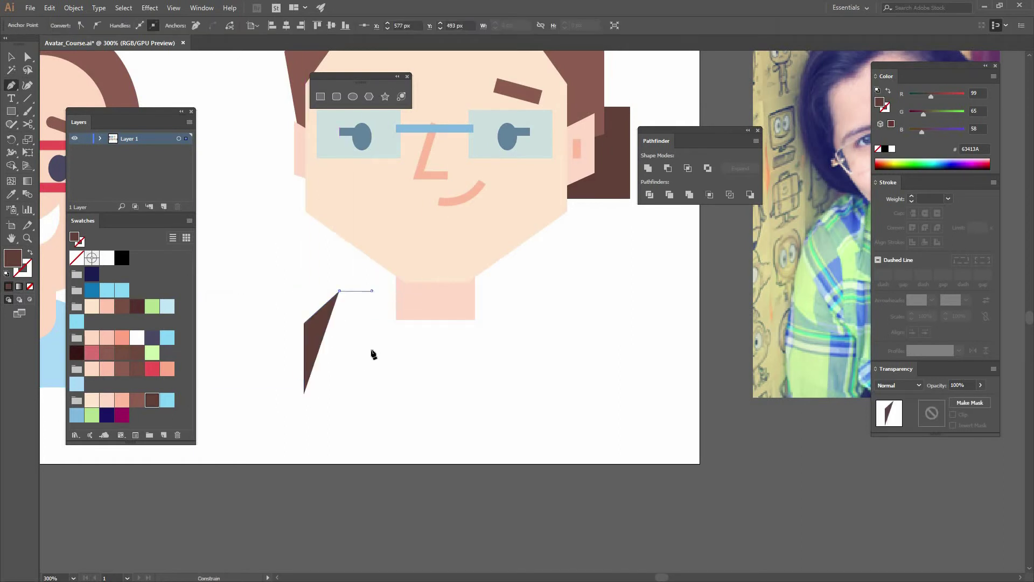
key("v")
key("ctrl+shift+a")
mouse_move(330, 346)
left_mouse_down()
mouse_move(342, 360)
mouse_move(335, 362)
left_mouse_up()
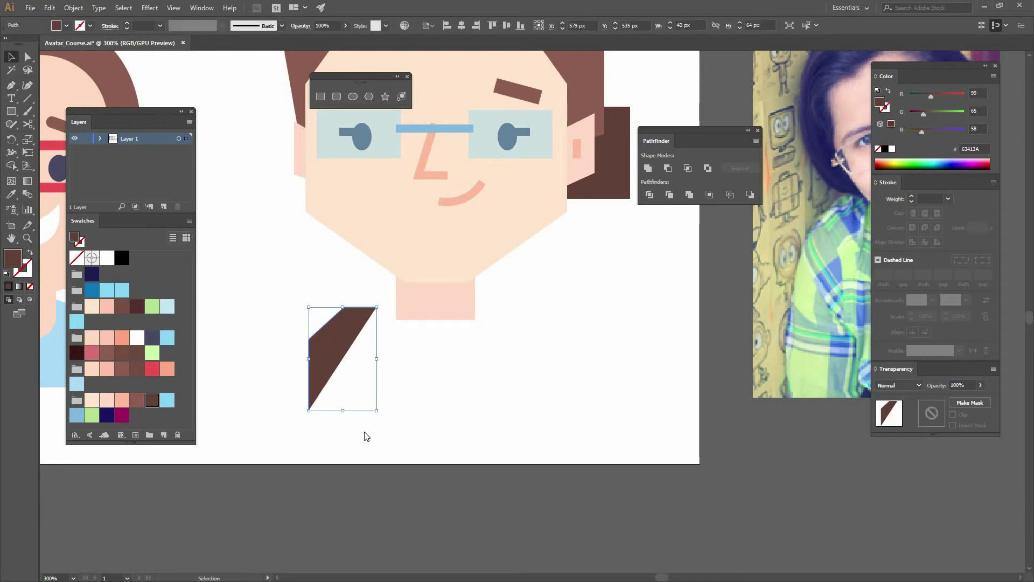
Step: Reflect a copy of the shoulder piece horizontally and place it opposite, so both pieces span about 150 px
right_click(336, 335)
mouse_move(377, 491)
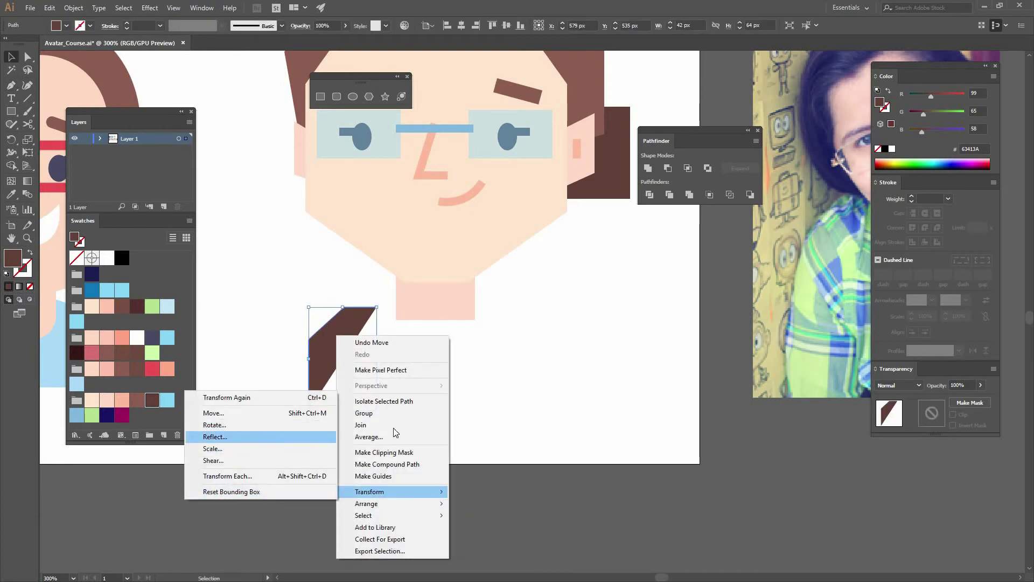
left_click(272, 437)
left_click(608, 273)
left_click_drag(327, 332, 496, 345)
Step: Join the open ends of the two shoulder pieces, top and bottom, into one closed body shape
key("a")
left_click(484, 312)
left_click(410, 314)
left_click(371, 312, "shift")
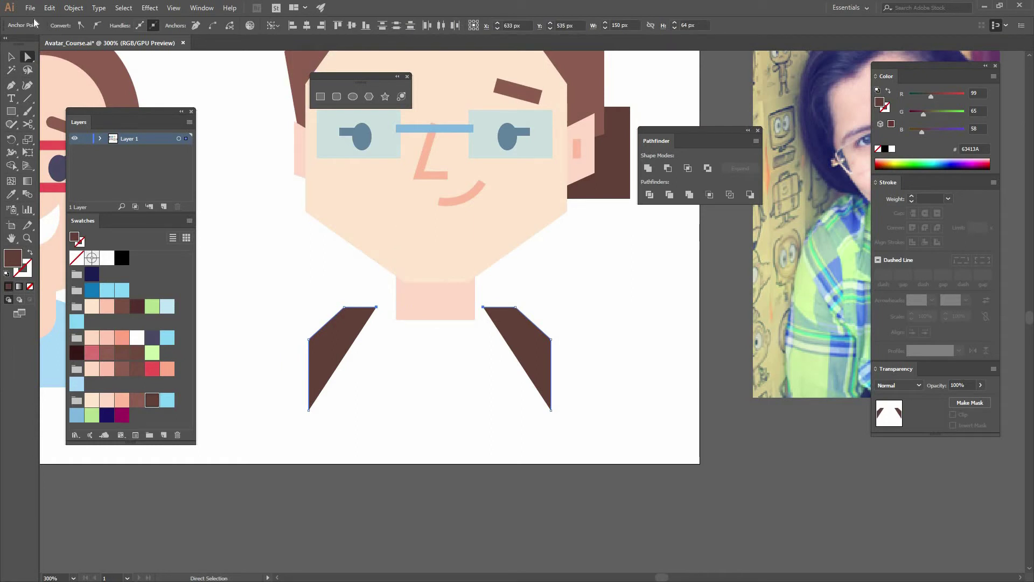
left_click(213, 25)
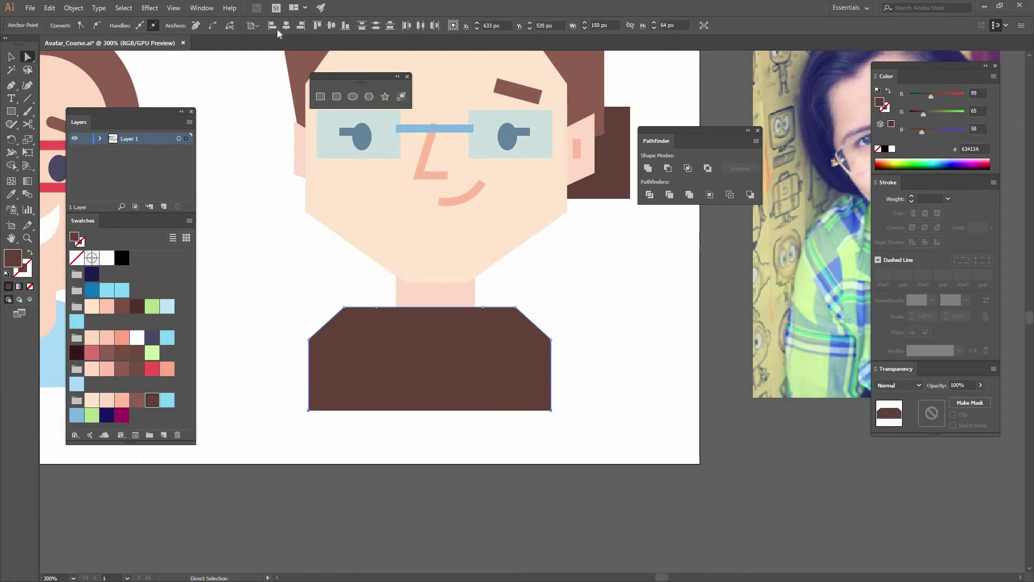
key("ctrl+j")
Step: Centre the body shape under the neck and send it to the back
key("v")
left_click_drag(582, 371, 431, 296)
left_click(433, 297)
left_click(558, 432)
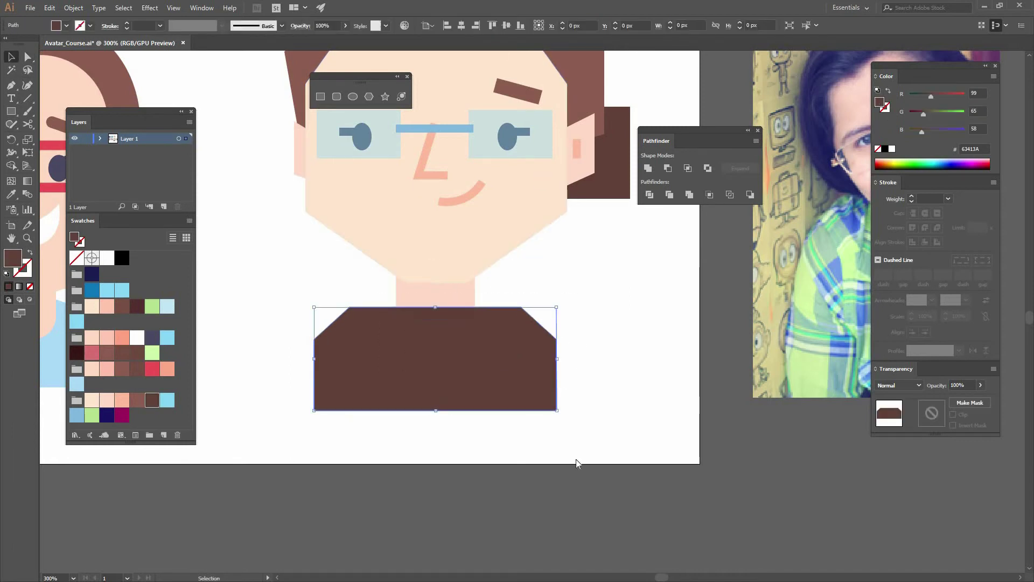
right_click(508, 348)
left_click(409, 551)
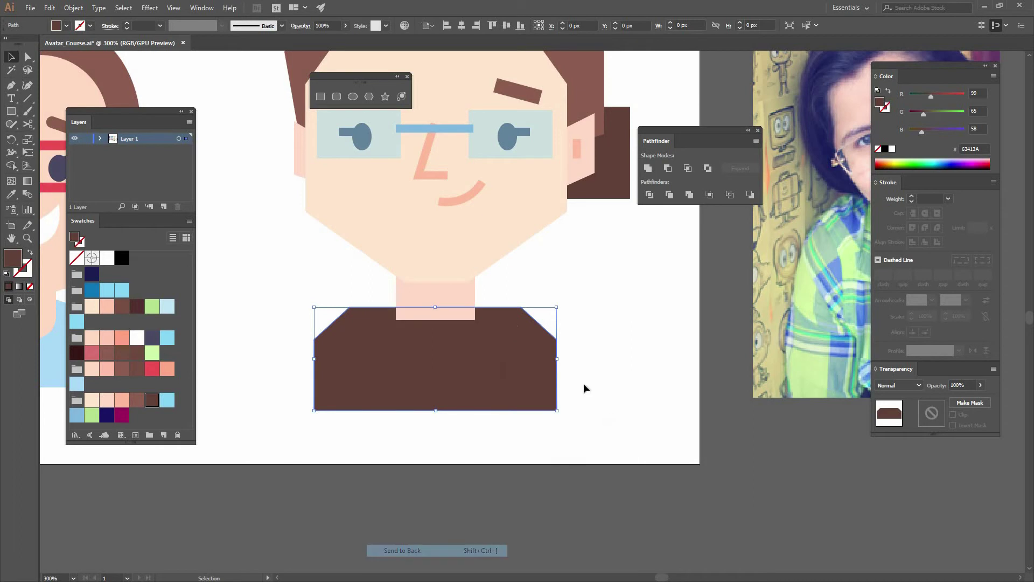
left_click(610, 414)
Step: Fill the body shape with green B7E38F
left_click_drag(588, 272, 575, 312)
left_click_drag(506, 283, 512, 327)
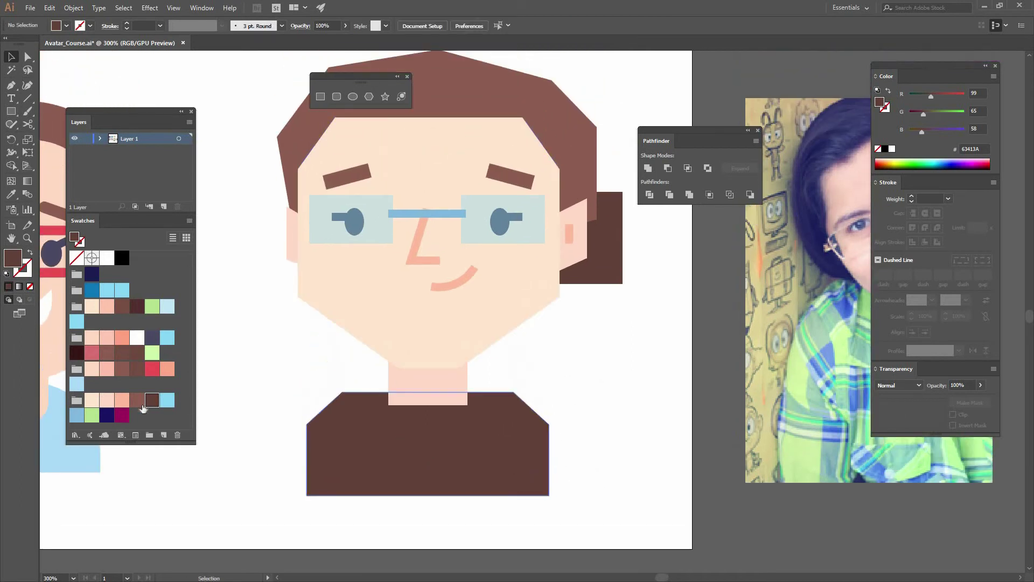
left_click(474, 425)
left_click(574, 377)
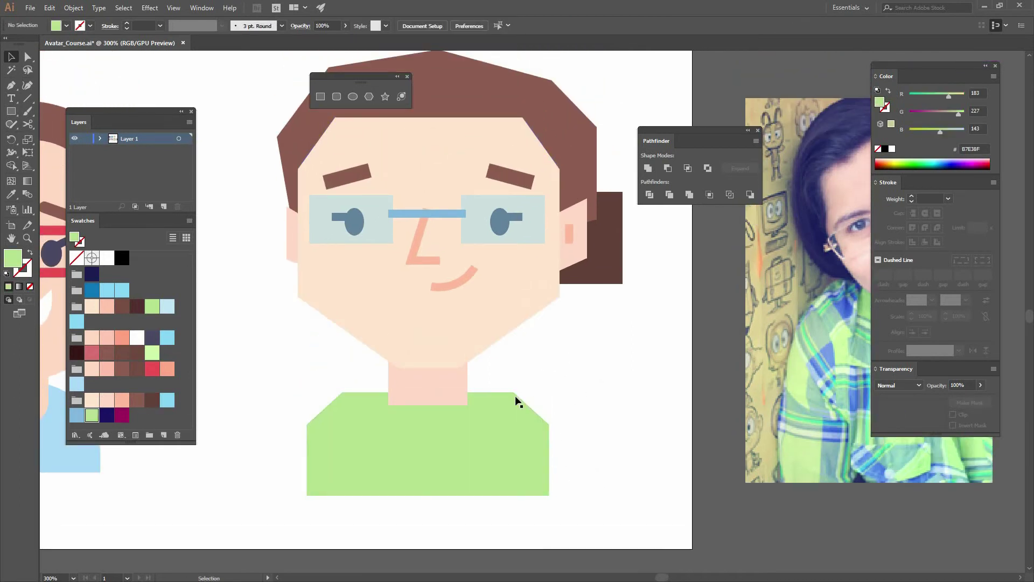
Step: Fill the body shape with the lighter green D0F8AA
key("ctrl+minus")
left_click_drag(499, 399, 499, 393)
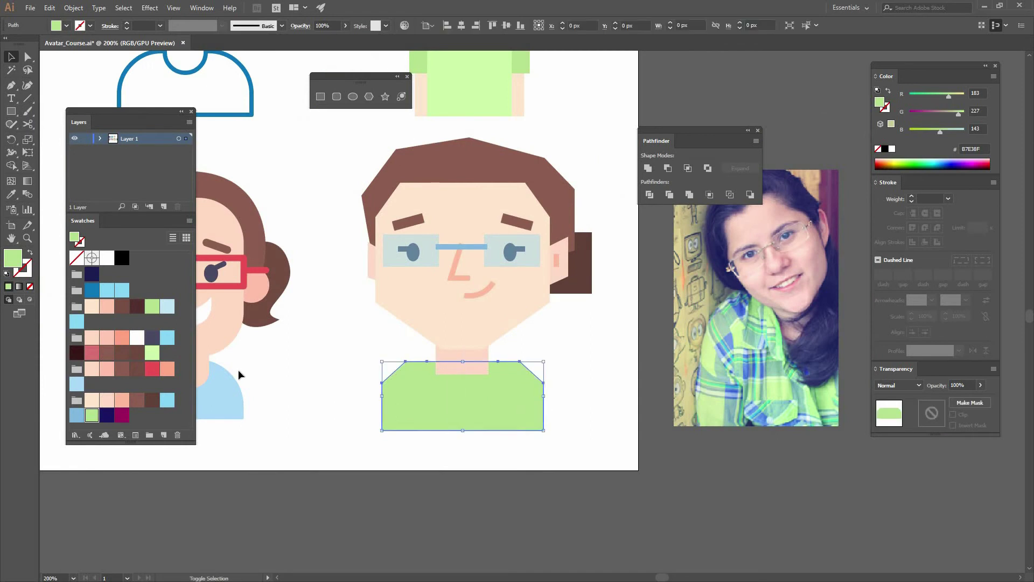
left_click(152, 352)
left_click(684, 379)
left_click(572, 379)
left_click(508, 383)
left_click(542, 377)
left_click_drag(556, 362, 509, 456)
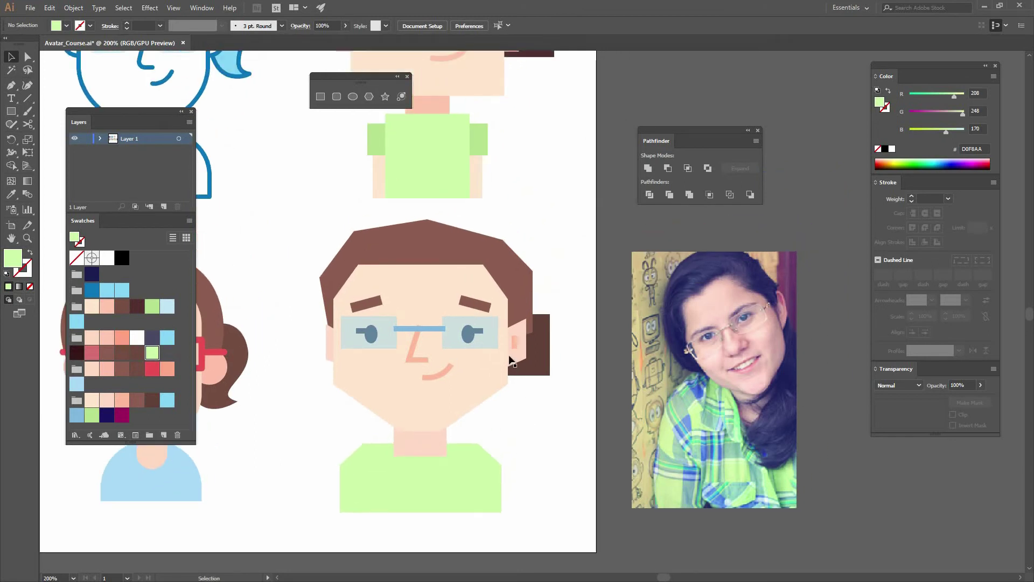
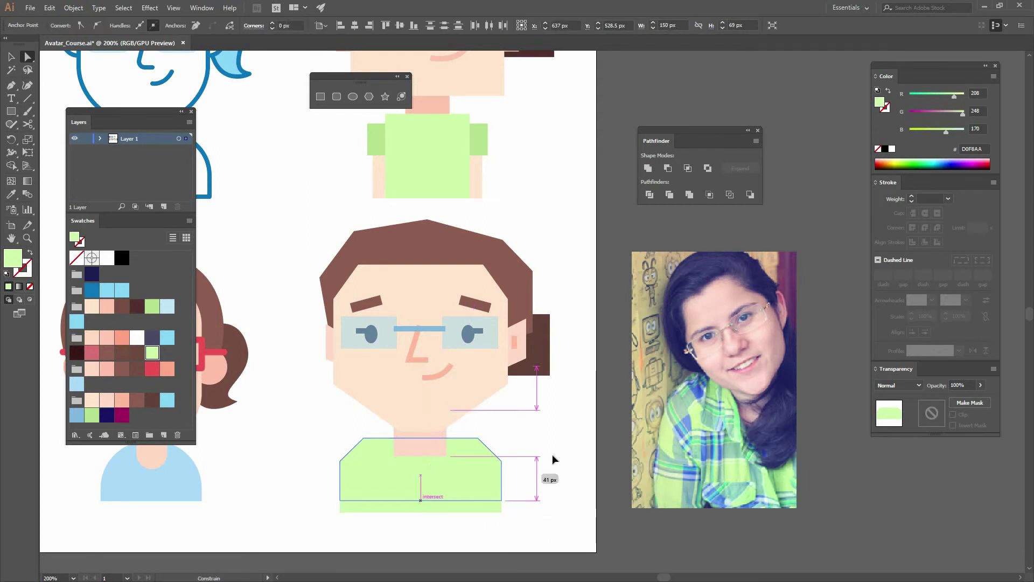
Step: Raise the body's bottom edge to line up with the base of the neighbouring blue-shirted avatar
key("v")
left_click(577, 422)
Step: Examine the geometric avatar up close and compare it with the other avatars on the artboard
left_click_drag(371, 376, 387, 364)
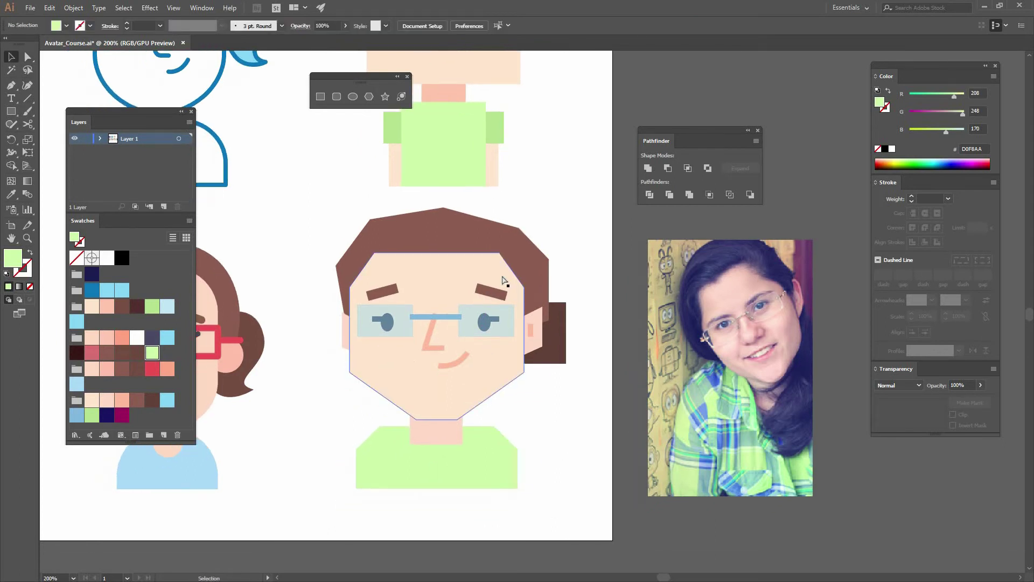
key("ctrl+plus")
left_click_drag(303, 309, 323, 297)
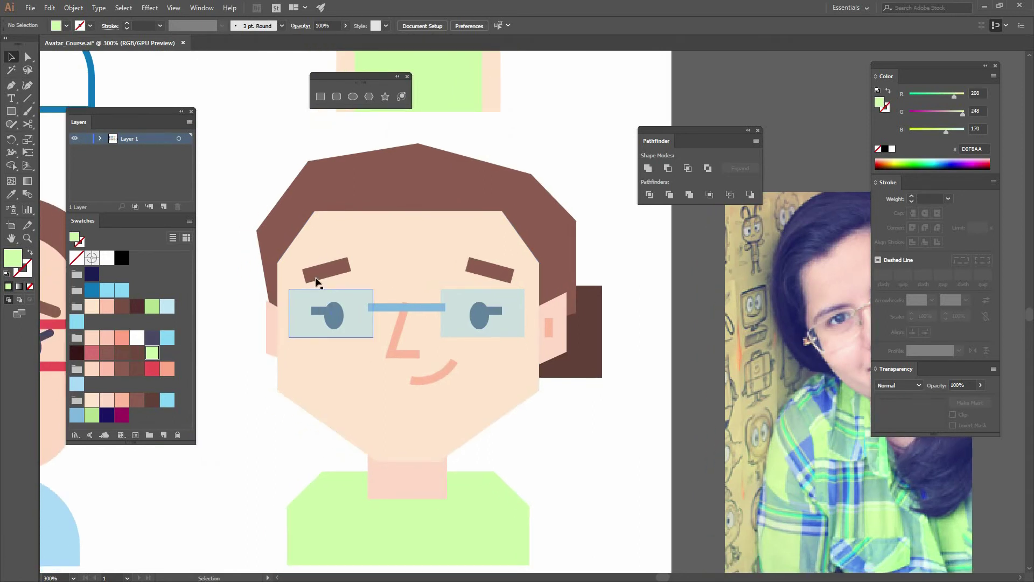
key("ctrl+minus")
key("ctrl+minus")
key("ctrl+minus")
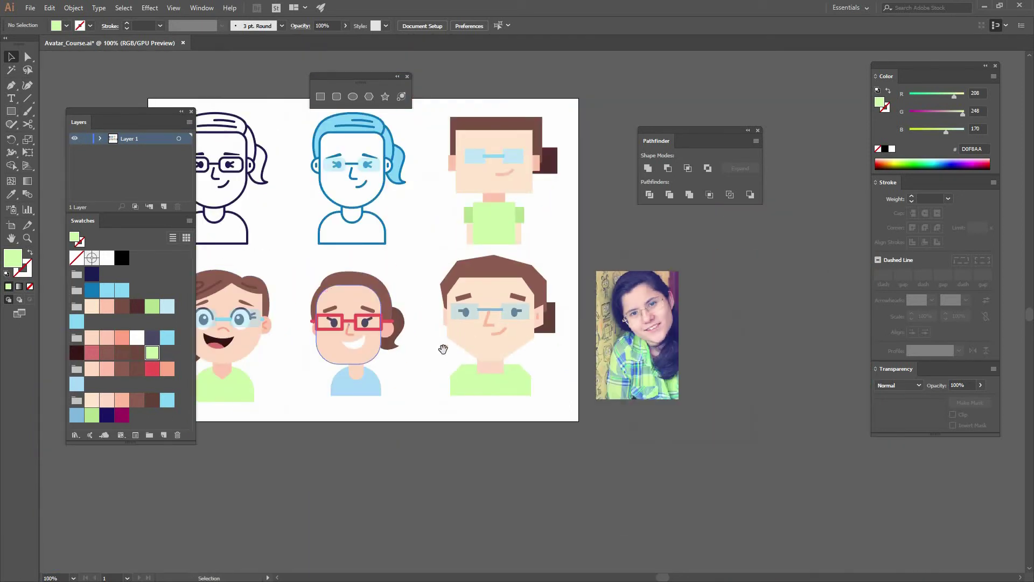
left_click_drag(443, 349, 547, 387)
left_click_drag(572, 297, 492, 284)
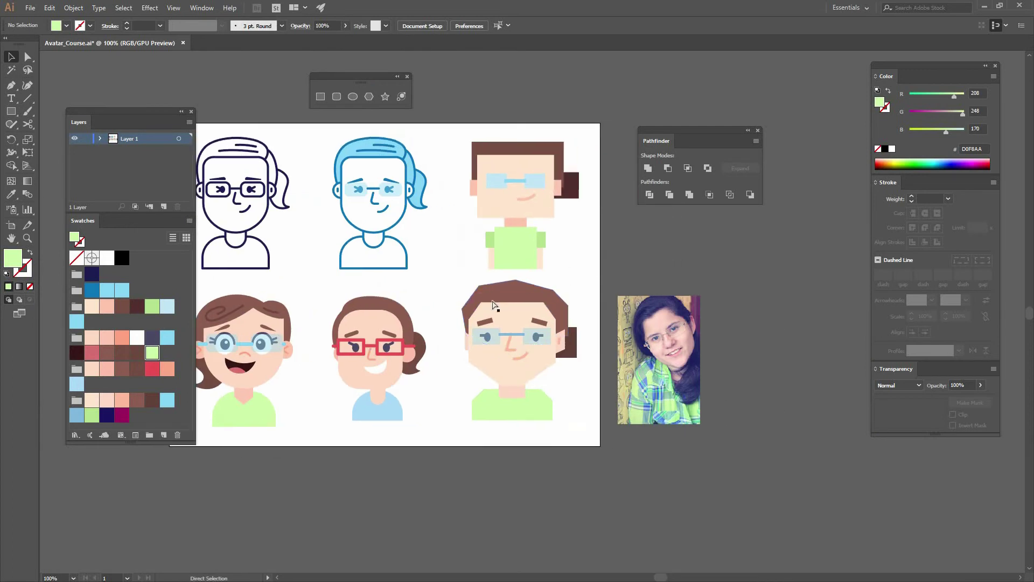
key("ctrl+equal")
key("ctrl+equal")
key("ctrl+equal")
Step: Draw a closed angular shadow shape about 175 × 194 px with the Pen tool, covering the left side of the hair, face and neck
key("p")
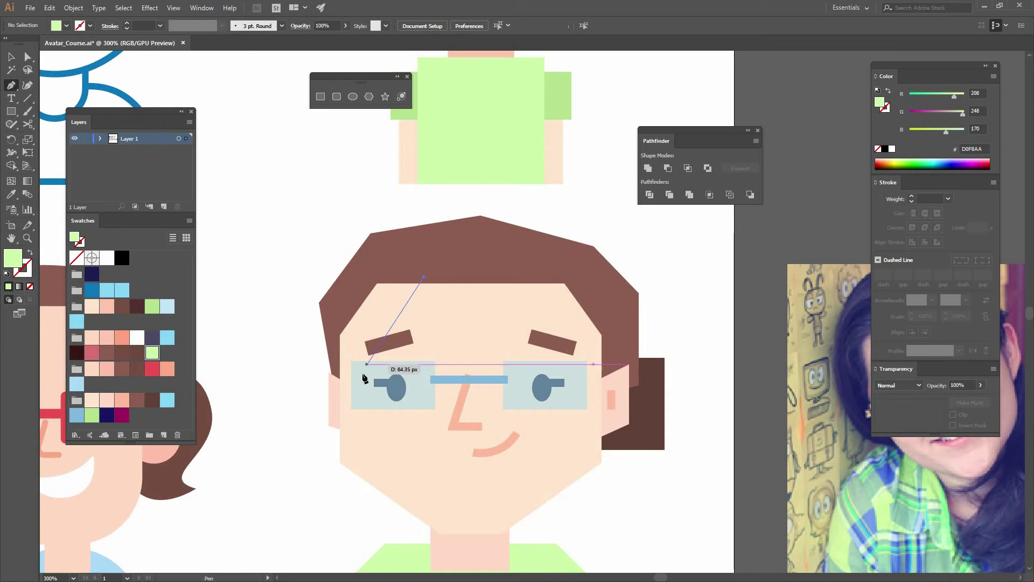
left_click(364, 372)
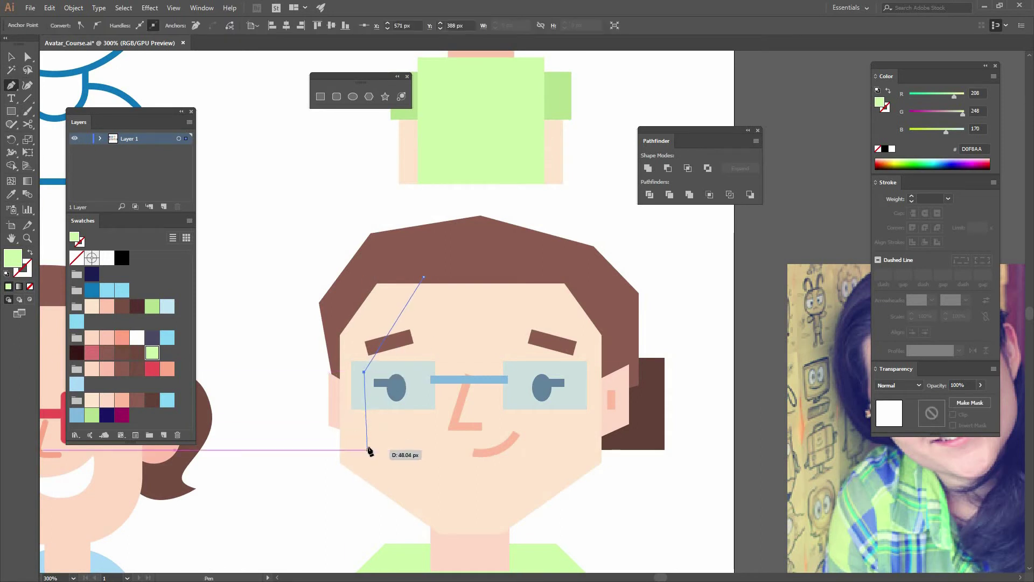
left_click(364, 437)
left_click(452, 506)
left_click(565, 509)
left_click(508, 558)
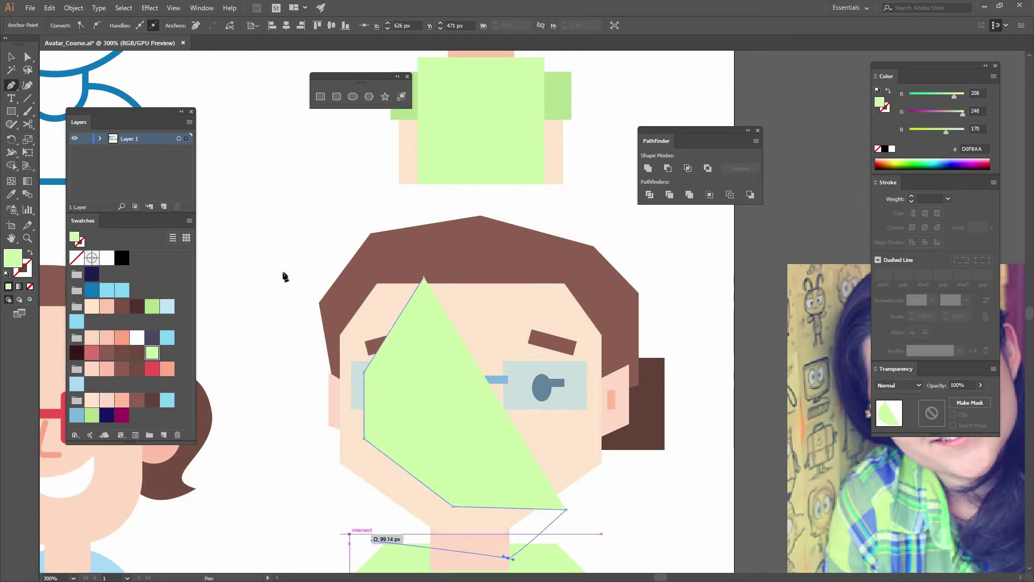
left_click(312, 522)
left_click(284, 272)
left_click(362, 244)
left_click(424, 278)
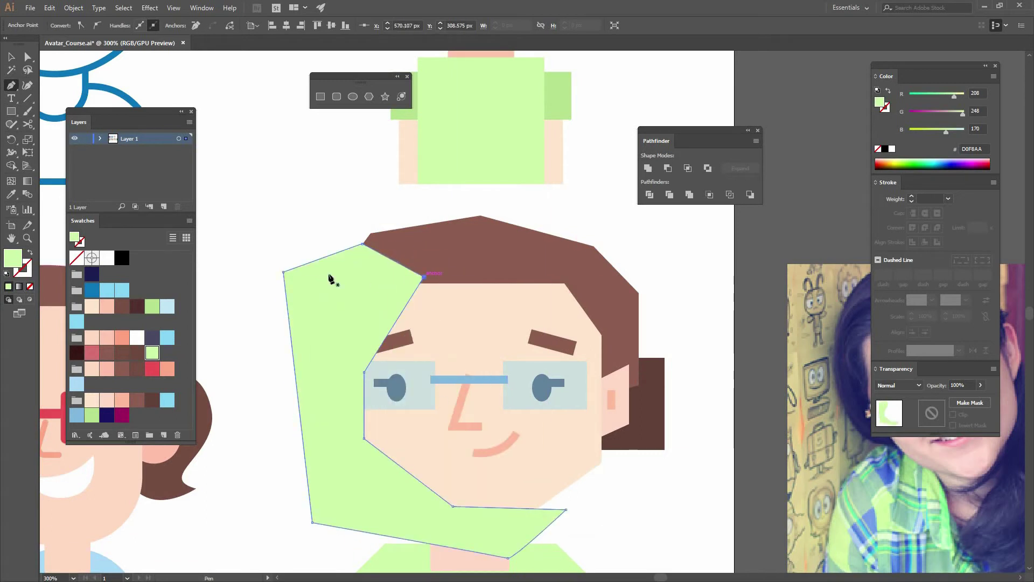
Step: Fill the shadow shape with magenta 9E005D and set its blending mode to Overlay
left_click_drag(332, 280, 269, 170)
key("v")
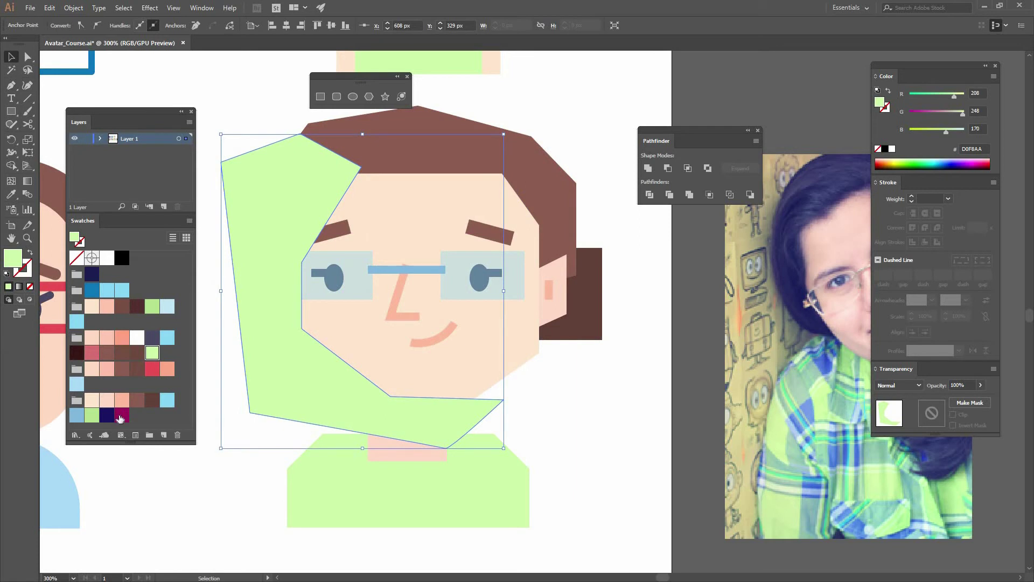
left_click(121, 417)
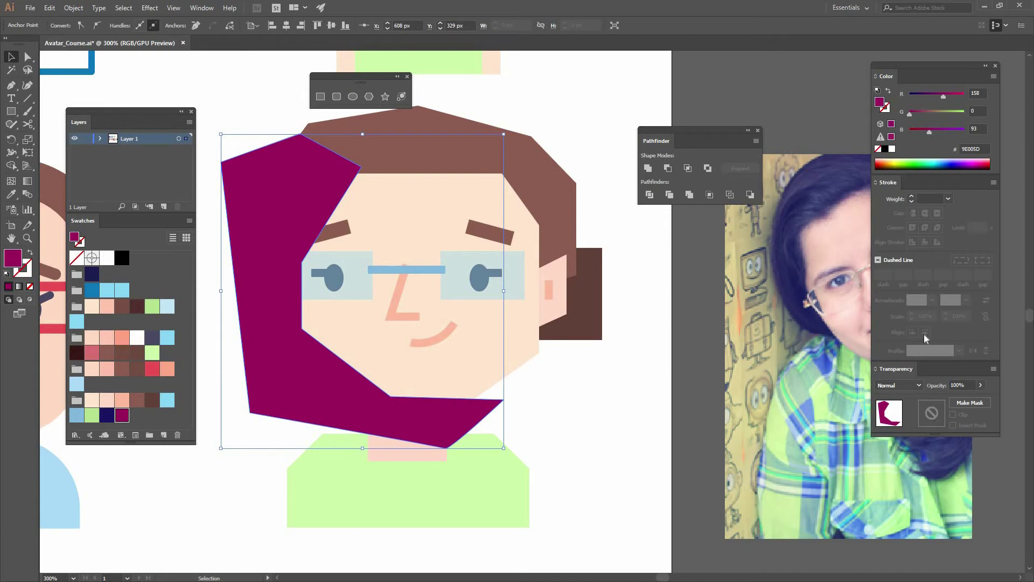
left_click(909, 386)
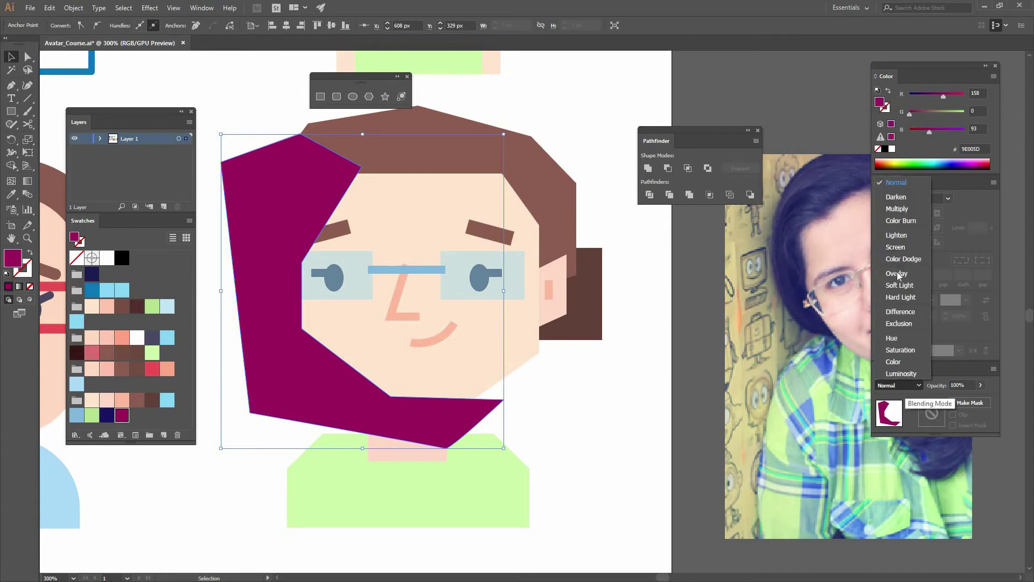
left_click(898, 276)
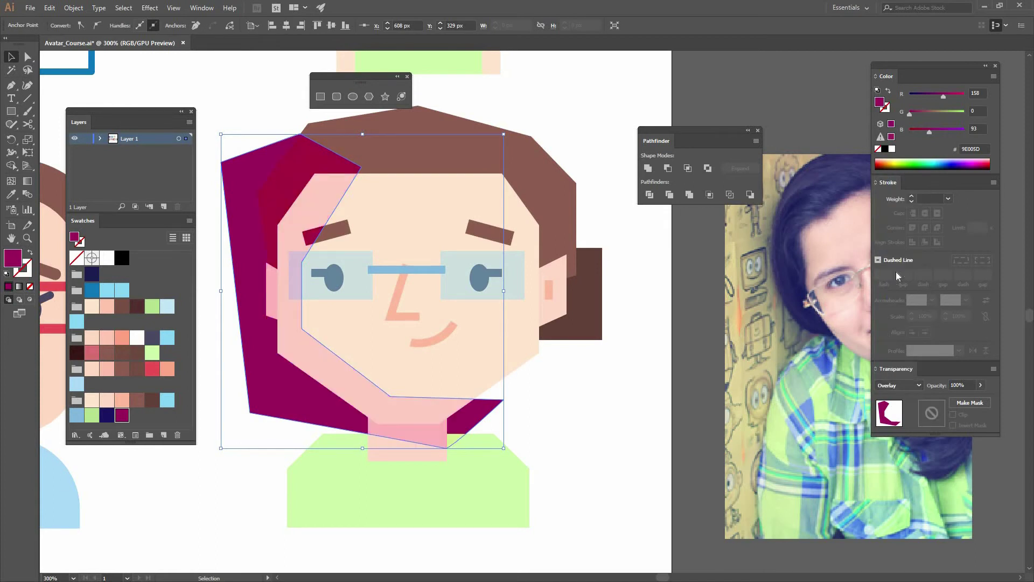
left_click(570, 446)
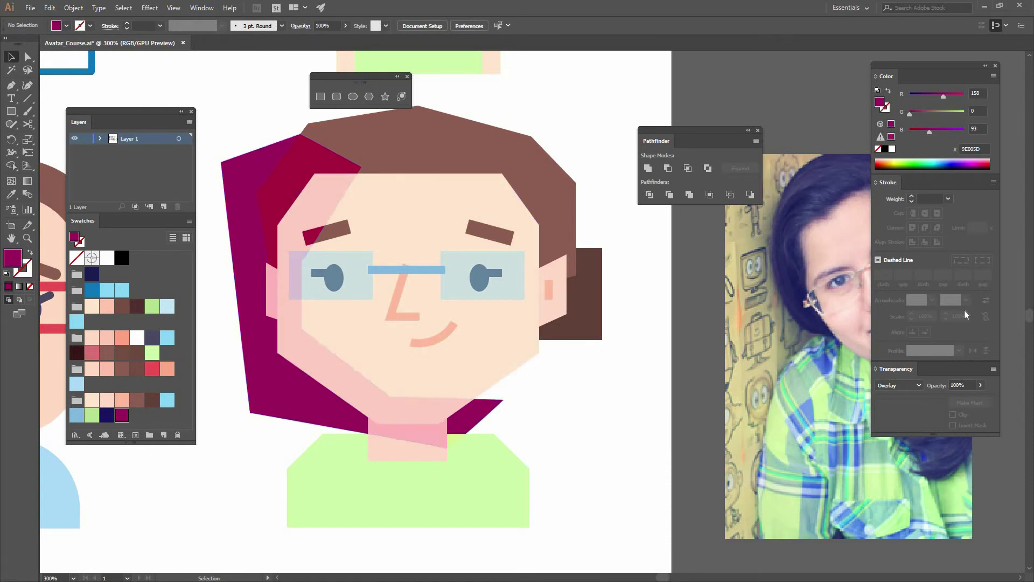
Step: Move the shadow shape slightly down and left, and raise its inner corner point near the left eyebrow by 24 px
left_click_drag(301, 408, 297, 416)
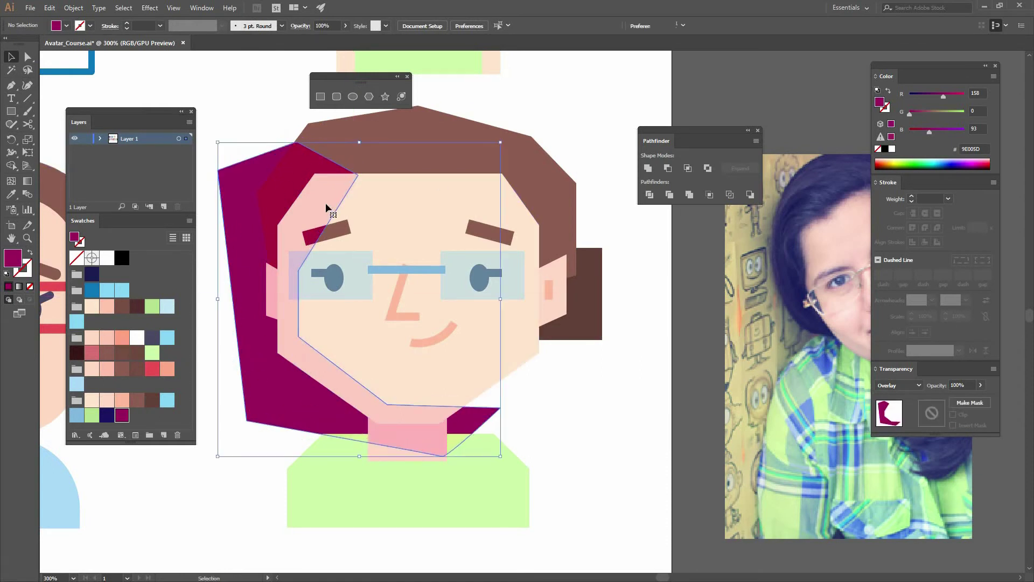
key("a")
left_click_drag(298, 272, 299, 232)
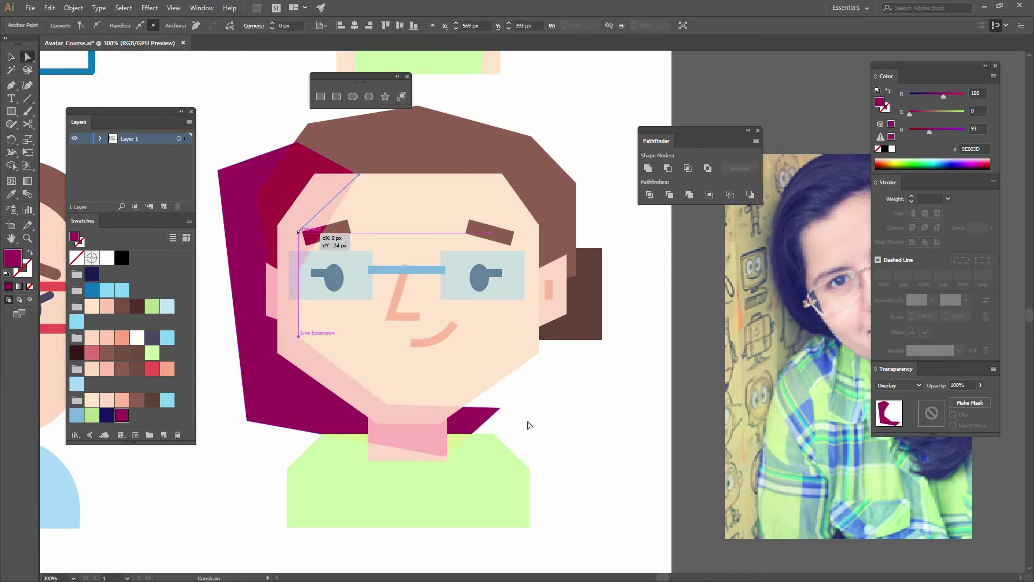
left_click(571, 460)
Step: Cut the shadow shape and turn on Draw Inside mode for the face shape
key("v")
left_click(256, 378)
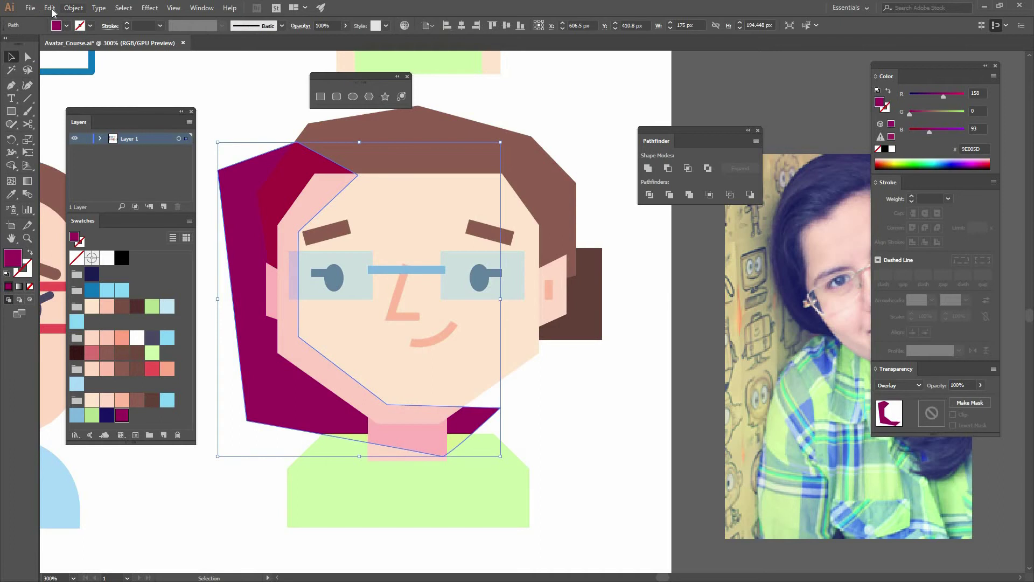
left_click(50, 8)
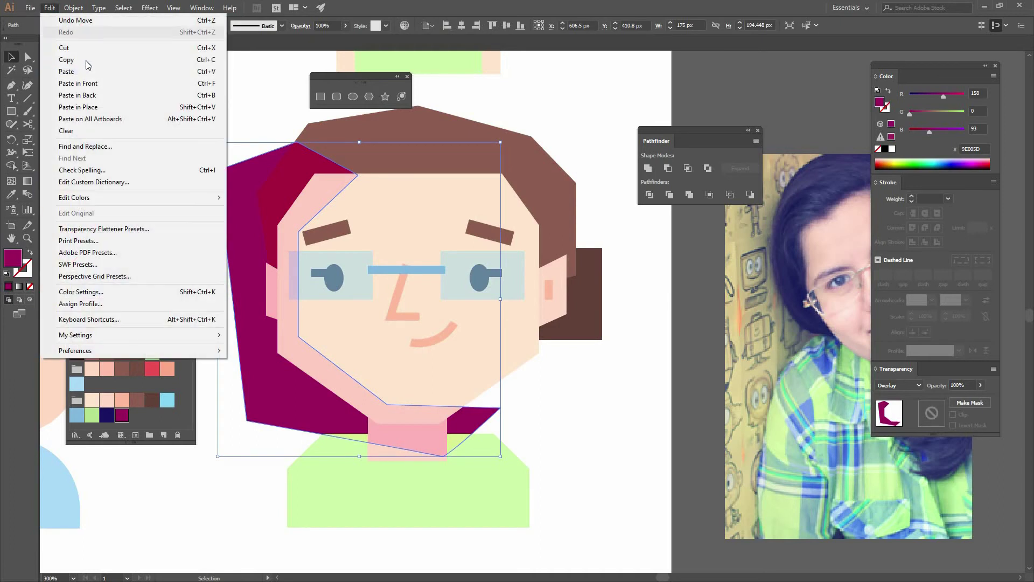
left_click(195, 47)
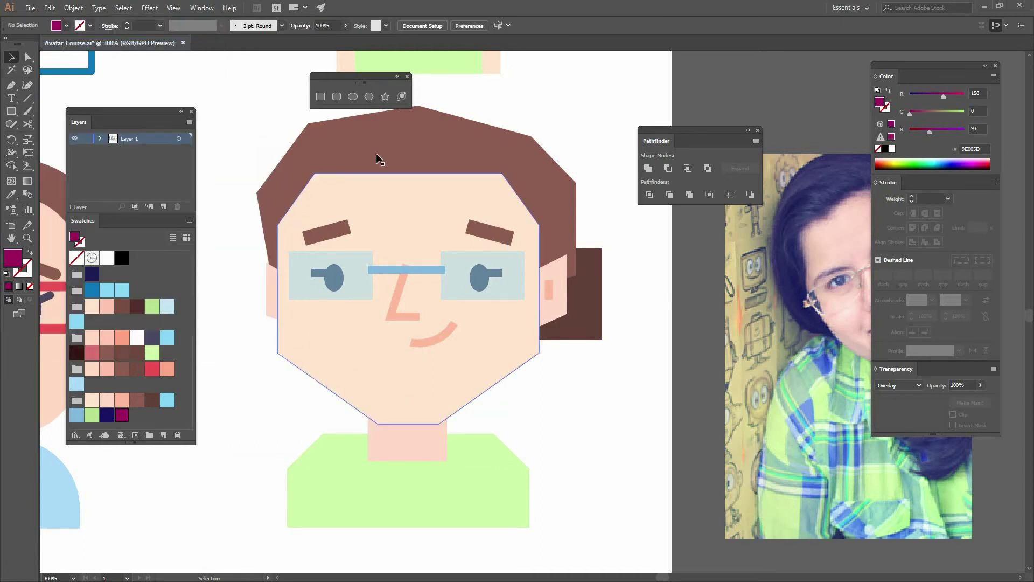
left_click(383, 377)
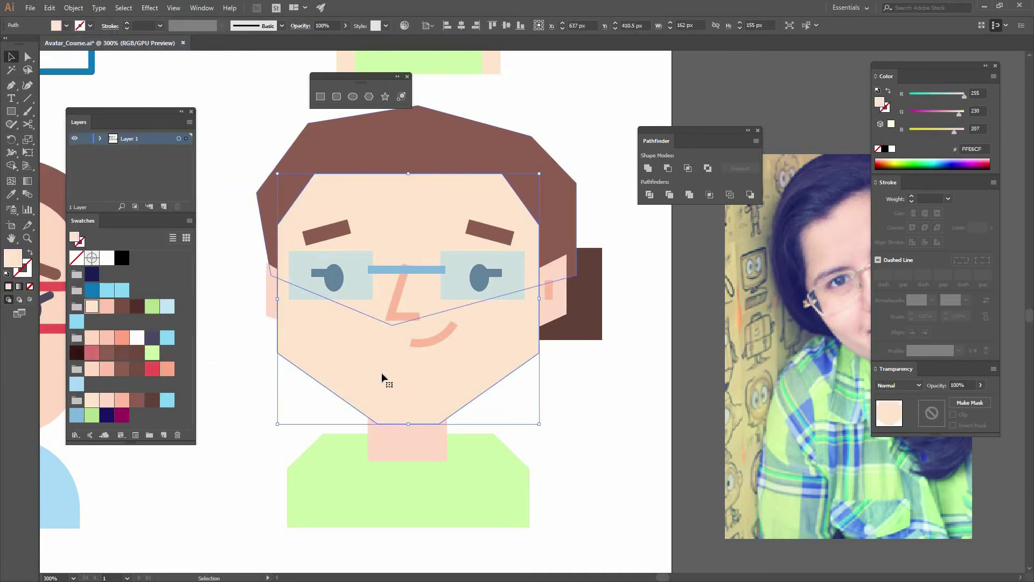
left_click(29, 301)
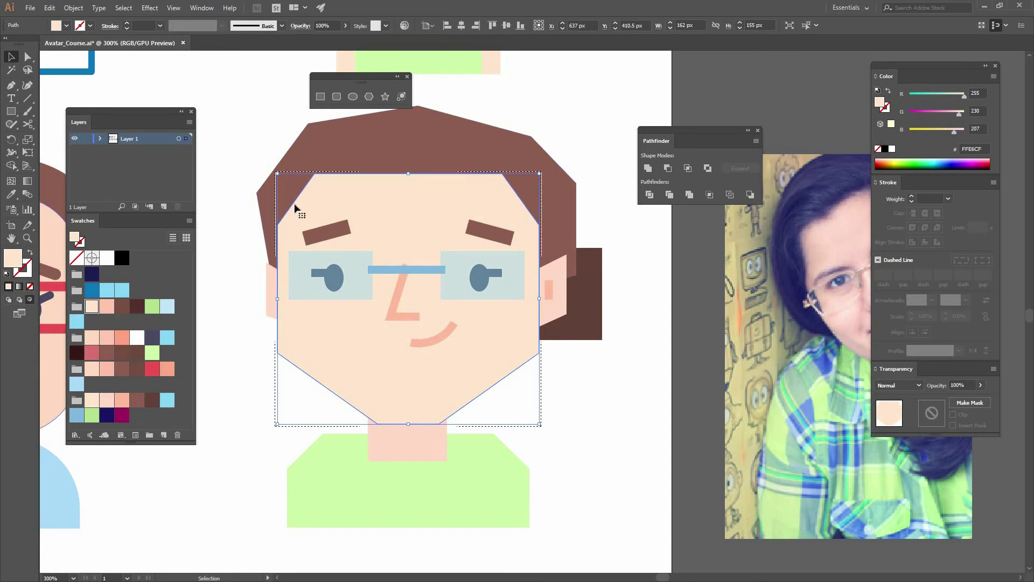
Step: Paste the cut shadow shape in place inside the face shape
key("ctrl+v")
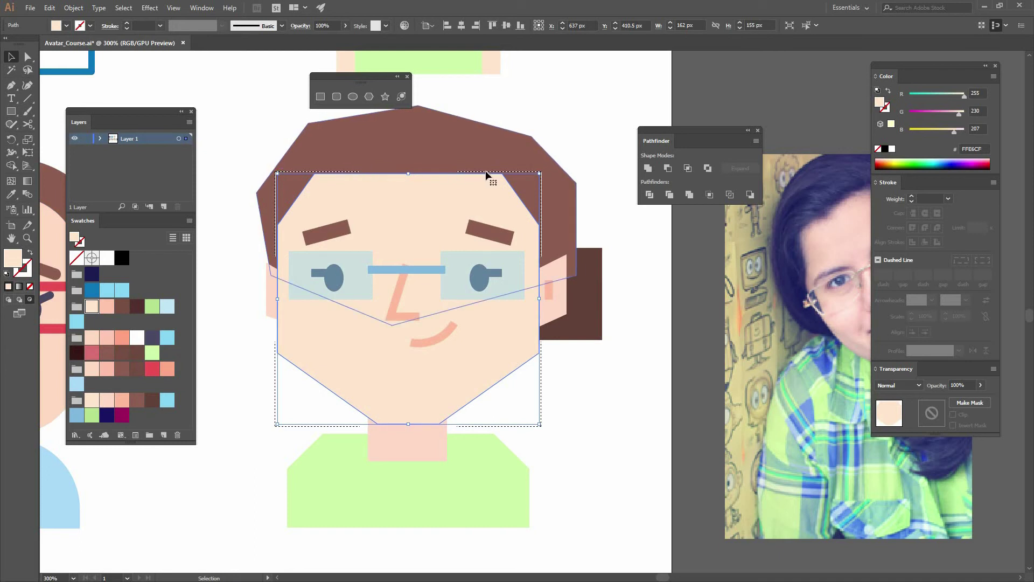
left_click(49, 7)
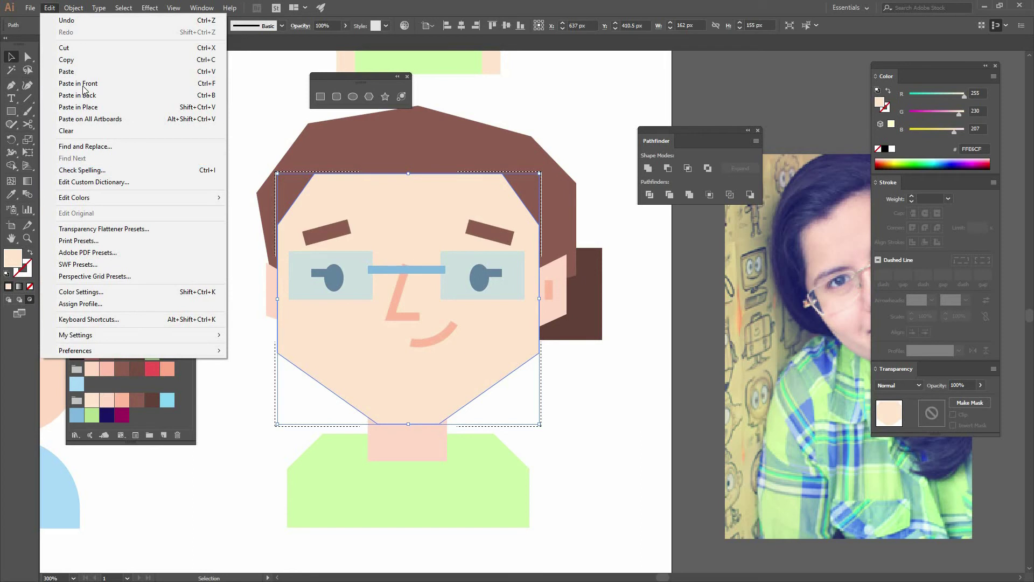
left_click(108, 111)
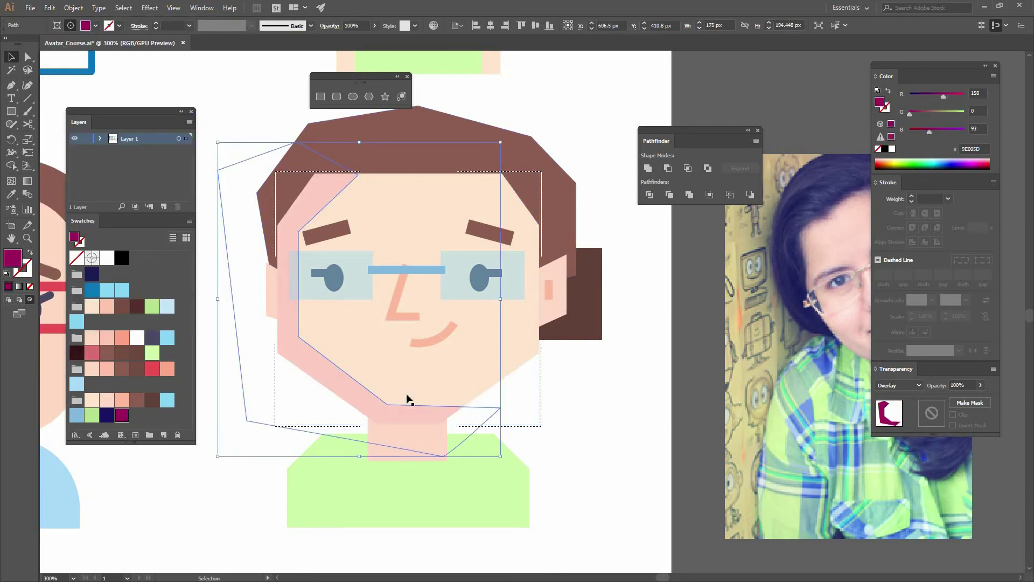
left_click(581, 385)
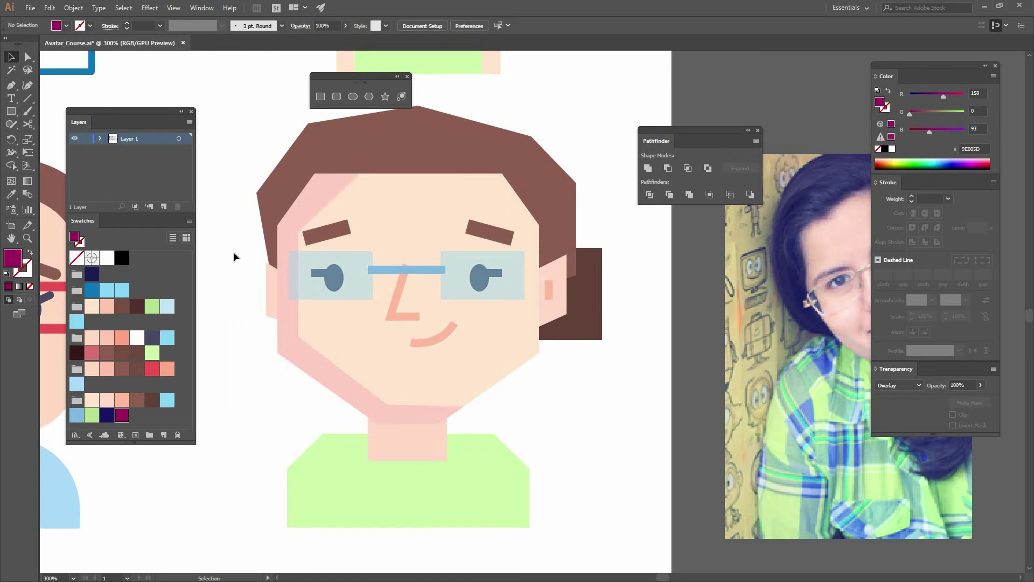
Step: Draw a rectangle about 37 × 61 px over the left ear and give it the face shadow's Overlay appearance
left_click(320, 97)
left_click_drag(247, 245, 307, 343)
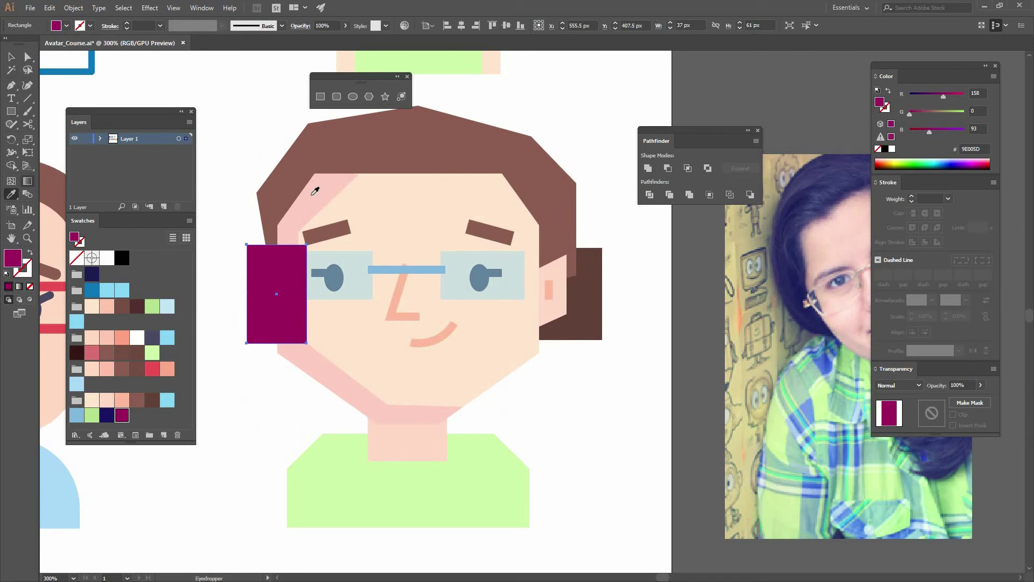
left_click(314, 195)
key("v")
Step: Cut the rectangle and paste it in front inside the left ear shape using Draw Inside mode
left_click(244, 356)
left_click(261, 317)
key("ctrl+x")
left_click(268, 298)
left_click(270, 278)
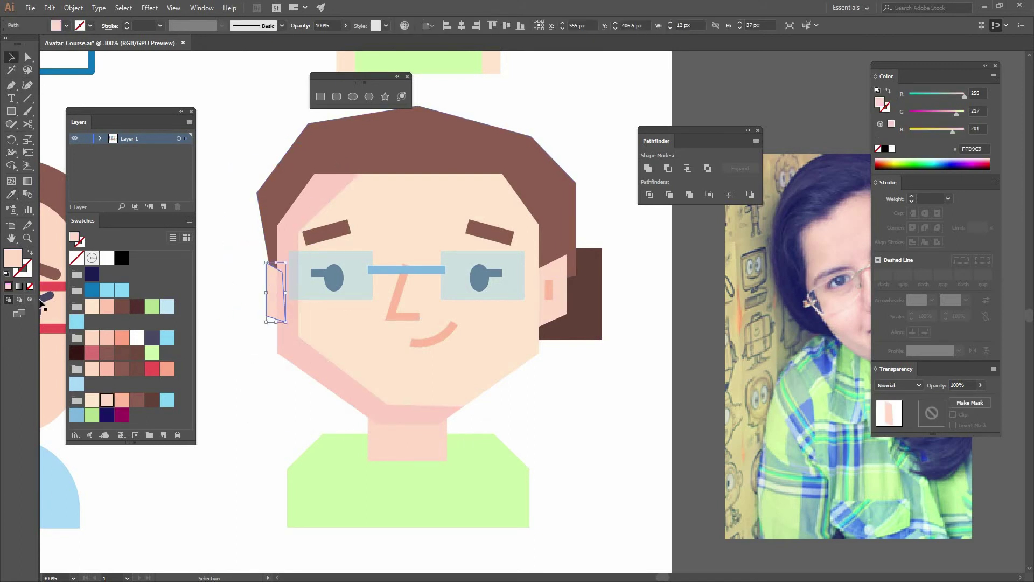
left_click(29, 299)
key("ctrl+f")
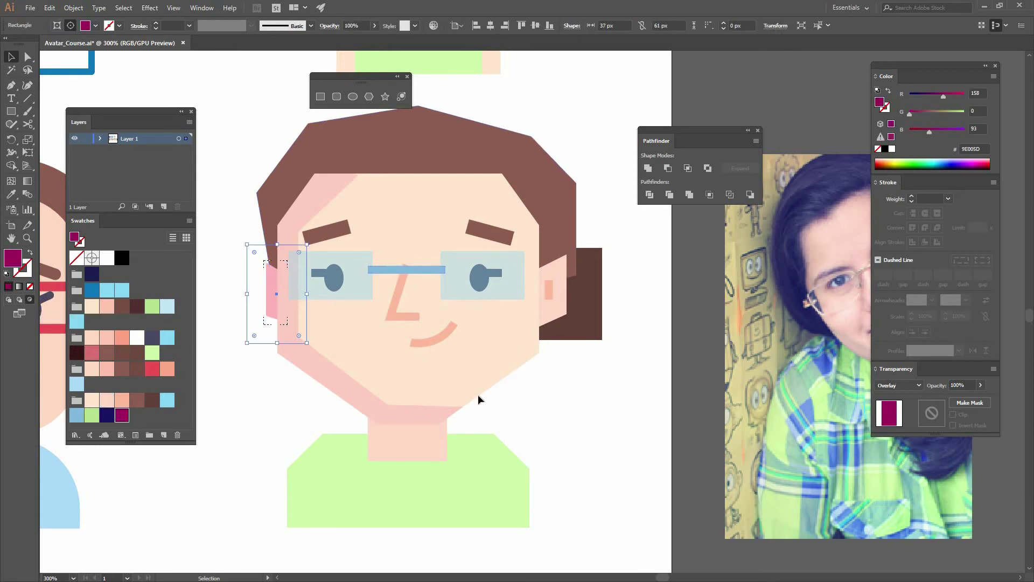
left_click(247, 296)
Step: Draw a closed angular shadow shape about 217 × 117 px with the Pen tool, covering the hair's left side, lower fringe and right end
key("p")
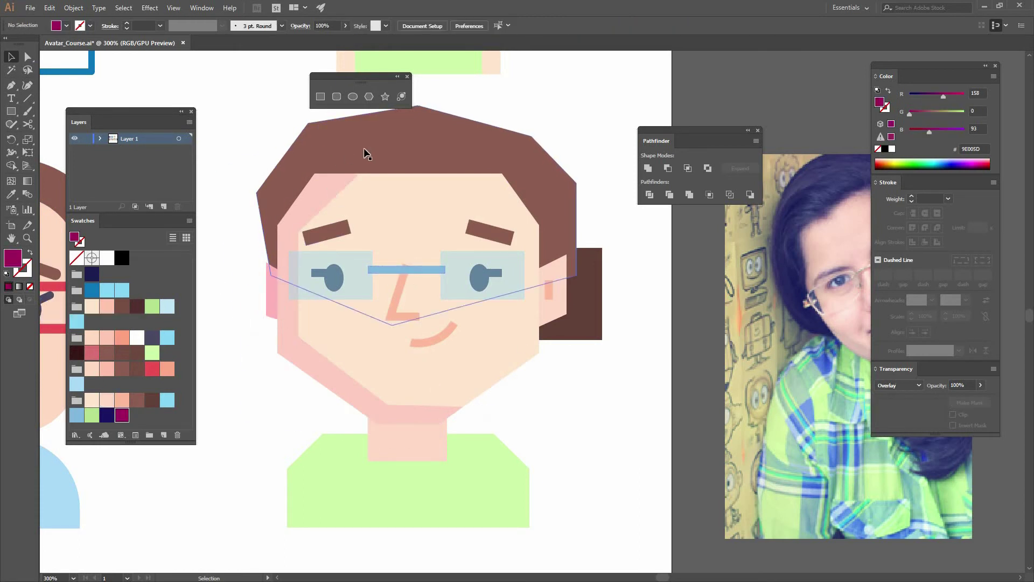
left_click(324, 115)
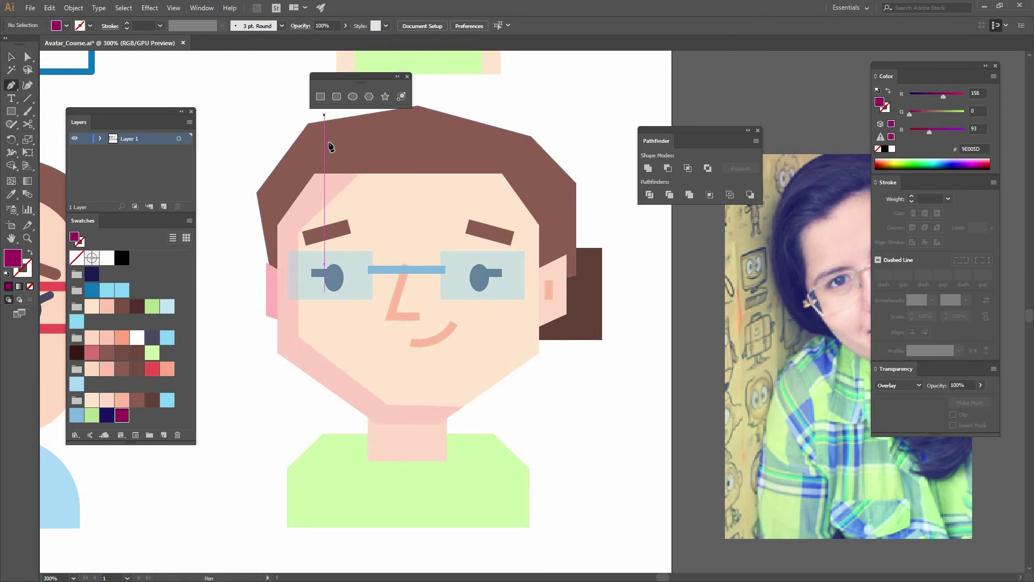
left_click(340, 159)
left_click(511, 165)
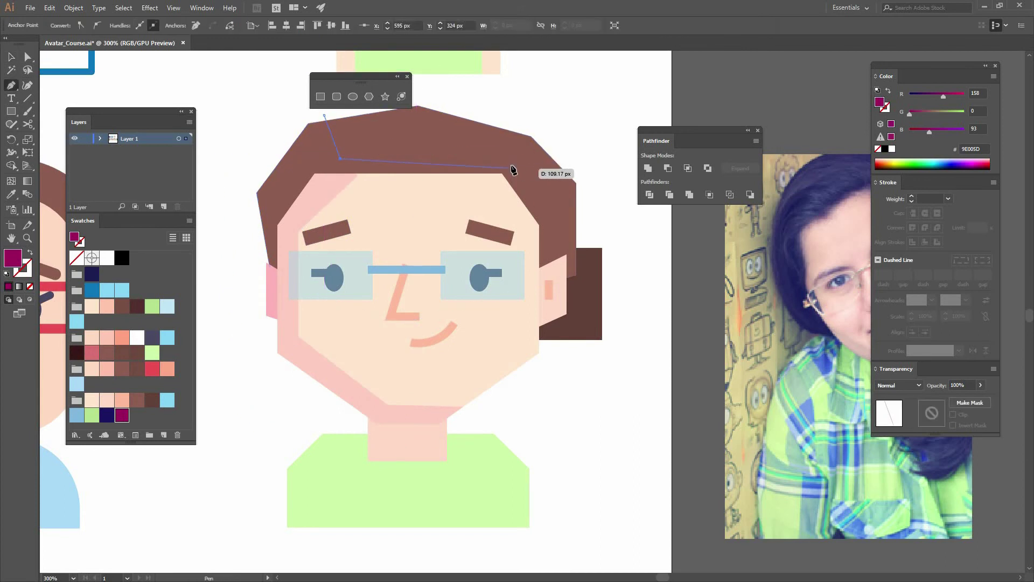
left_click(549, 218)
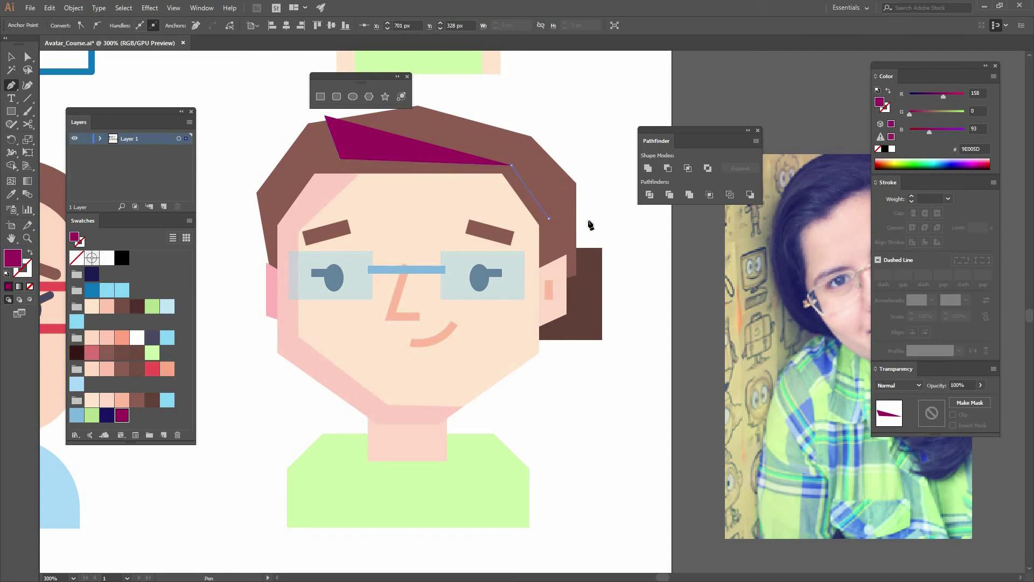
left_click(587, 219)
left_click(582, 303)
left_click(256, 286)
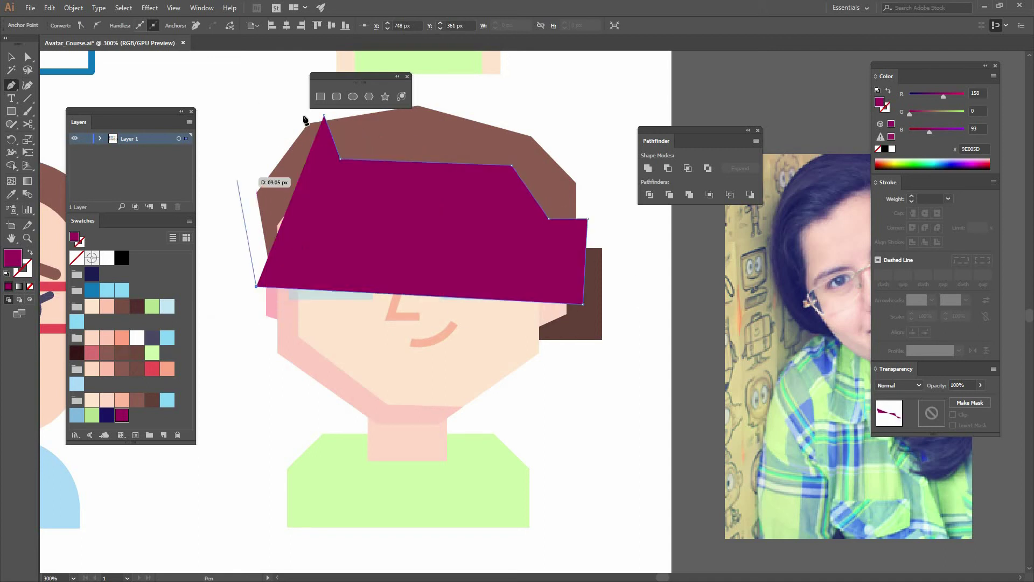
left_click(238, 172)
left_click(303, 115)
left_click(324, 117)
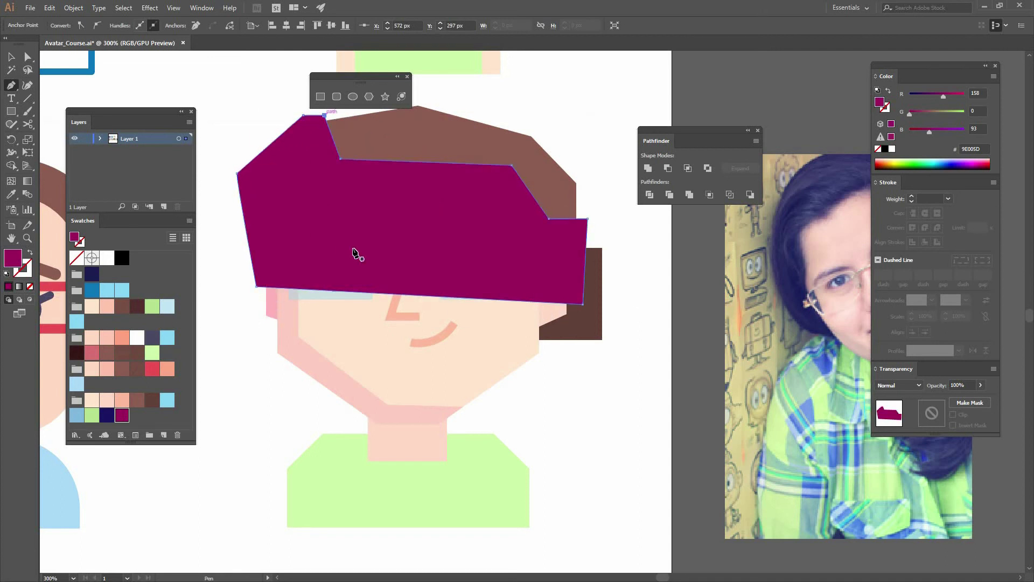
Step: Set the hair shadow's blending mode to Overlay and fill it with dark blue 1B1464
key("v")
left_click(916, 387)
left_click(906, 273)
left_click(617, 384)
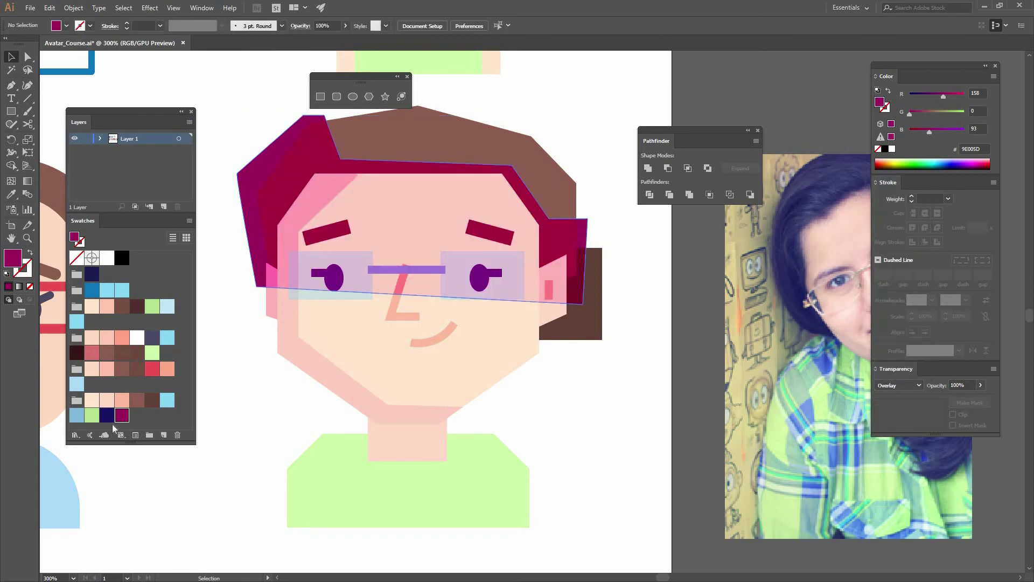
left_click(312, 172)
left_click(107, 415)
left_click(243, 389)
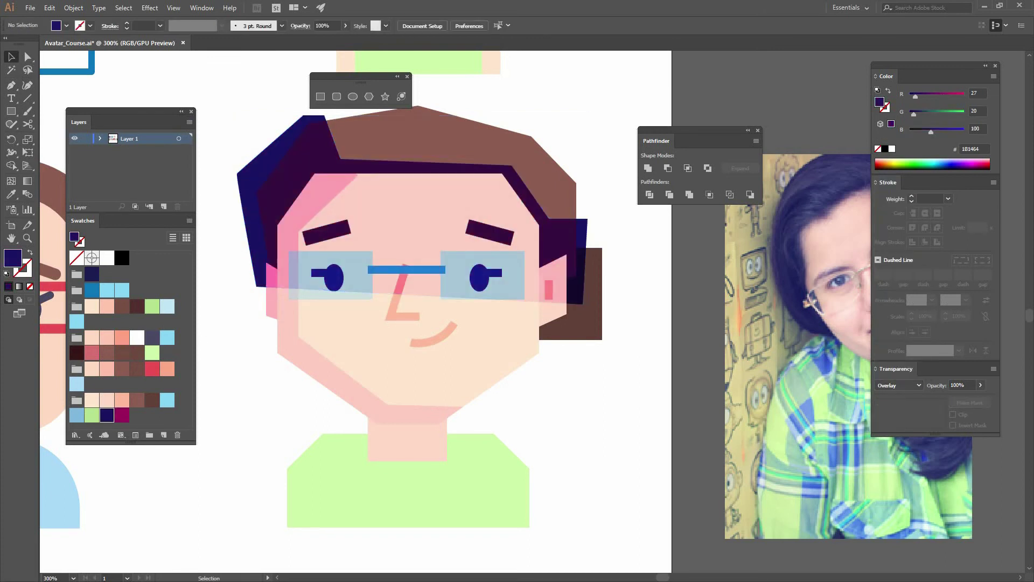
Step: Set the hair shadow's opacity to 80% and cut the shape
left_click(343, 171)
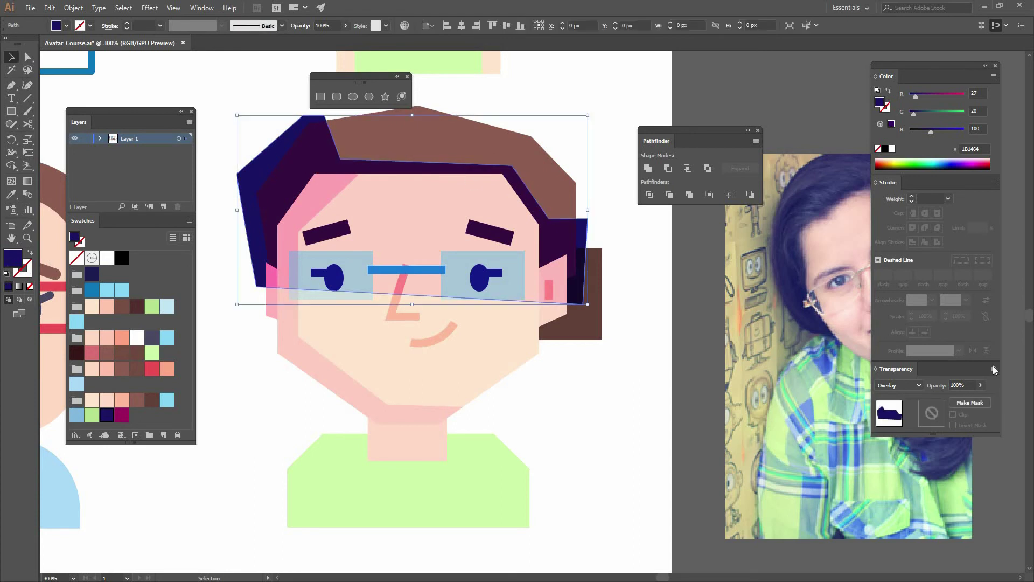
key("Tab")
type("80")
key("Return")
key("ctrl+shift+a")
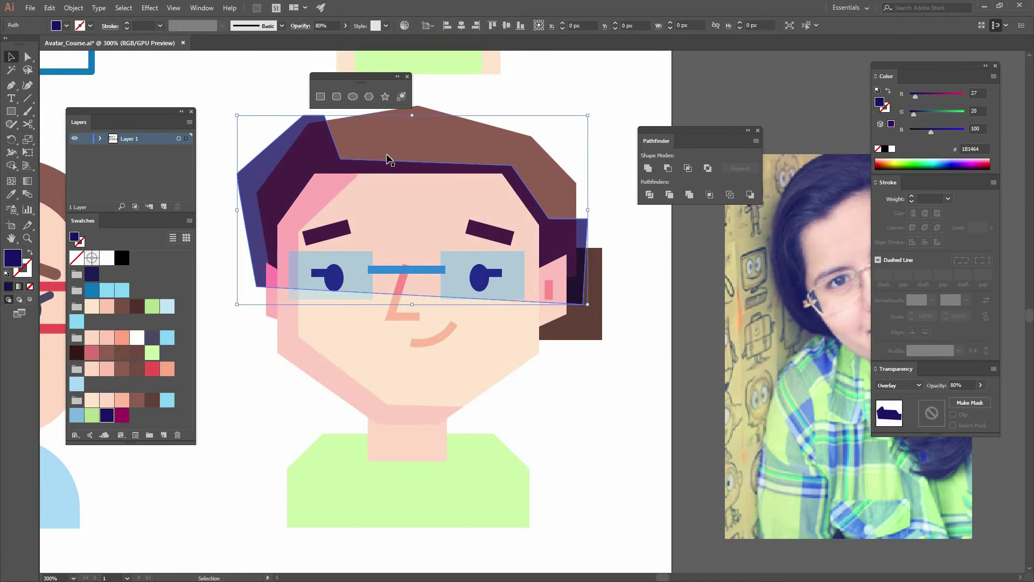
Step: Paste the shadow in place inside the hair shape with Draw Inside mode and lower its opacity to 60%
left_click(536, 139)
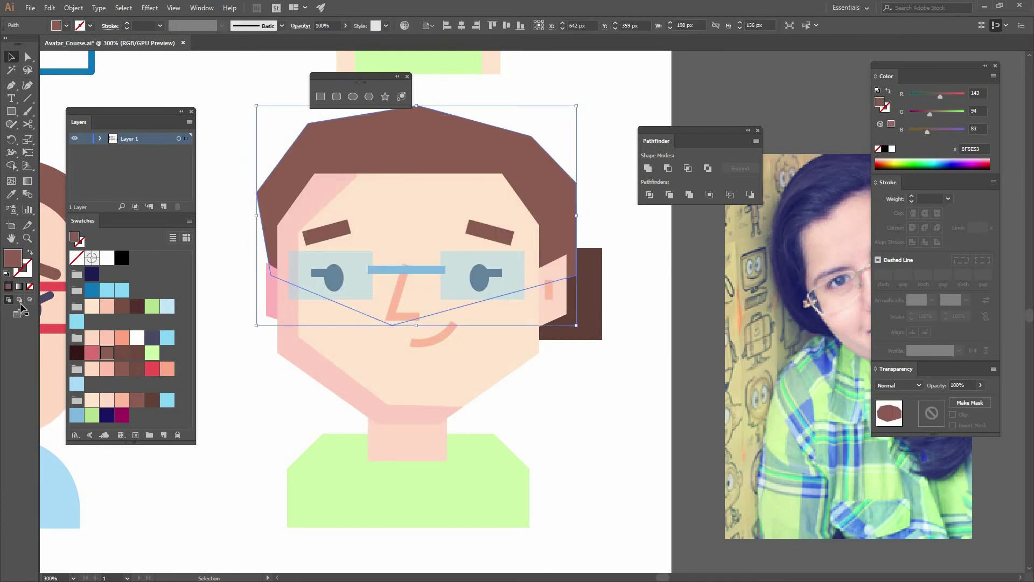
left_click(30, 303)
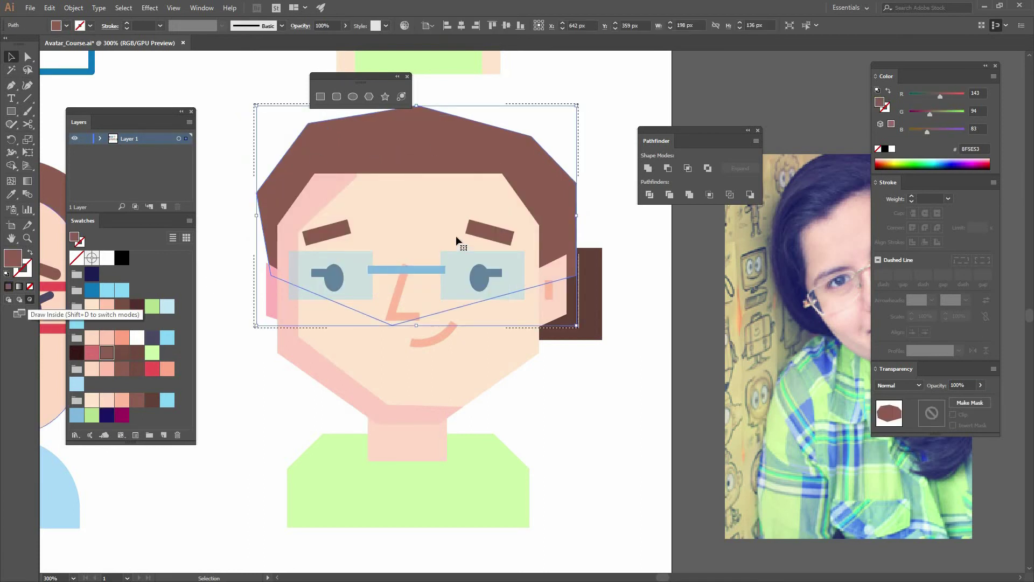
key("ctrl+v")
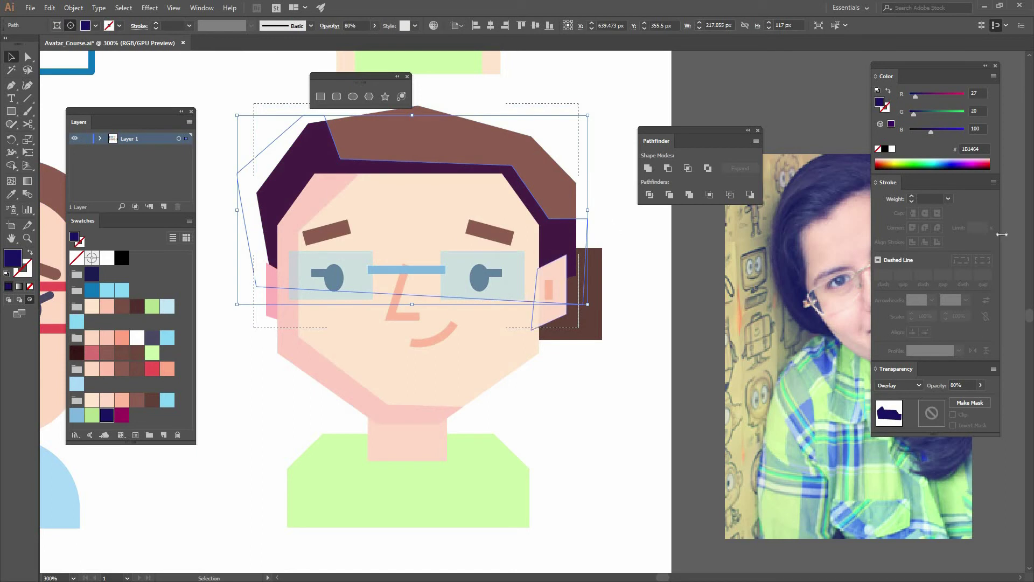
key("Tab")
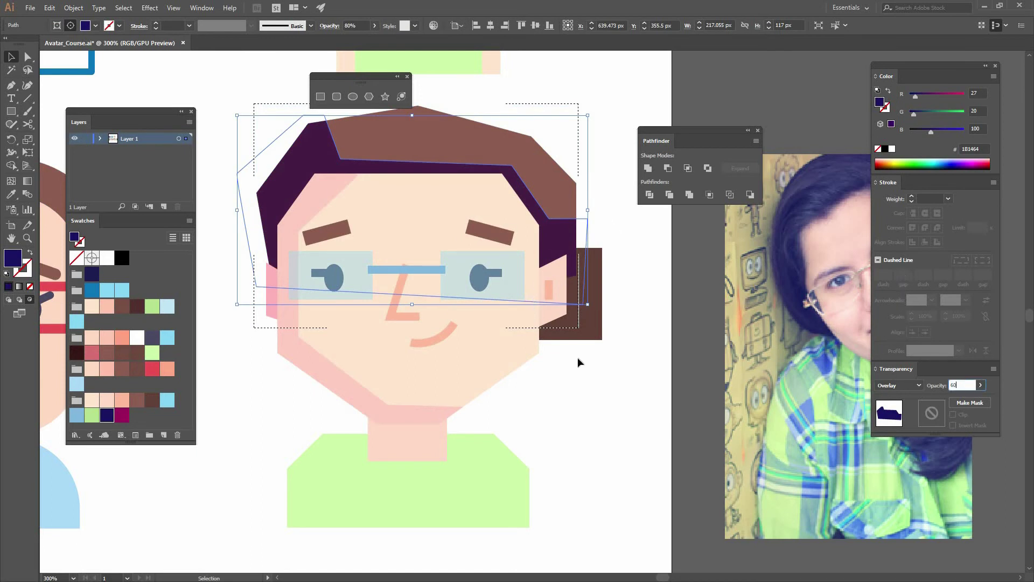
key("Return")
left_click(599, 382)
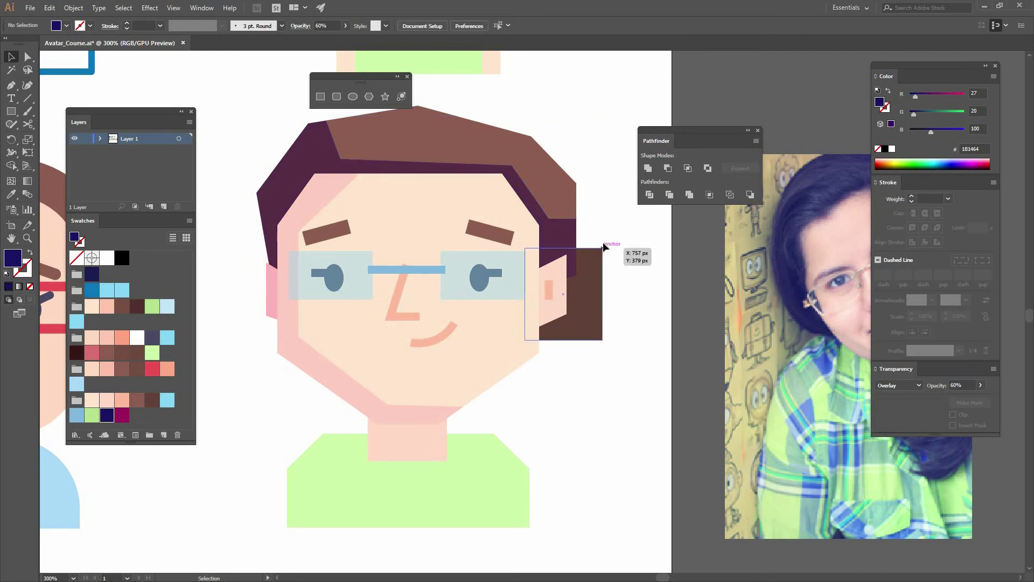
Step: Draw a four-sided shape about 68 × 65 px over the lower hair bun and copy the hair shadow's appearance onto it
key("p")
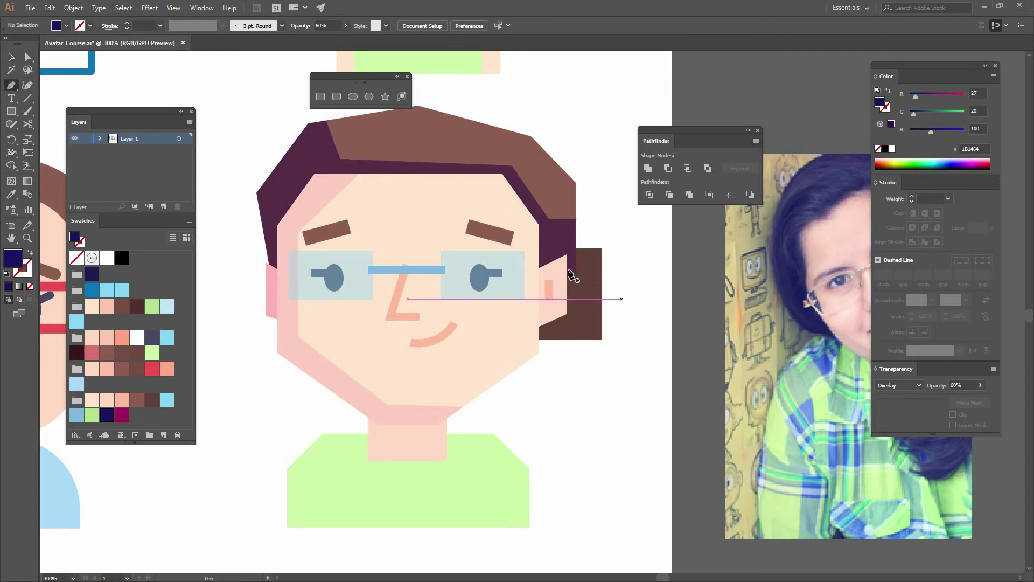
left_click(531, 268)
left_click(622, 273, "shift")
left_click(621, 371, "shift")
left_click(512, 366, "shift")
left_click(531, 269)
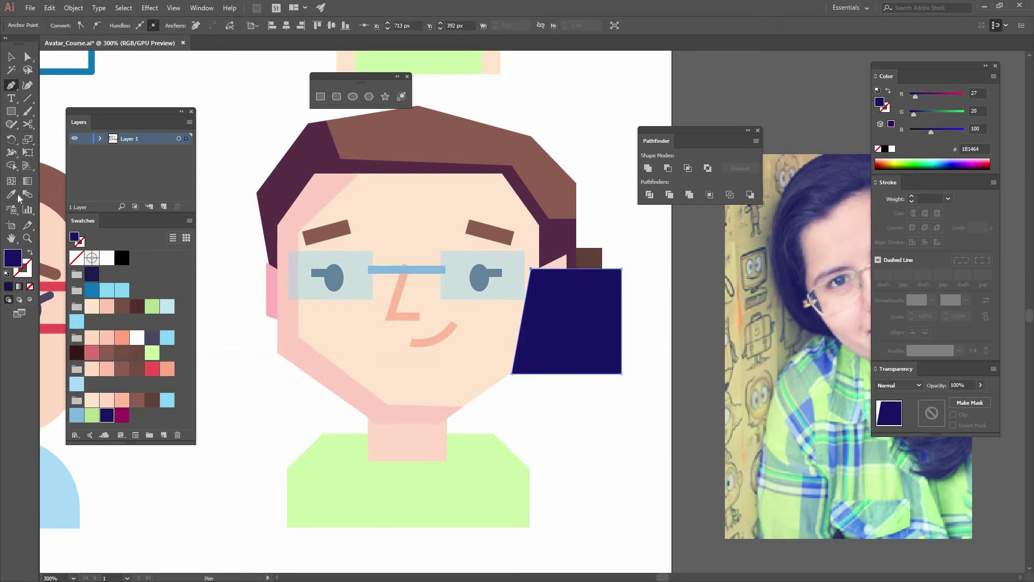
left_click(338, 157)
key("v")
Step: Cut the bun shadow and paste it in front inside the bun rectangle using Draw Inside mode
left_click(599, 399)
left_click(582, 325)
key("ctrl+x")
left_click(581, 325)
left_click(30, 300)
key("ctrl+f")
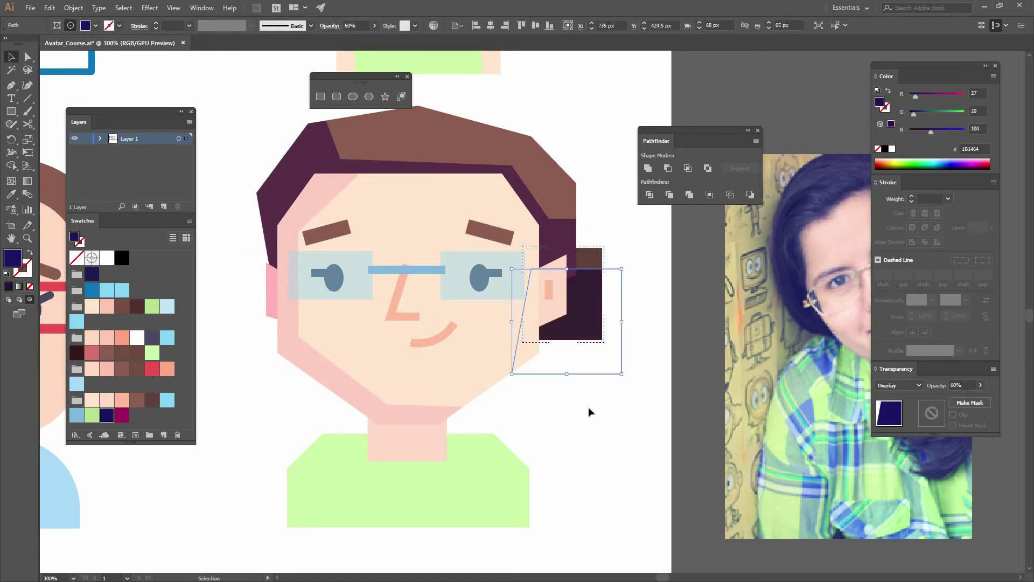
left_click(588, 411)
Step: Draw a closed L-shaped shadow with the Pen tool under the chin and down the neck's left side
left_click_drag(605, 381, 565, 300)
left_click_drag(508, 343, 494, 391)
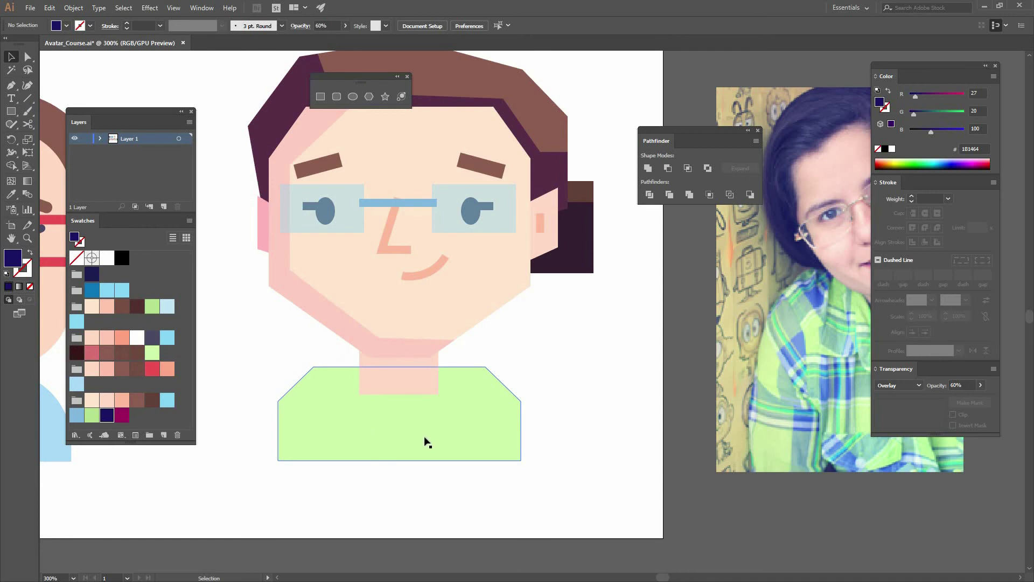
key("p")
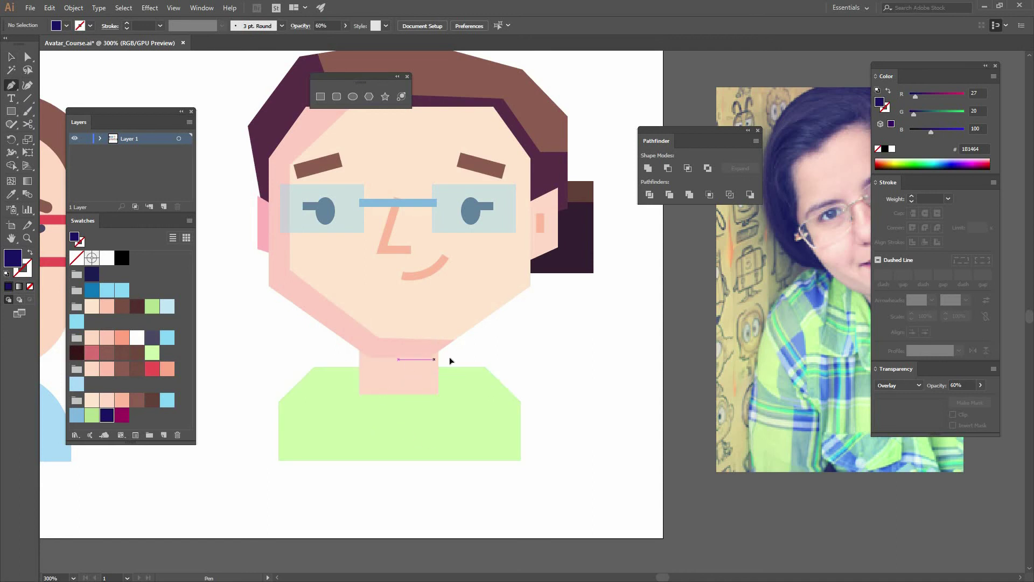
left_click(449, 357)
left_click(375, 372)
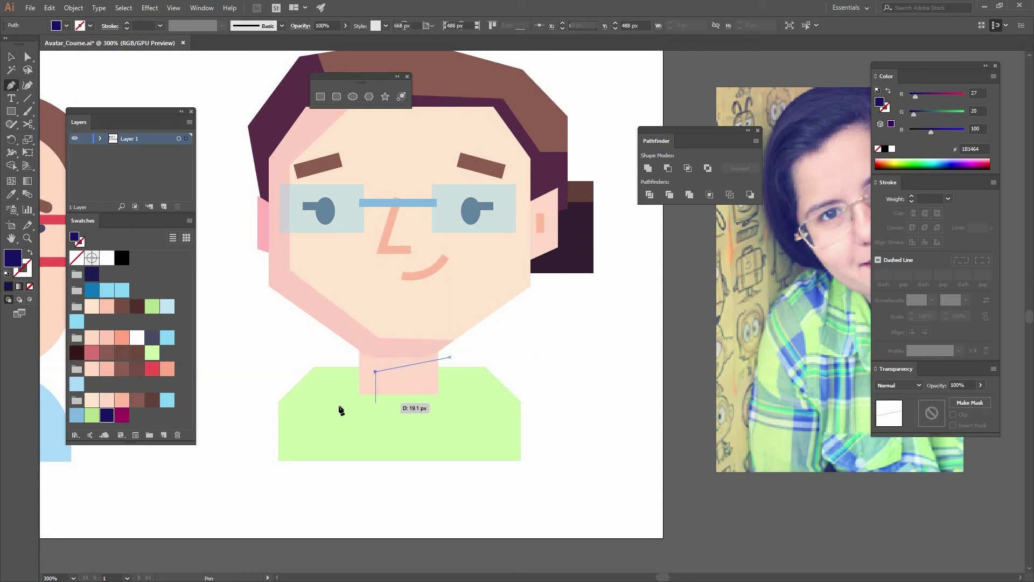
left_click(376, 405, "shift")
left_click(335, 405)
left_click(345, 320)
left_click(454, 320)
left_click(450, 357)
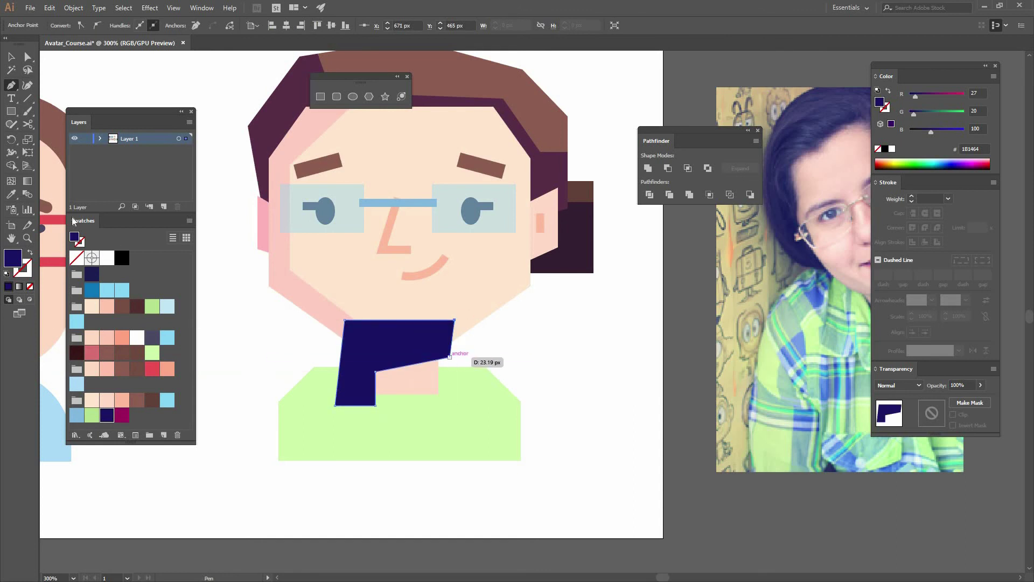
Step: Apply the face shadow's magenta 9E005D Overlay appearance to the neck shadow with the Eyedropper
left_click(11, 193)
left_click(287, 276)
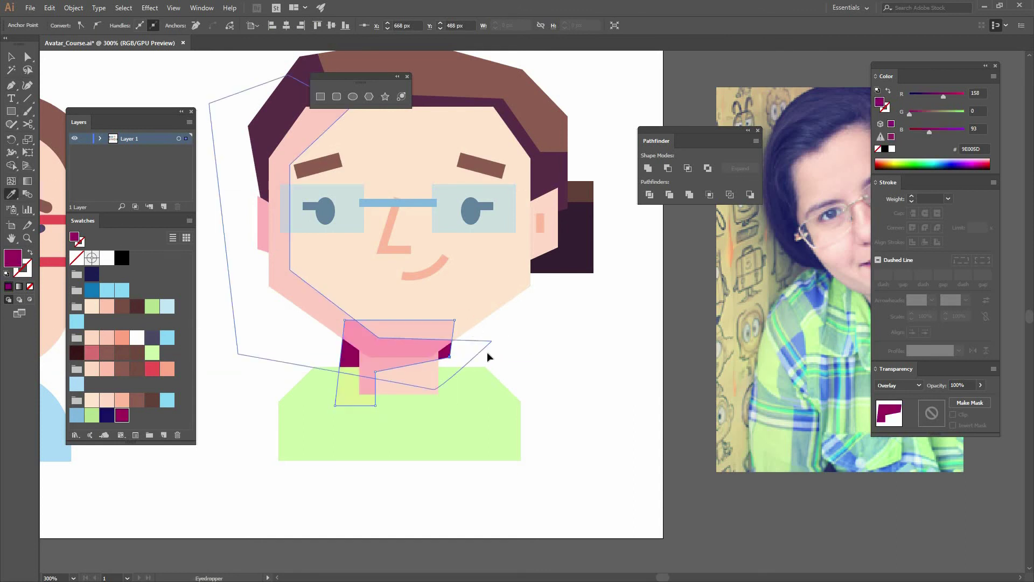
key("v")
left_click(487, 351)
Step: Cut the neck shadow and paste it in front inside the neck rectangle using Draw Inside mode
left_click(411, 344)
key("Delete")
left_click_drag(418, 390, 415, 390)
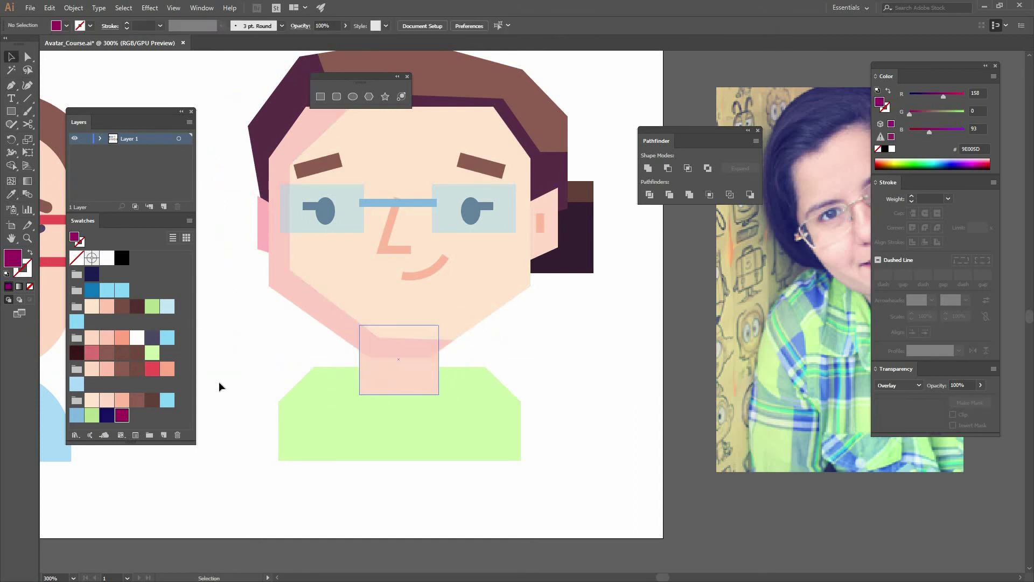
key("ctrl+z")
left_click(28, 300)
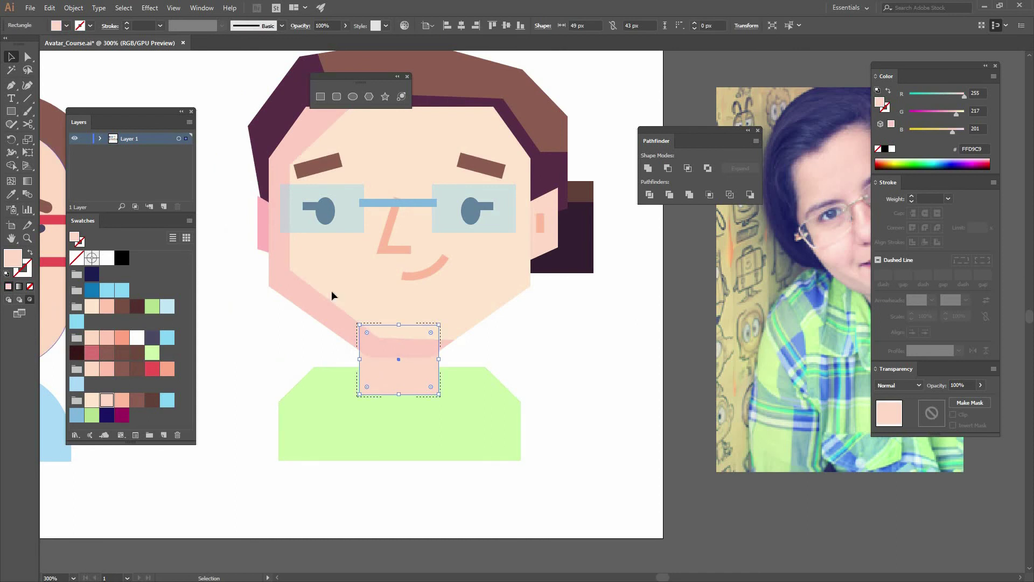
key("ctrl+f")
left_click(557, 378)
key("shift+d")
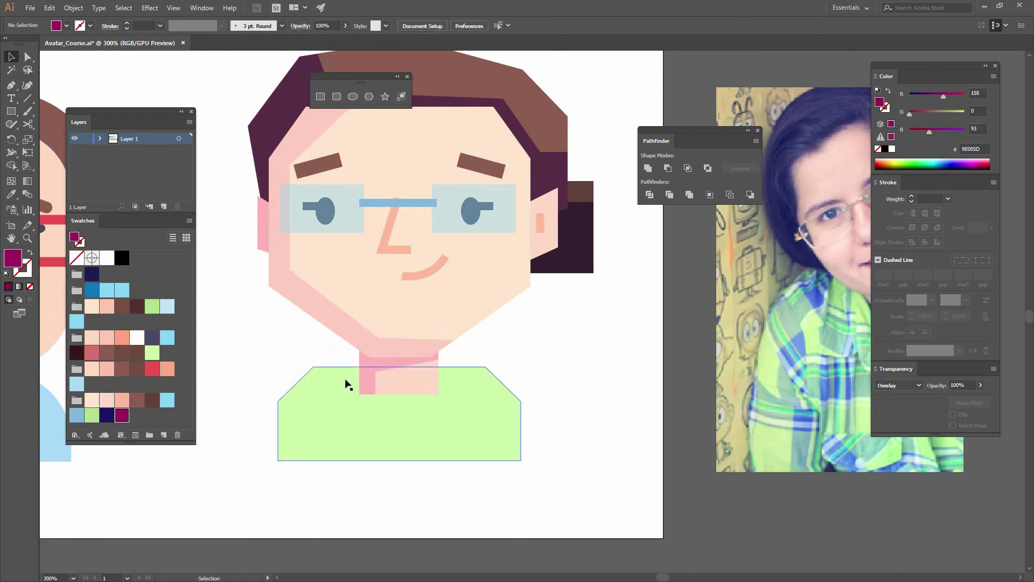
Step: Draw a closed angular shadow shape with the Pen tool over the shoulder and side of the green top beneath the shaded cheek
key("p")
left_click(343, 364)
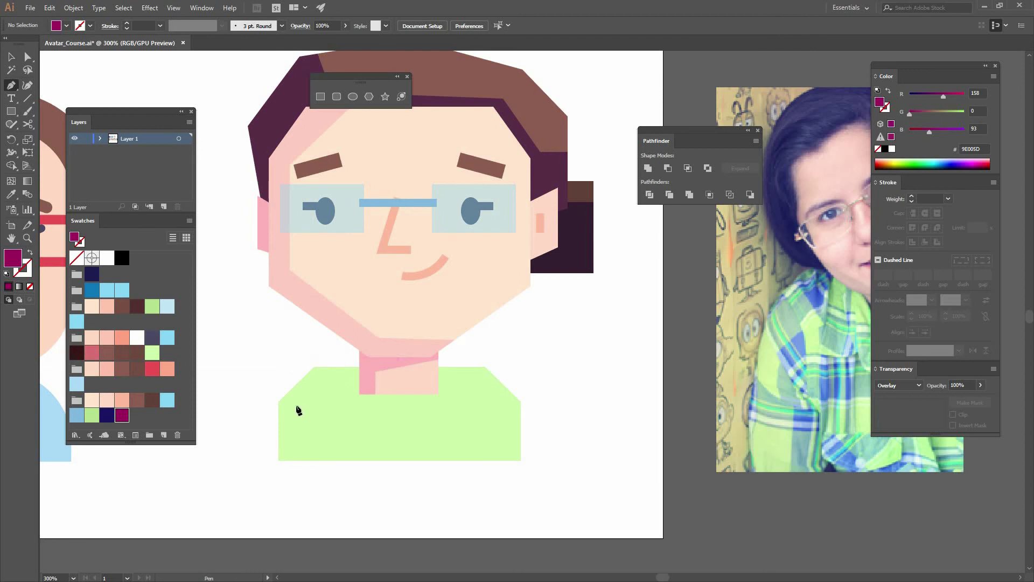
left_click(309, 415)
left_click(310, 469)
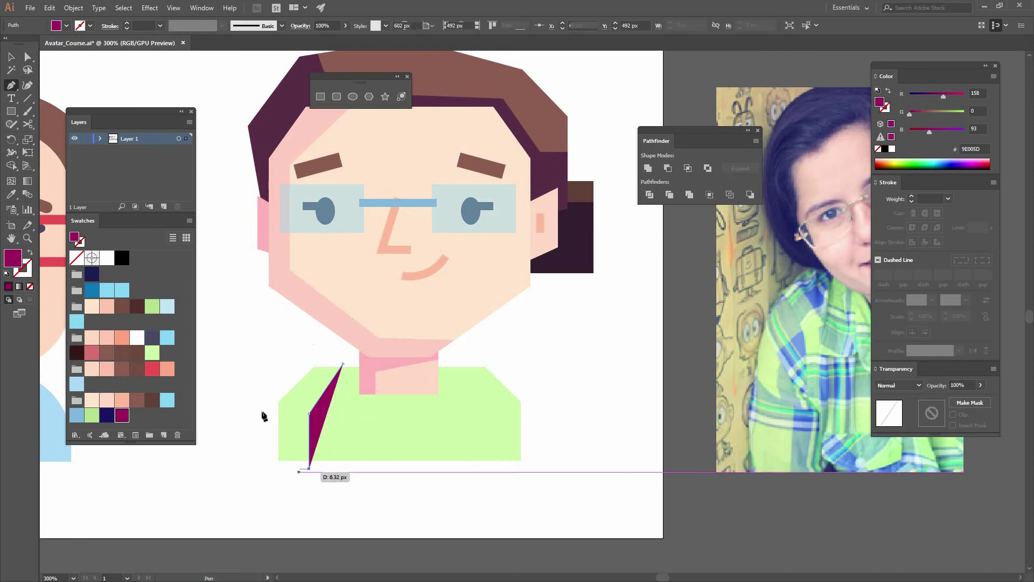
left_click(267, 468)
left_click(268, 366)
left_click(315, 345)
left_click(343, 364)
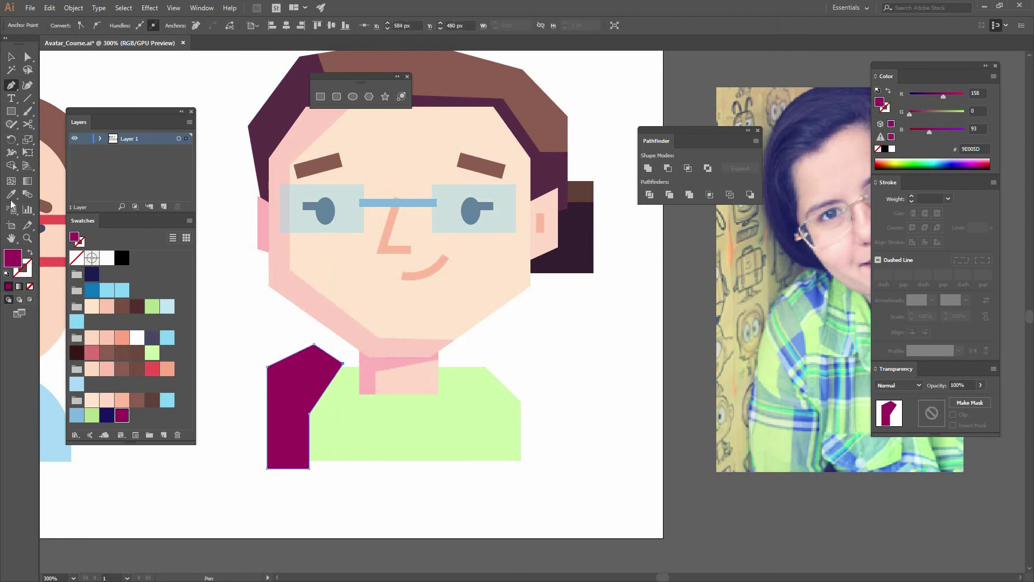
Step: Copy the face shadow's Overlay appearance onto the top's shadow with the Eyedropper and recolor it navy 1B1464
key("i")
left_click(309, 288)
key("v")
left_click(597, 383)
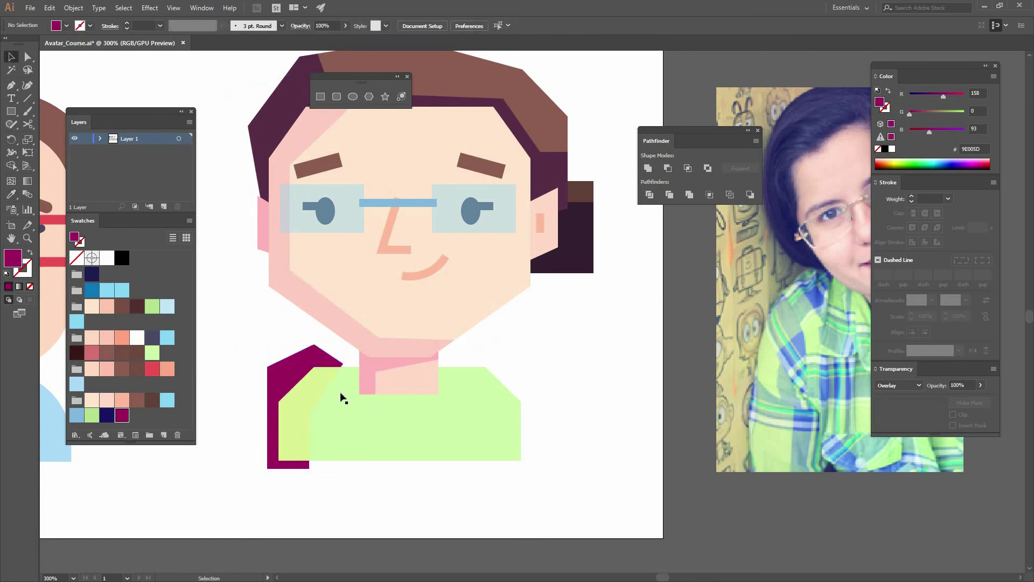
left_click(297, 371)
left_click(106, 415)
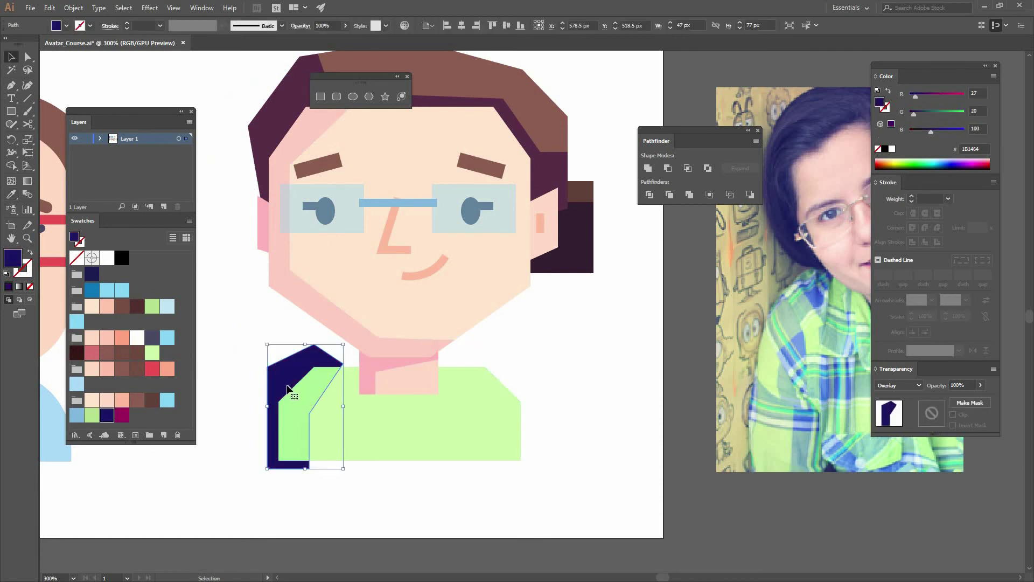
Step: Cut the navy shadow and paste it in front inside the green top using Draw Inside mode
key("ctrl+x")
left_click(327, 411)
left_click(29, 300)
key("ctrl+z")
left_click(586, 349)
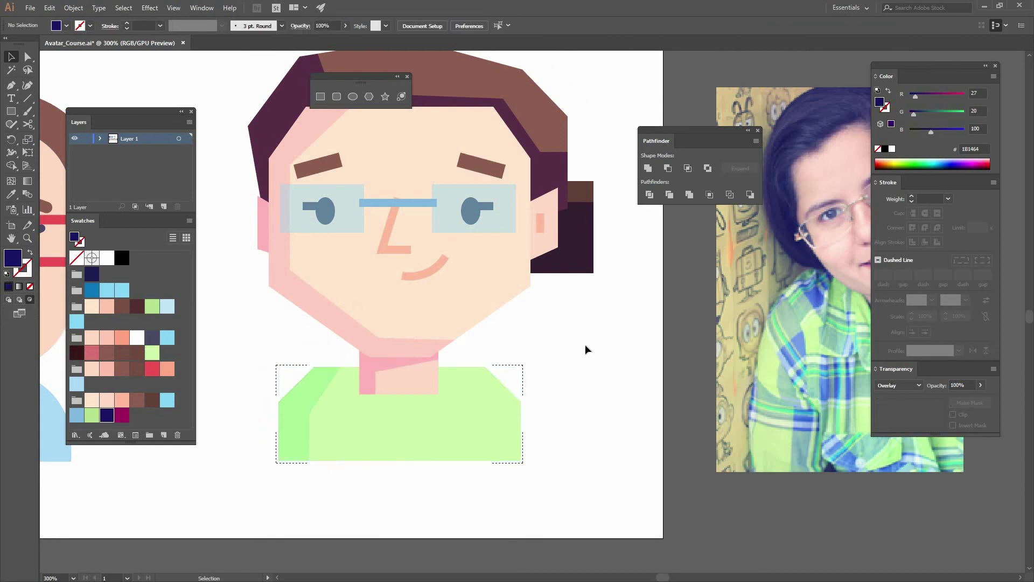
Step: In outline view, select the avatar's left-hand eye with its lash and move it horizontally a little towards the nose
scroll(363, 277, "up", 3)
left_click(402, 264)
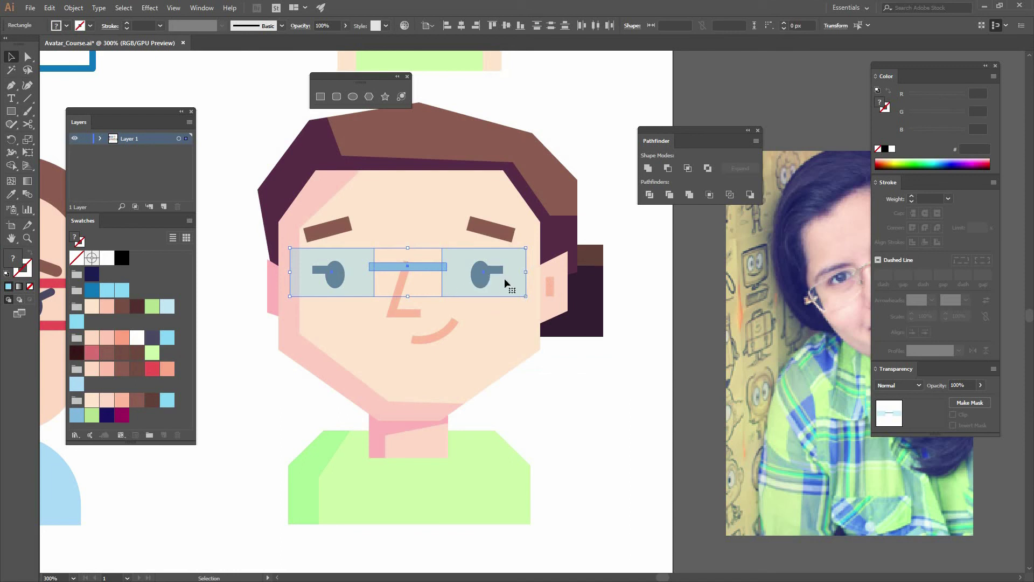
left_click(464, 301)
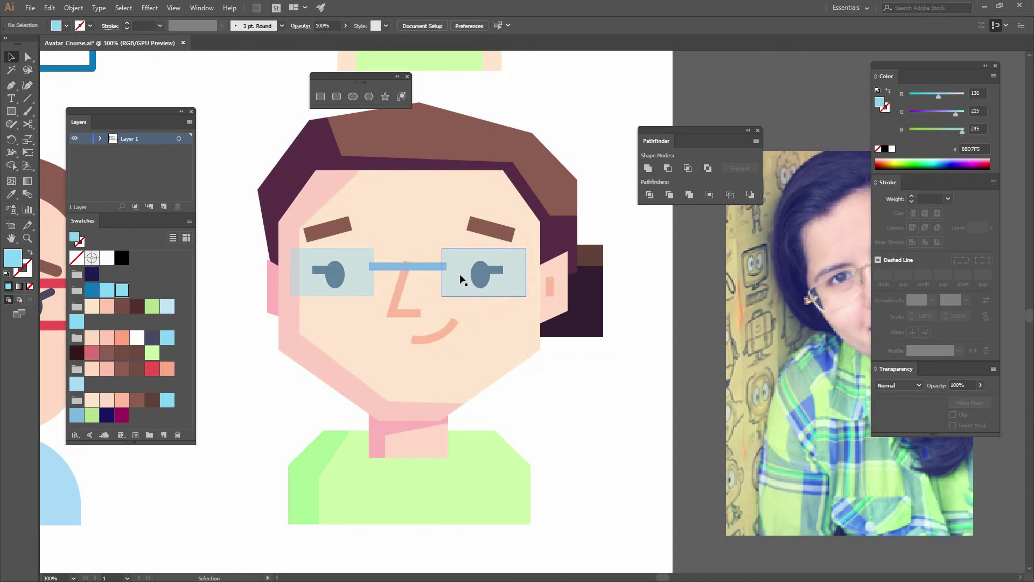
key("ctrl+y")
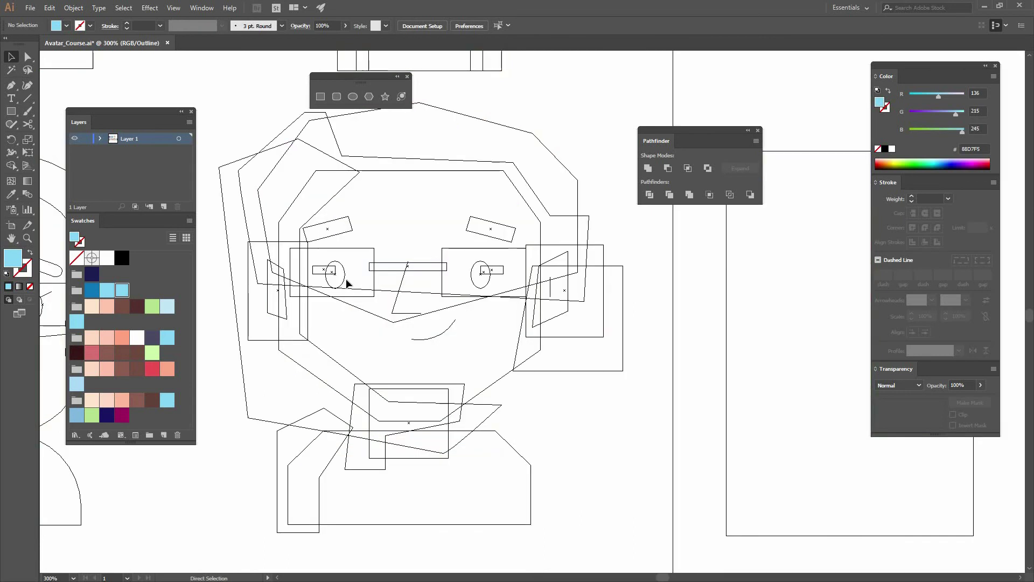
left_click(344, 280)
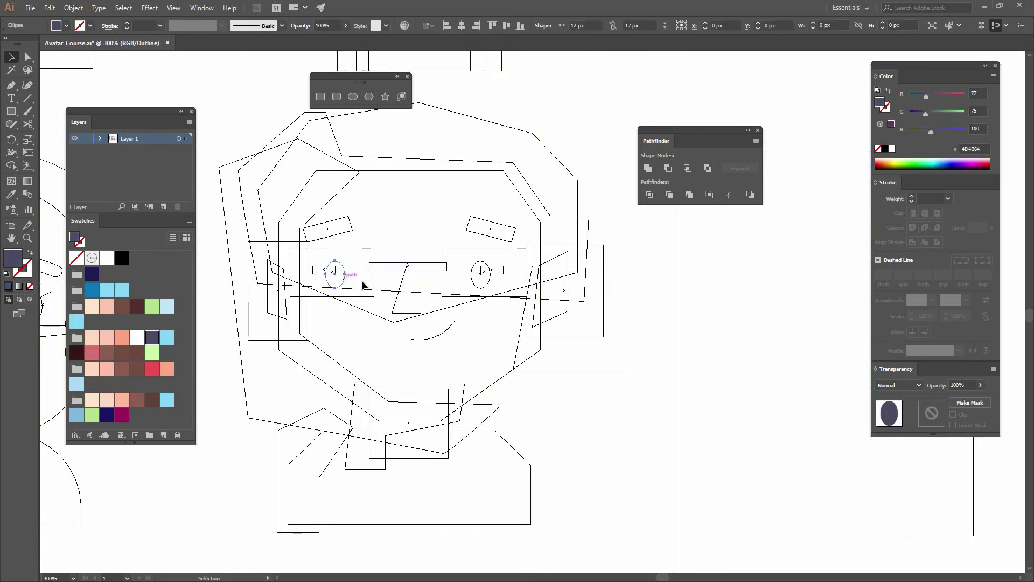
left_click(362, 230)
key("ctrl+=")
left_click_drag(312, 260, 353, 263)
left_click(322, 251)
left_click(315, 252)
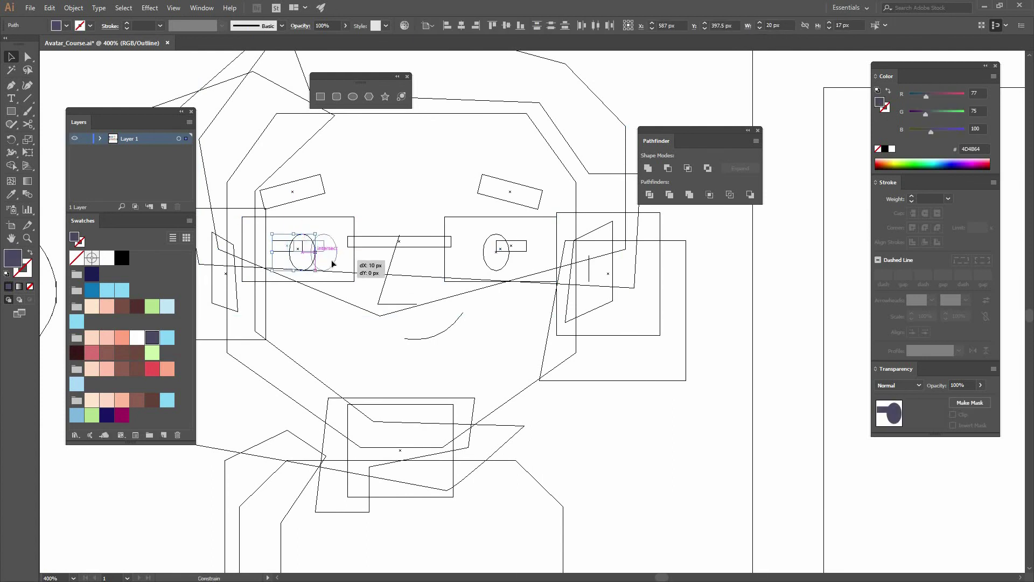
Step: Move the right-hand eye and its lash slightly towards the nose and return to the colored preview
left_click_drag(506, 249, 540, 274)
left_click(516, 257, "shift")
left_click(485, 253, "shift")
left_click(508, 256, "shift")
left_click_drag(509, 252, 501, 252)
key("ctrl+y")
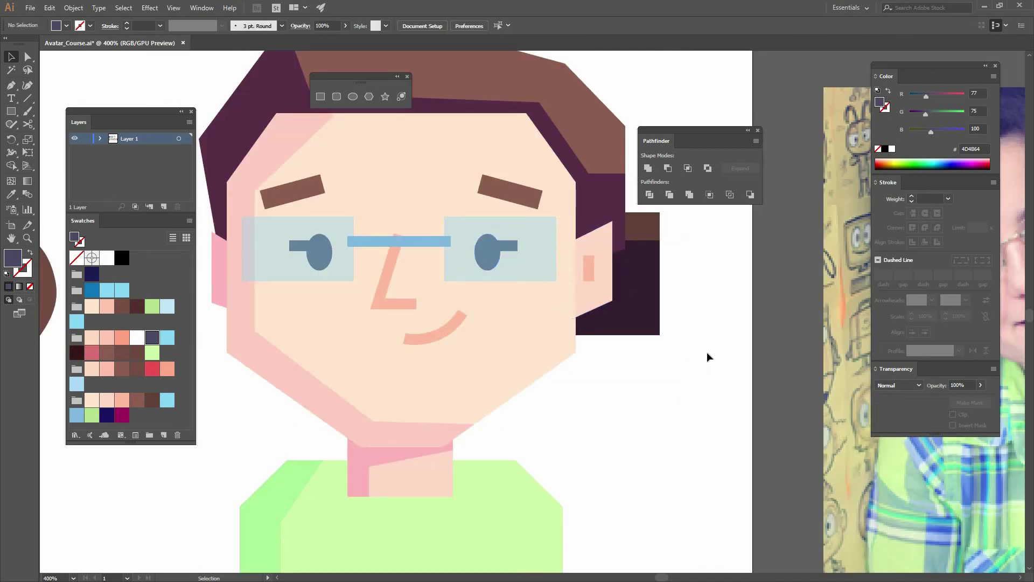
Step: Select the neck and green top together and move them slightly down and to the right
key("ctrl+minus")
key("ctrl+minus")
key("ctrl+minus")
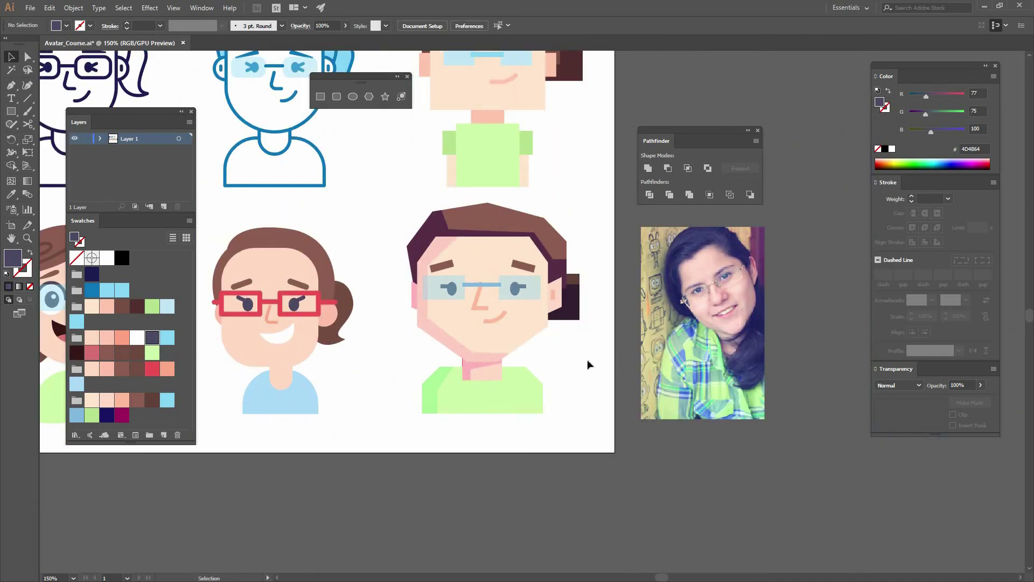
left_click(485, 377)
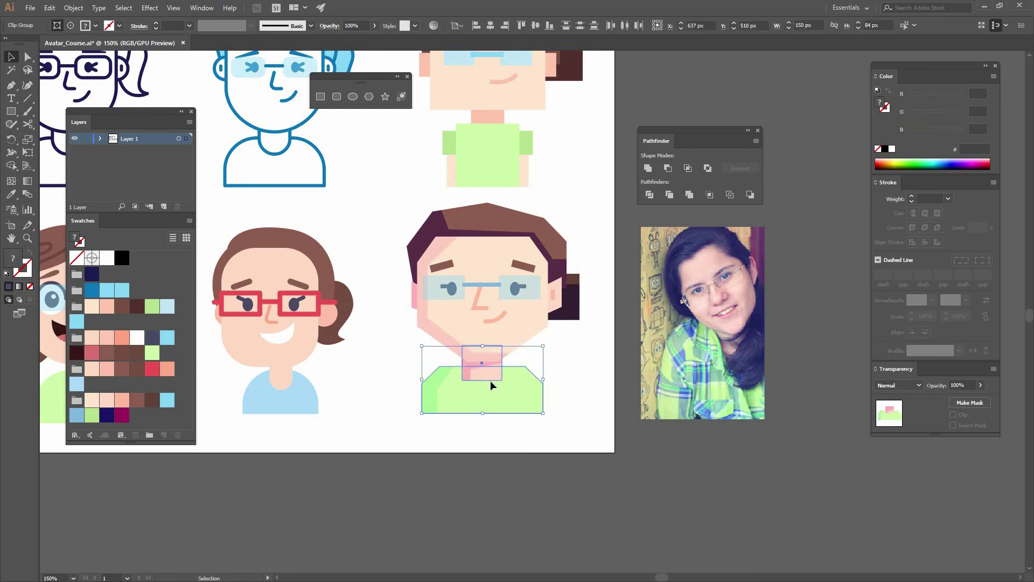
left_click(485, 379, "shift")
left_click_drag(415, 368, 515, 382)
left_click(617, 362)
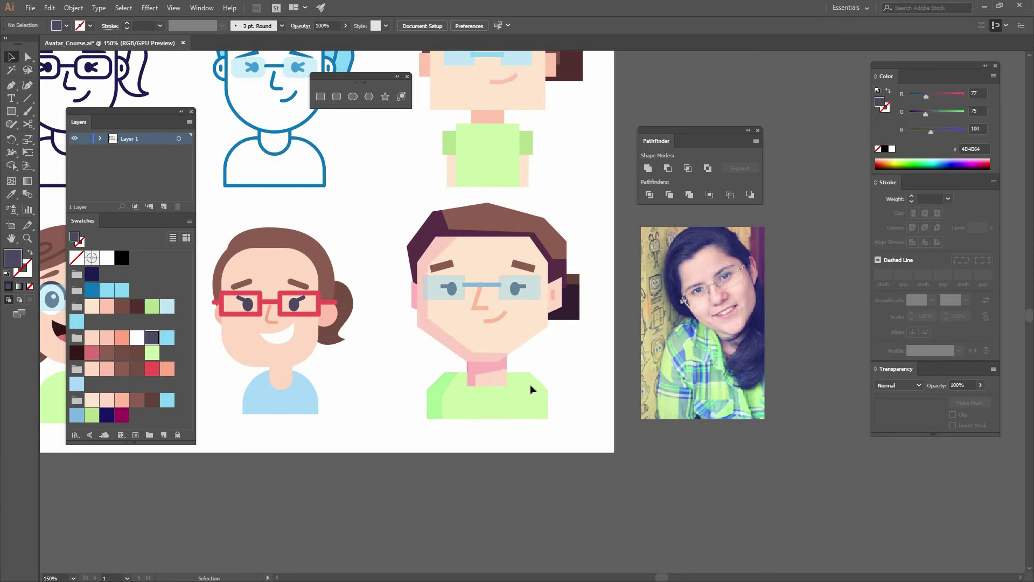
Step: Shift the shadow inside the neck slightly up and to the left with the Direct Selection tool
key("a")
left_click(473, 382)
left_click(487, 370)
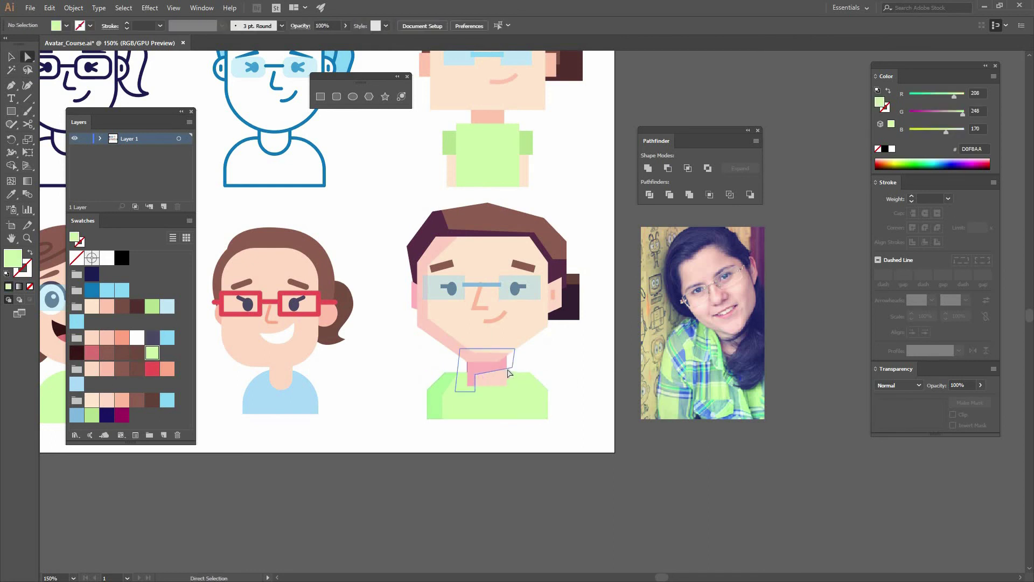
mouse_move(512, 369)
left_mouse_down()
mouse_move(516, 357)
mouse_move(512, 366)
left_mouse_up()
left_click(559, 362)
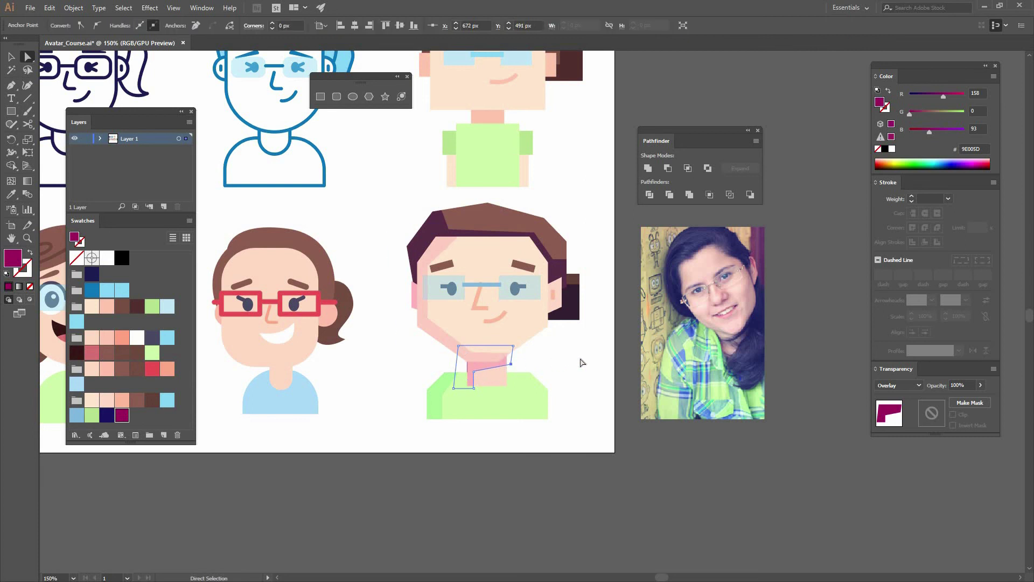
Step: Select the whole geometric avatar and scale it down slightly, keeping its proportions and its lower-left corner in place
key("v")
left_click_drag(608, 432, 396, 201)
key("a")
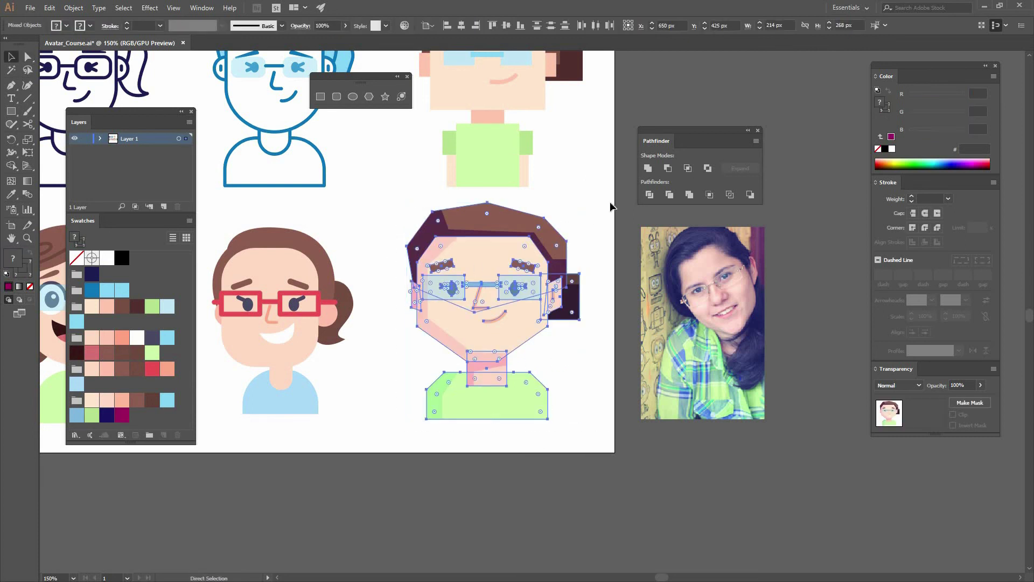
key("v")
left_click_drag(580, 203, 616, 258)
left_click(570, 205)
key("ctrl+minus")
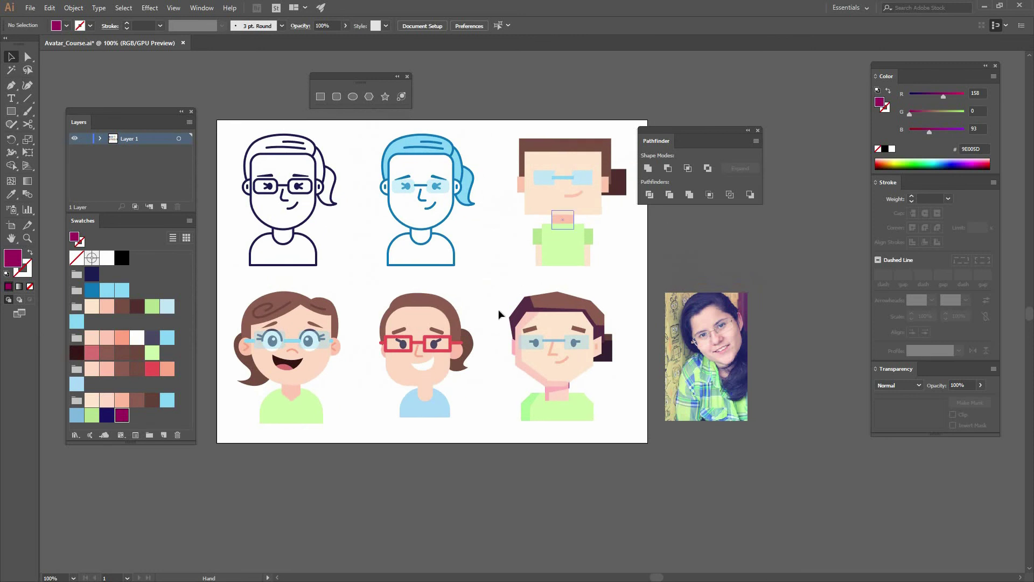